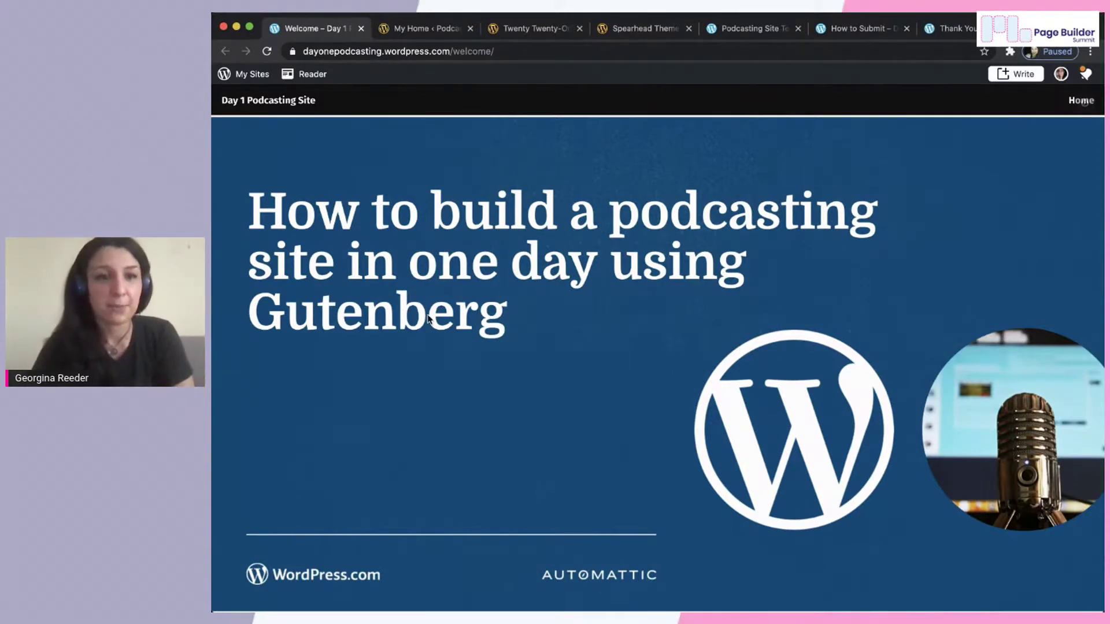
Review the podcast site's home dashboard and the theme pages for Twenty Twenty-One and Spearhead.
left_click(425, 30)
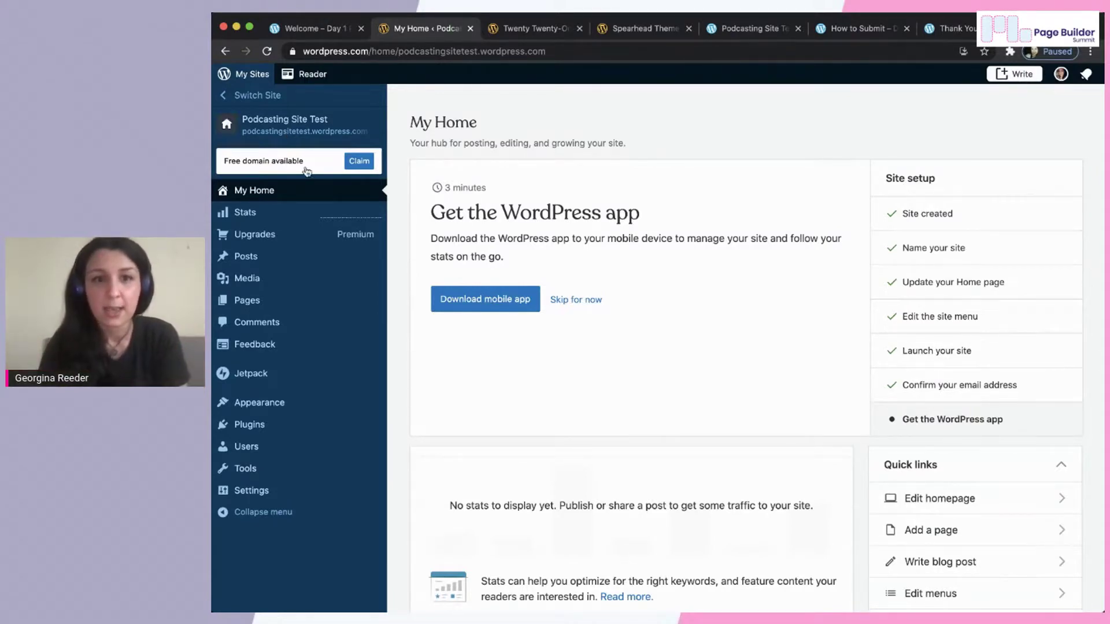
mouse_move(336, 237)
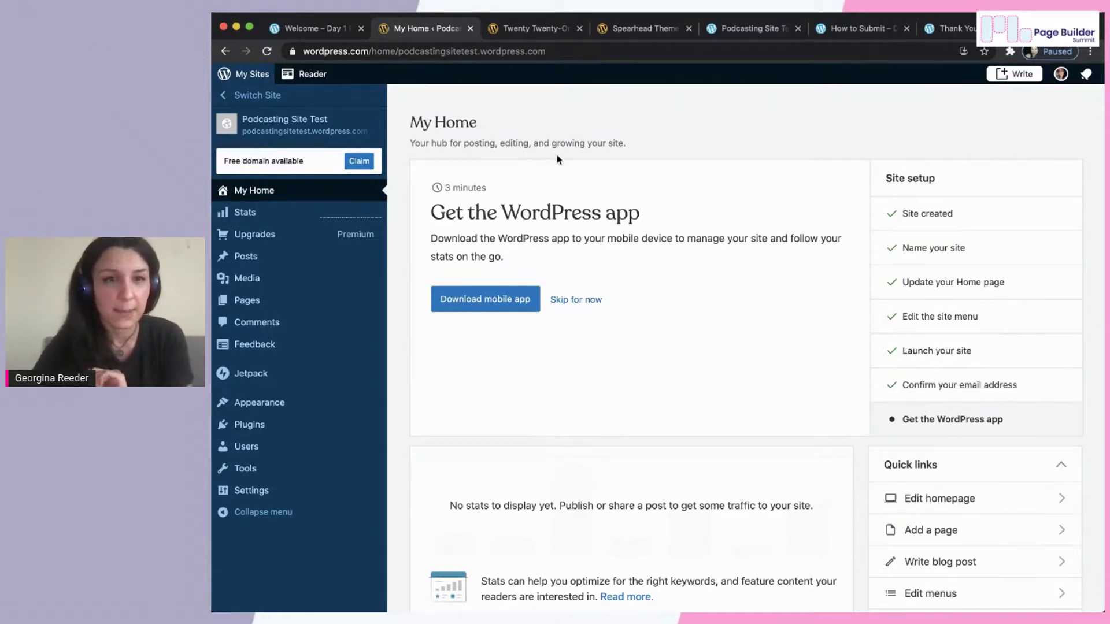
left_click(533, 32)
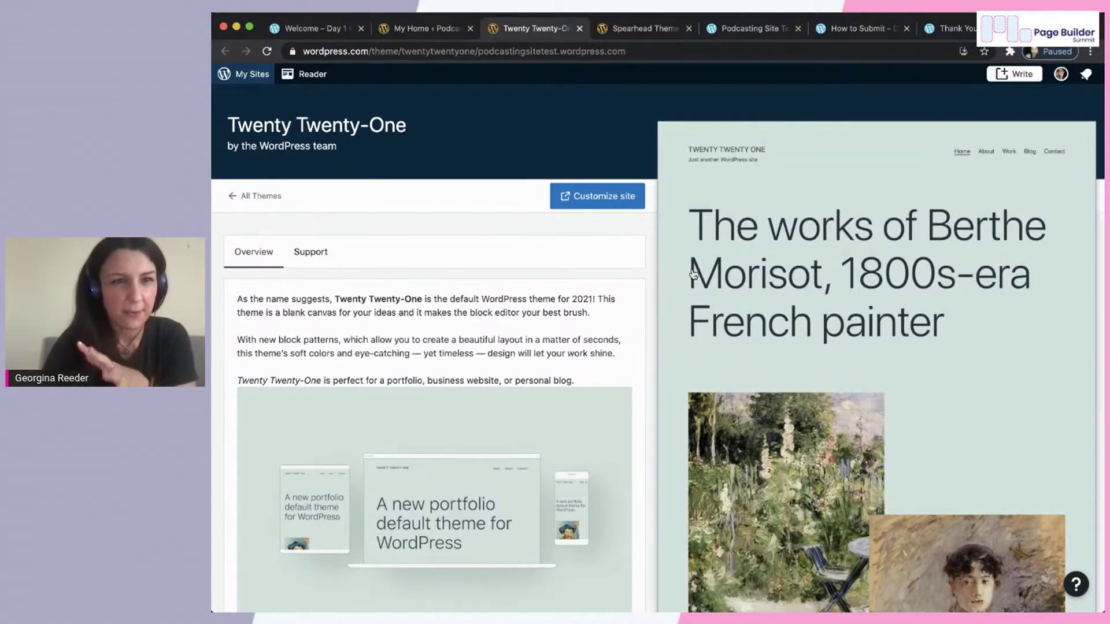
left_click(640, 30)
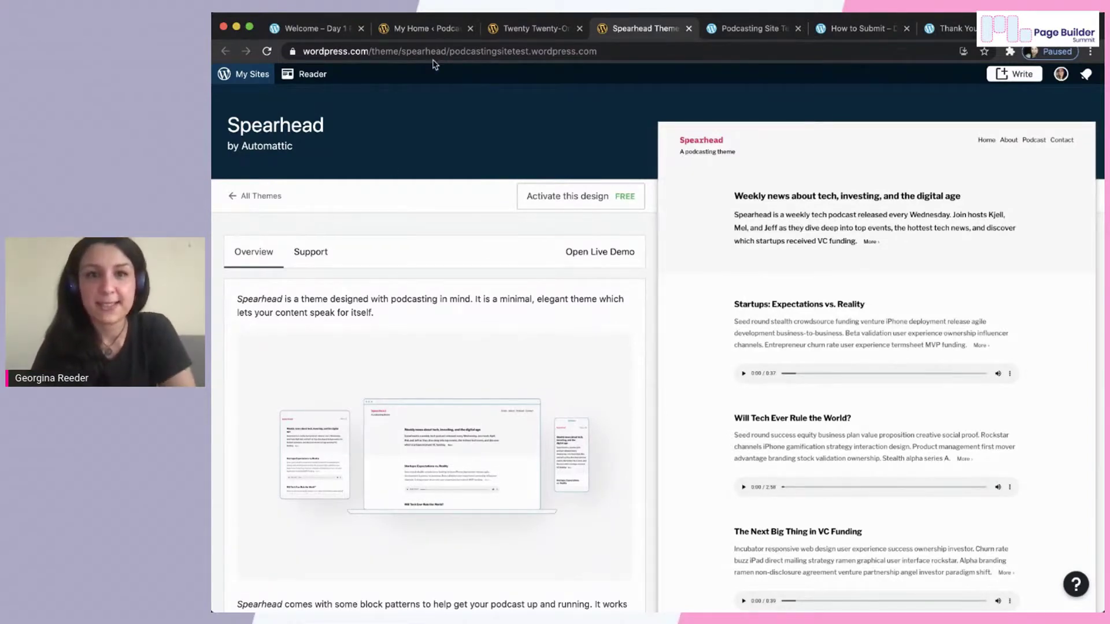
Return to the site dashboard and view the list of the site's published pages.
left_click(447, 36)
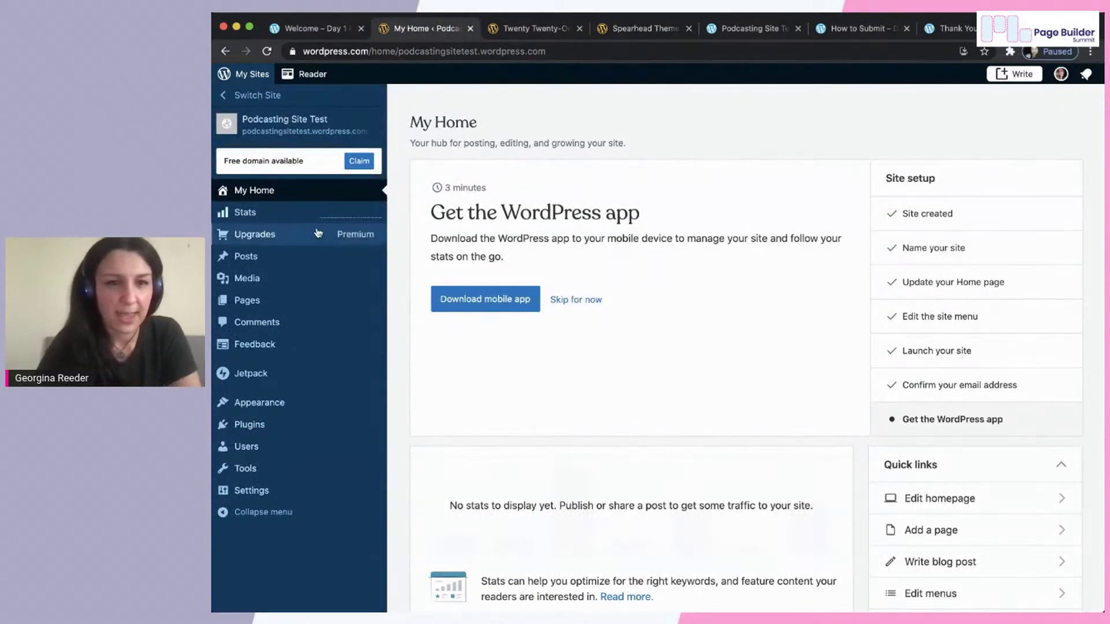
left_click(263, 306)
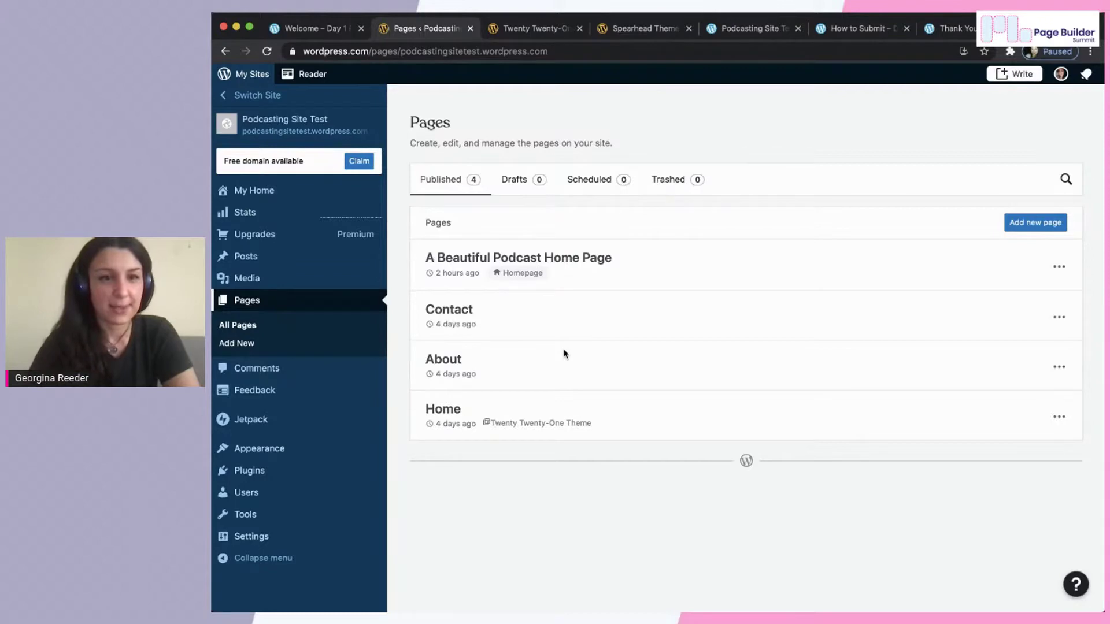
mouse_move(371, 420)
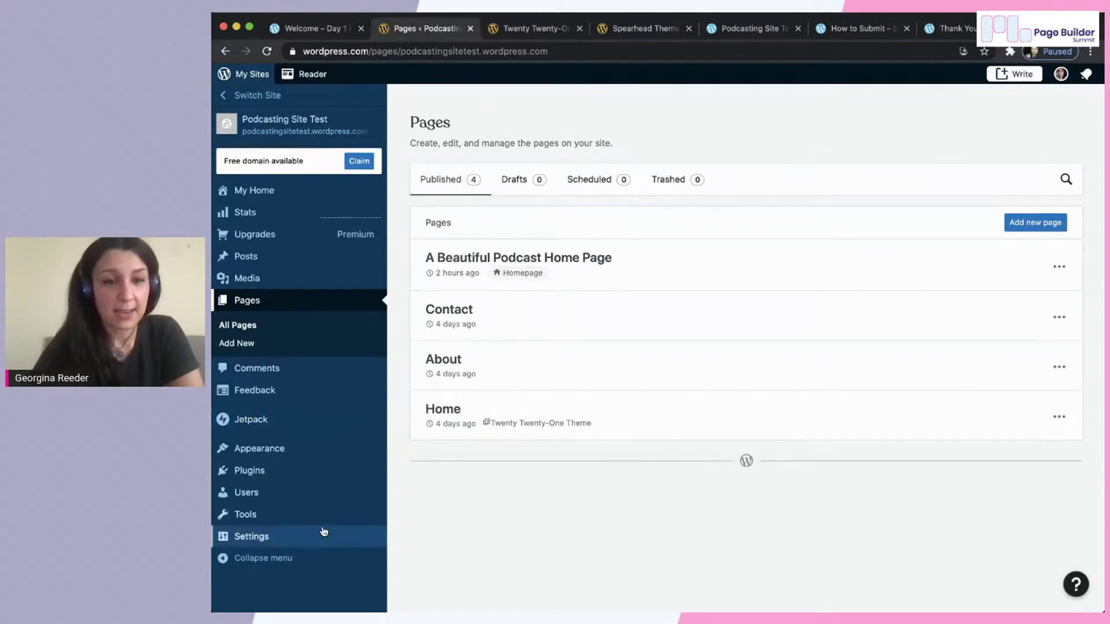
Open the podcasting setup from the site's writing settings.
left_click(278, 536)
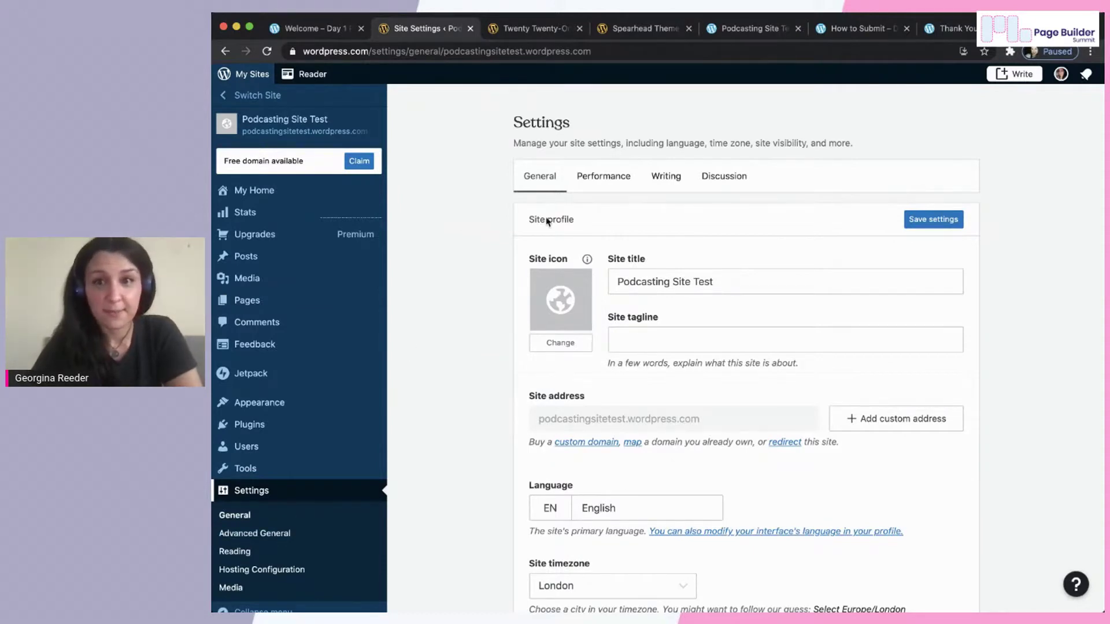
left_click(666, 181)
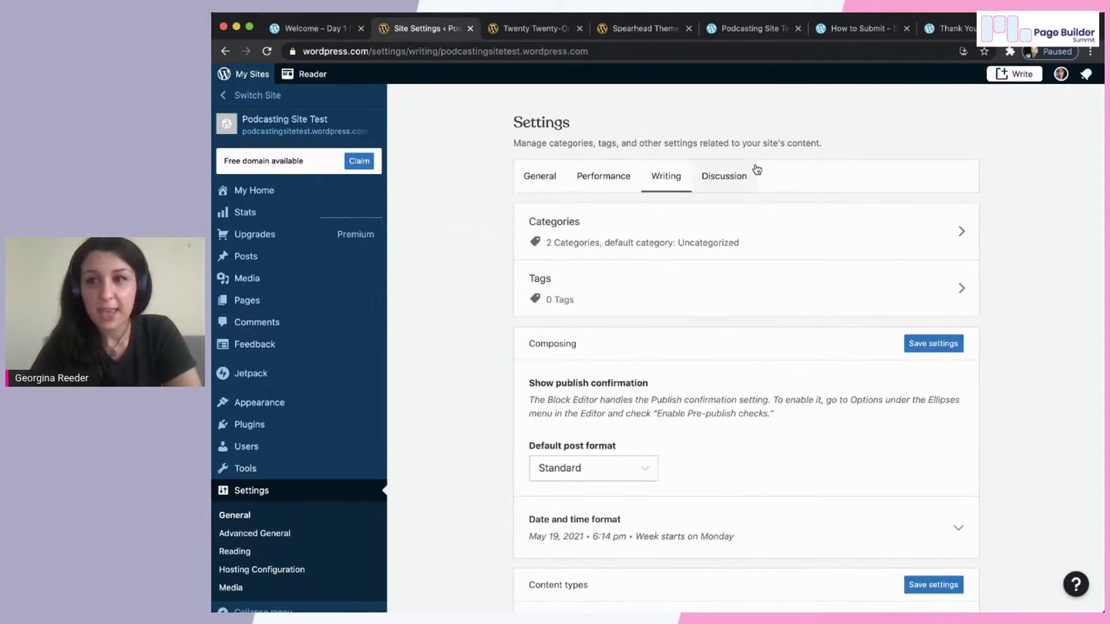
scroll(837, 230, "down", 5)
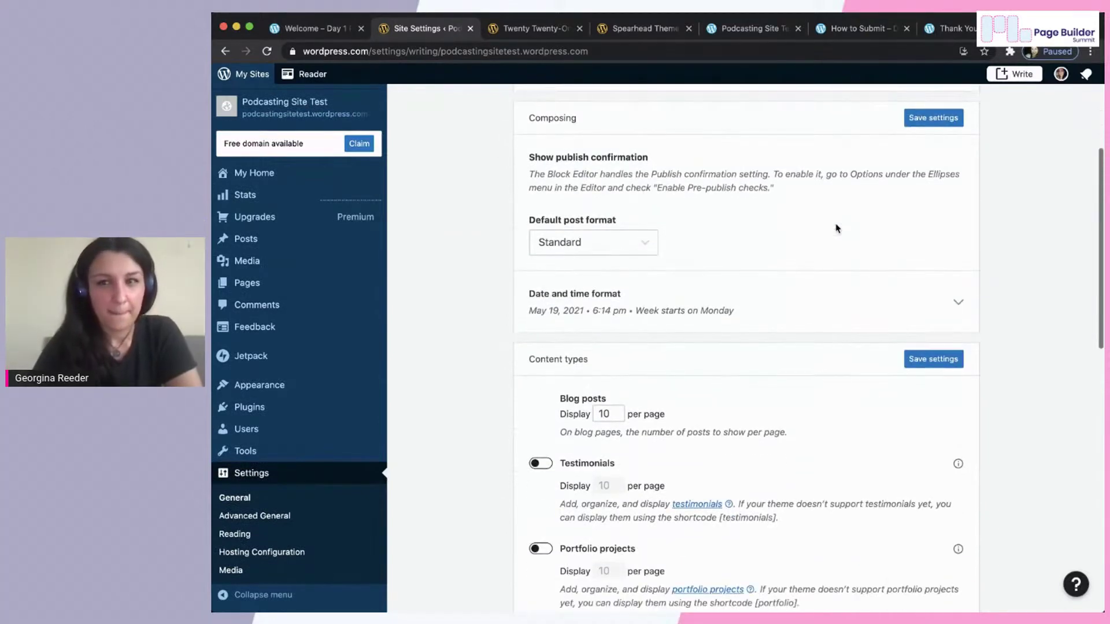
scroll(837, 230, "down", 11)
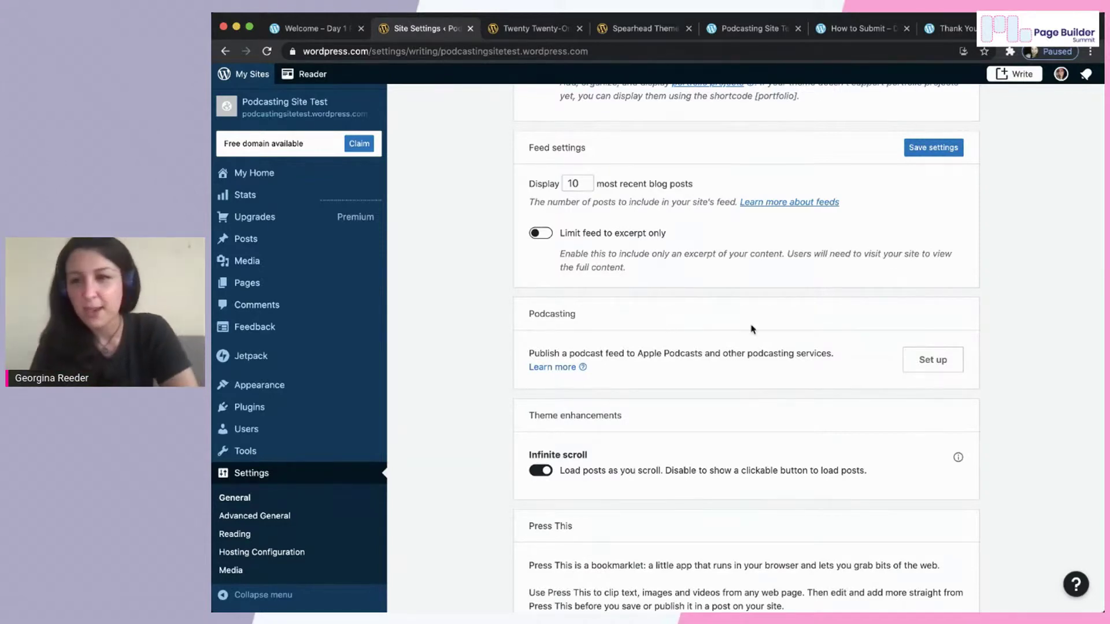
left_click(914, 366)
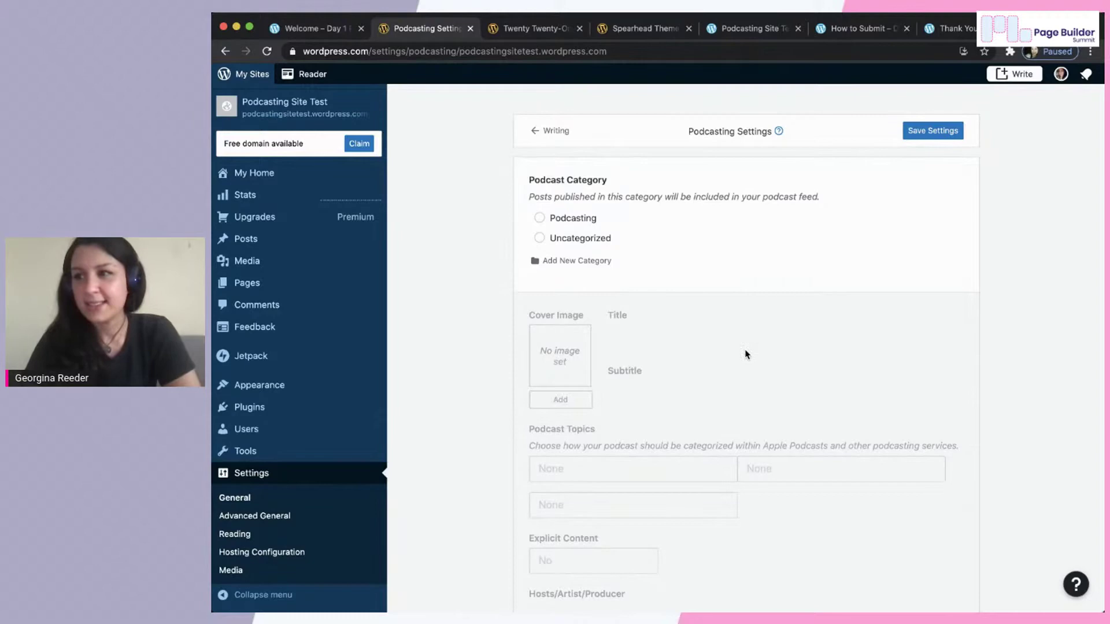
Choose Podcasting as the podcast category and copy the RSS feed URL.
scroll(745, 354, "down", 1)
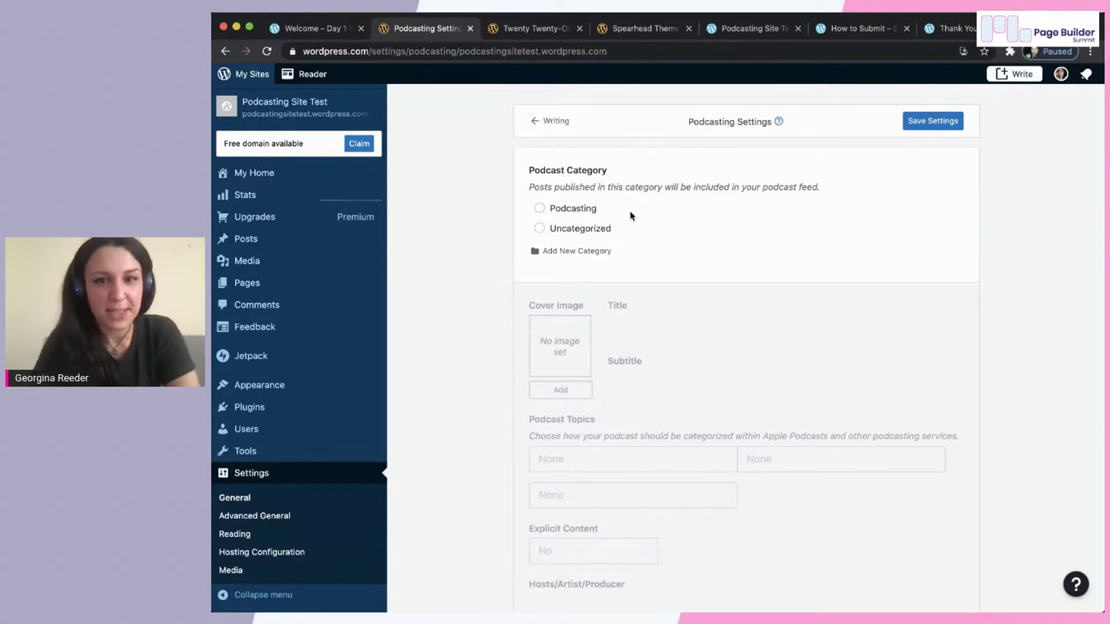
left_click(540, 209)
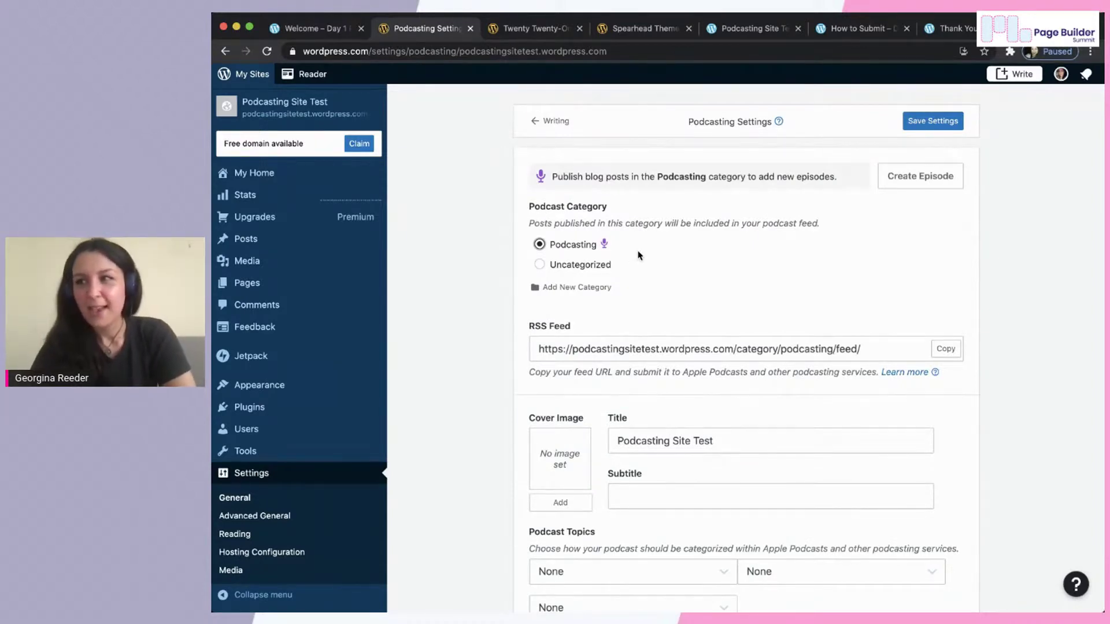
scroll(651, 277, "down", 2)
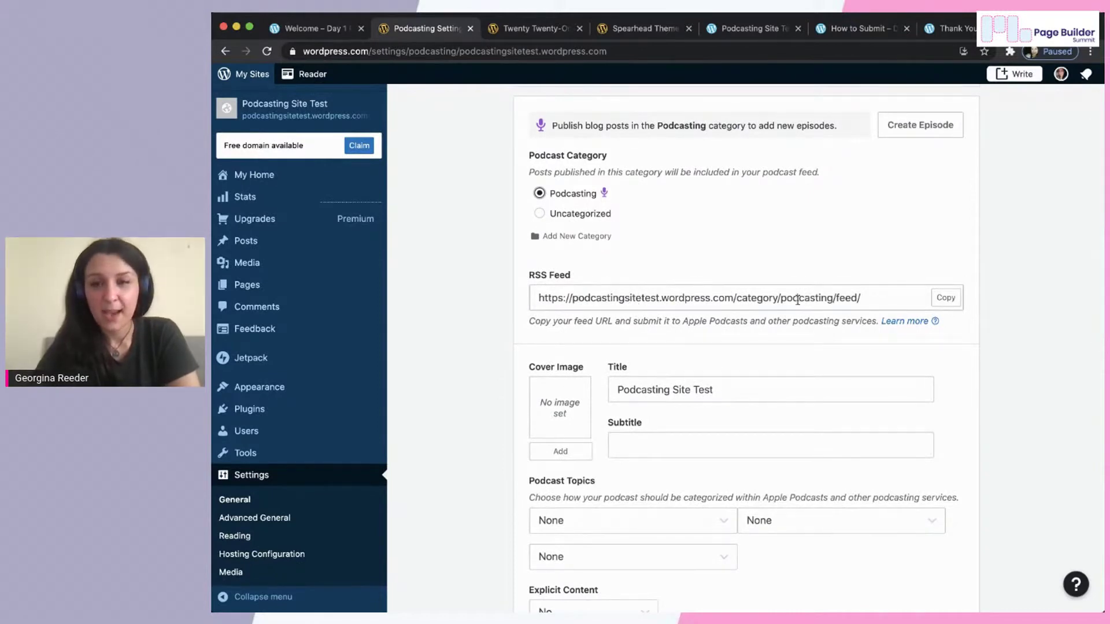
left_click(945, 298)
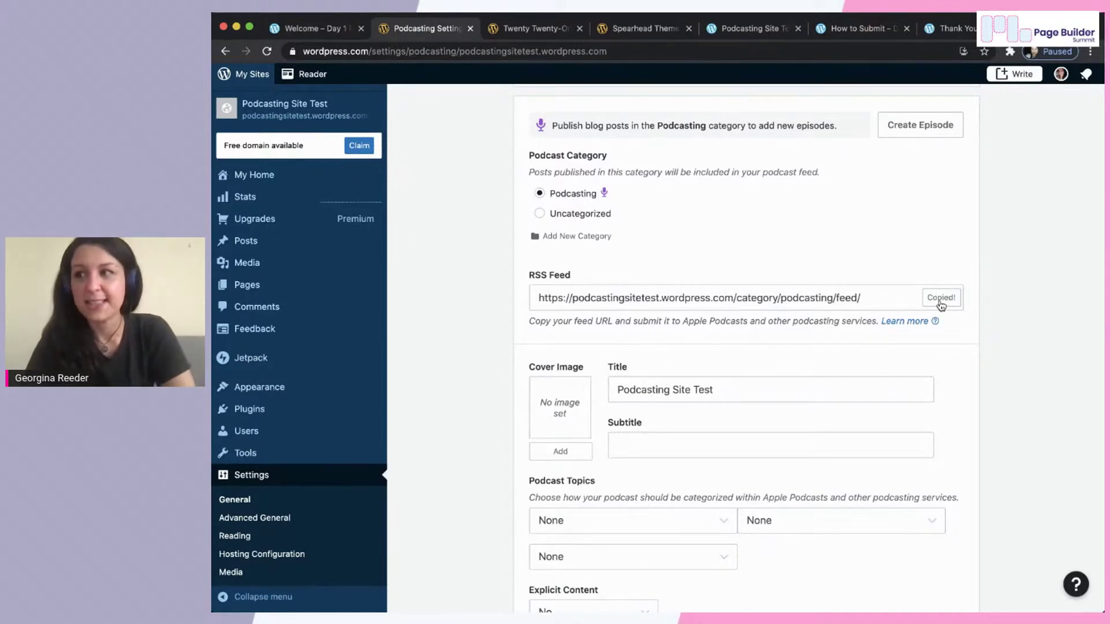
Set the headphones-and-phone photo as the podcast cover image, repositioning the square crop to include more of the headband.
scroll(887, 348, "down", 2)
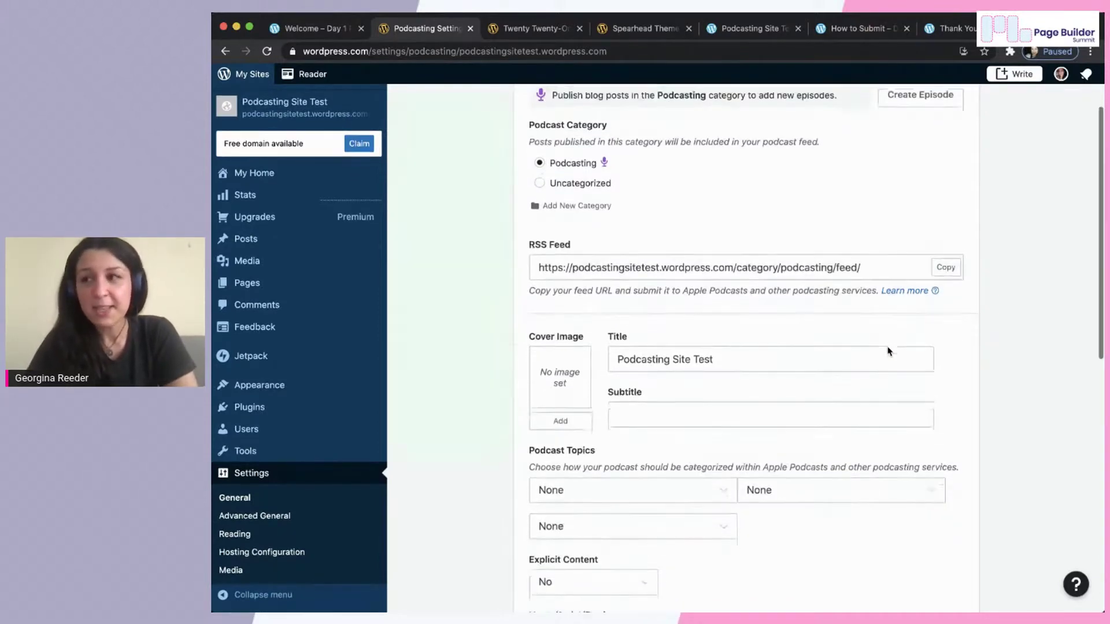
scroll(888, 347, "up", 1)
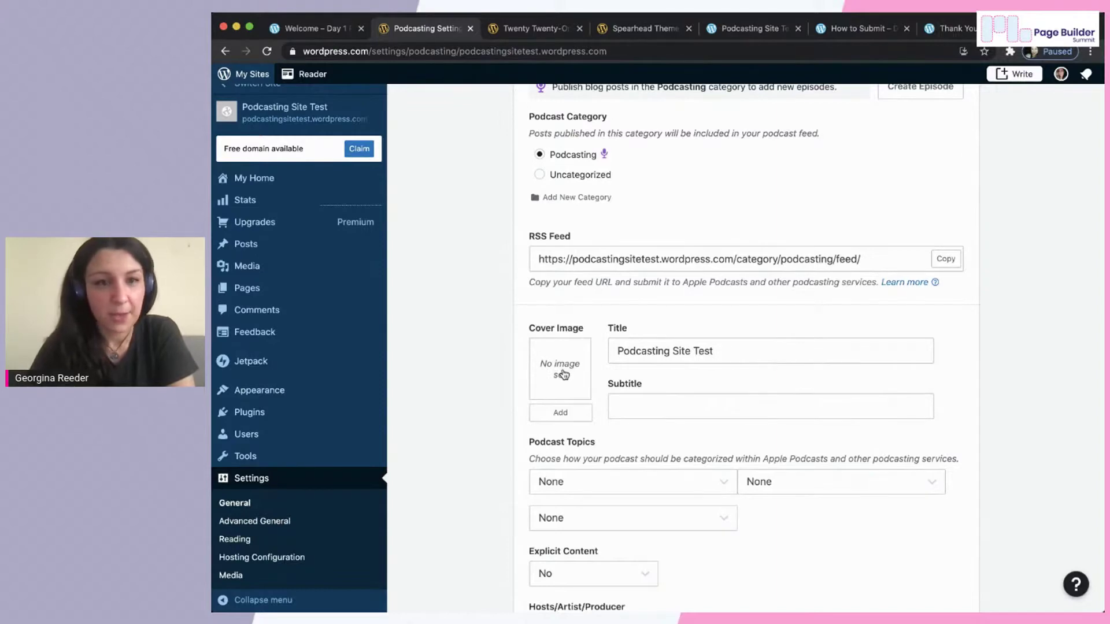
left_click(559, 414)
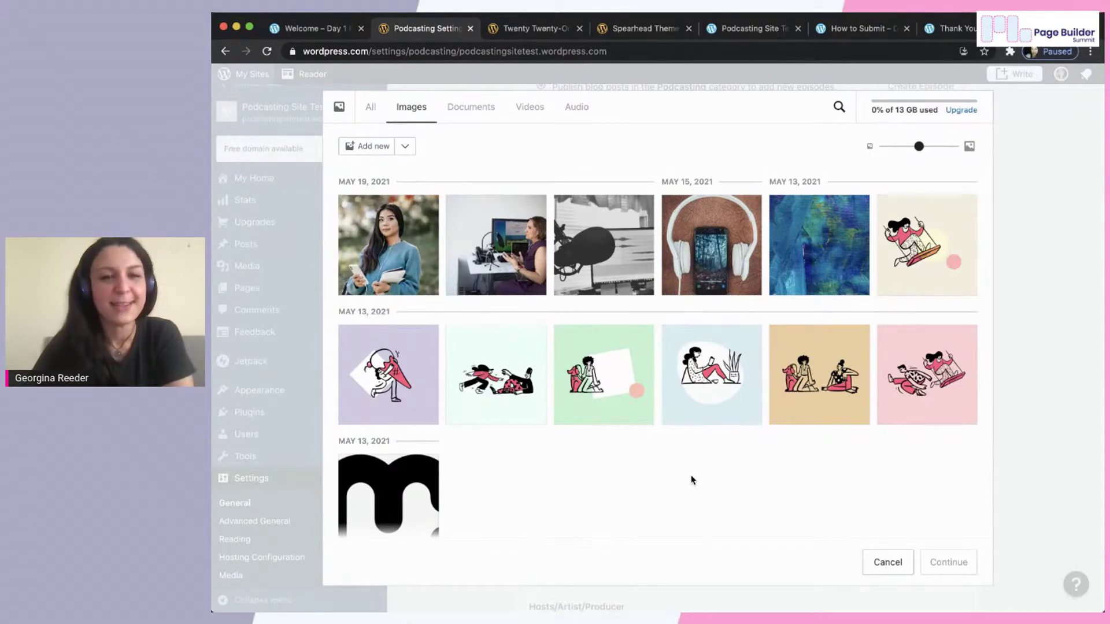
left_click(717, 262)
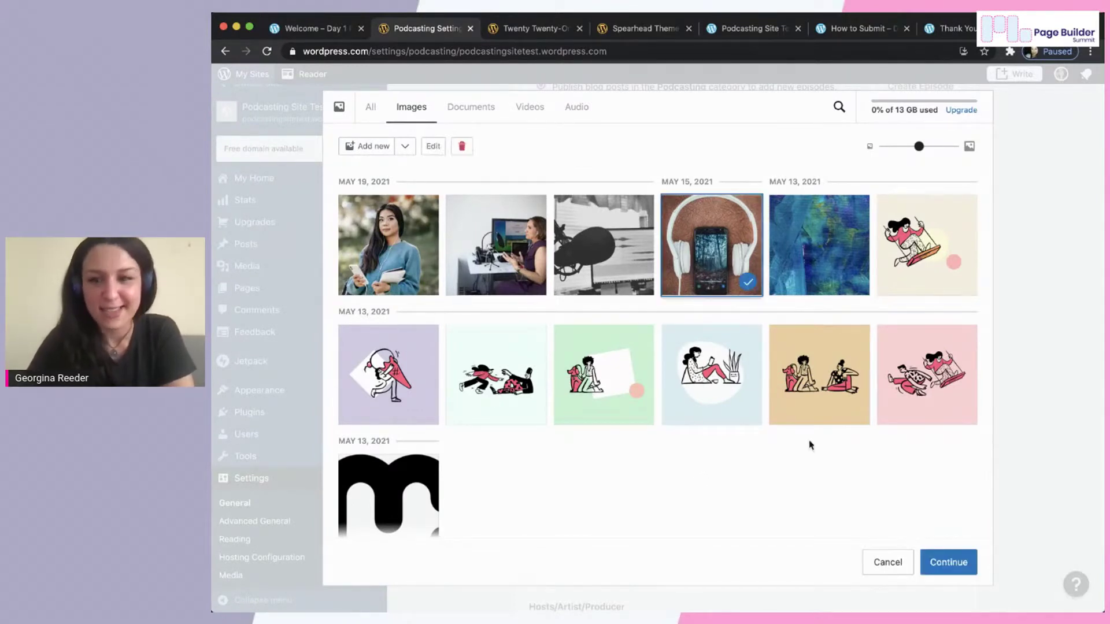
left_click(934, 562)
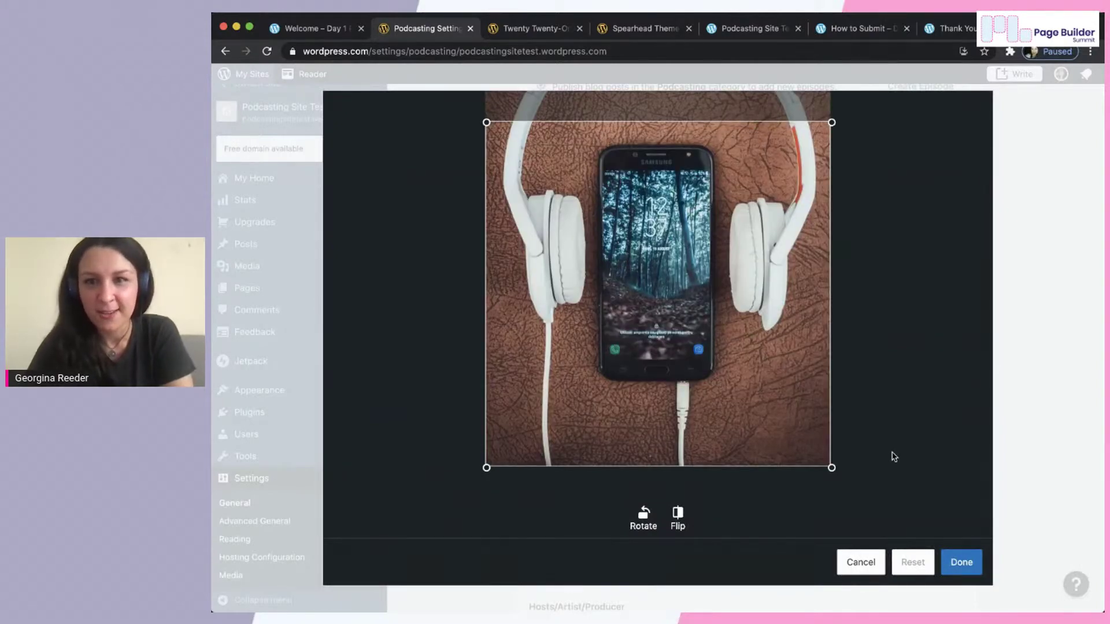
left_click_drag(763, 321, 762, 291)
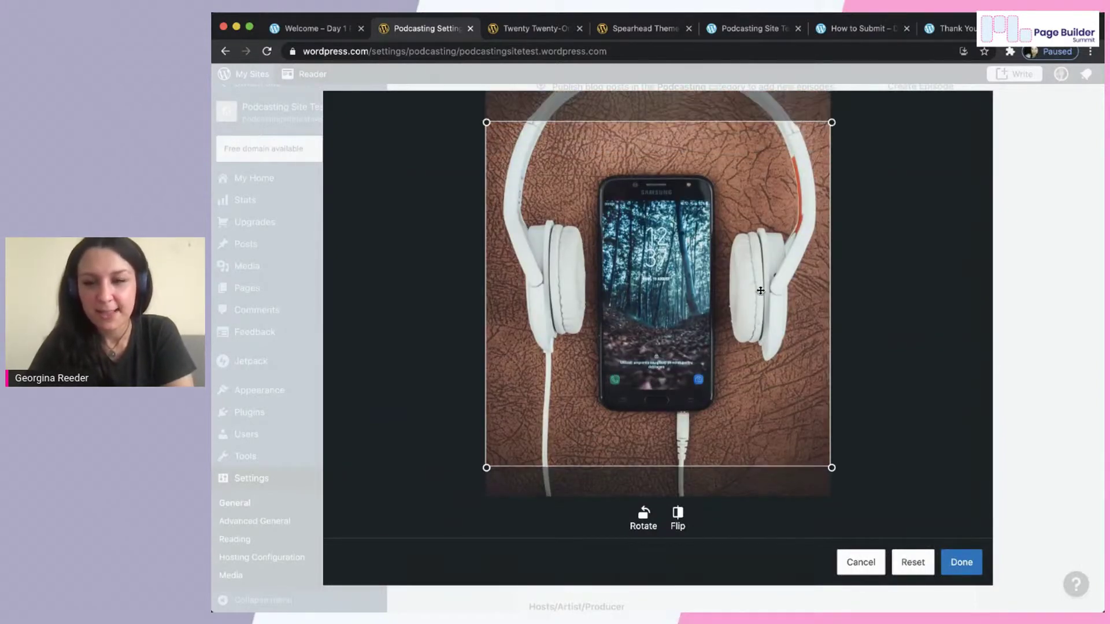
left_click(962, 563)
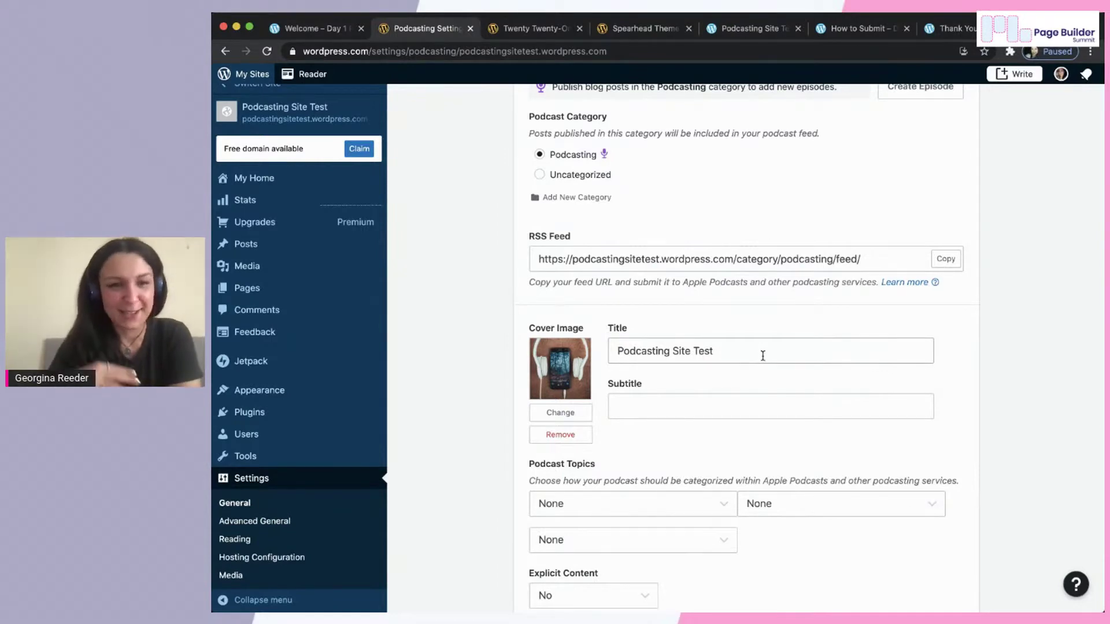
Enter "A podcast about podcasting" as the podcast subtitle.
left_click(674, 404)
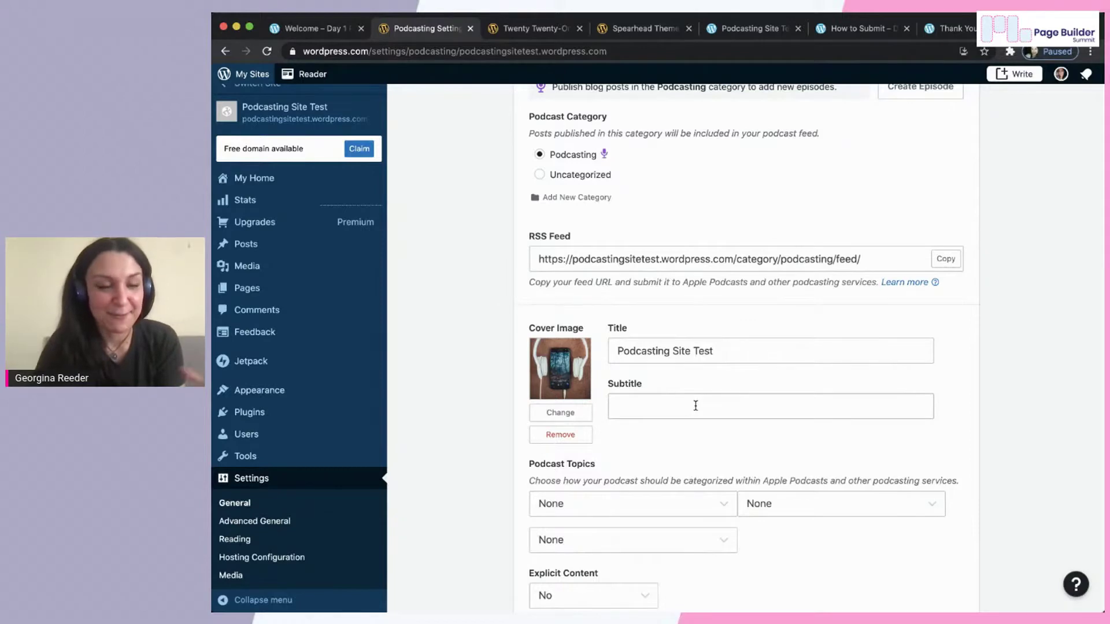
left_click(696, 405)
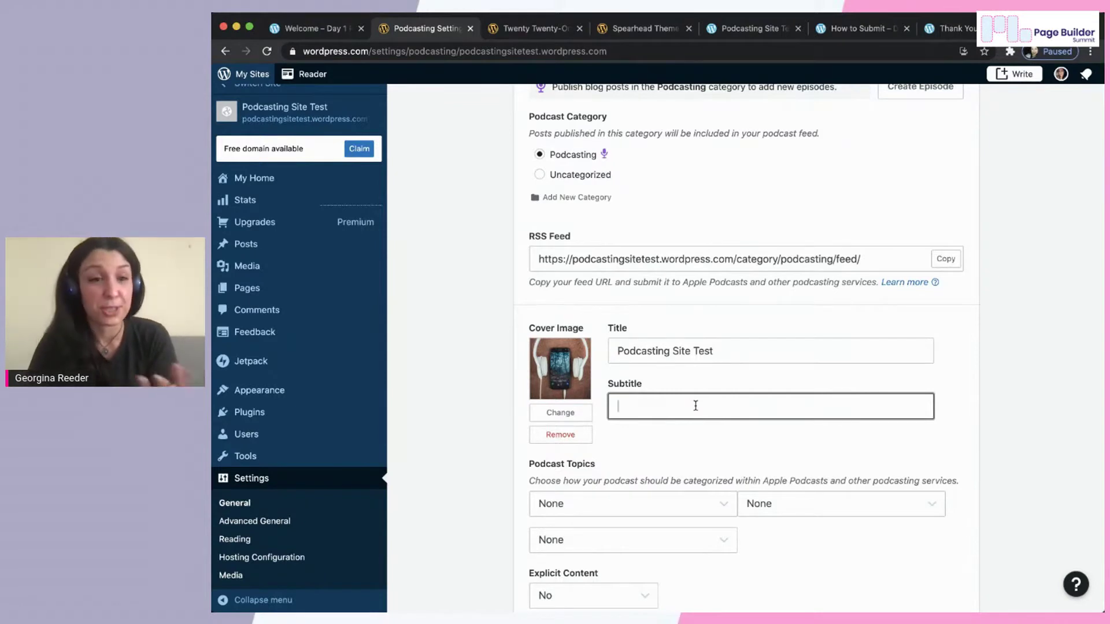
type("A po")
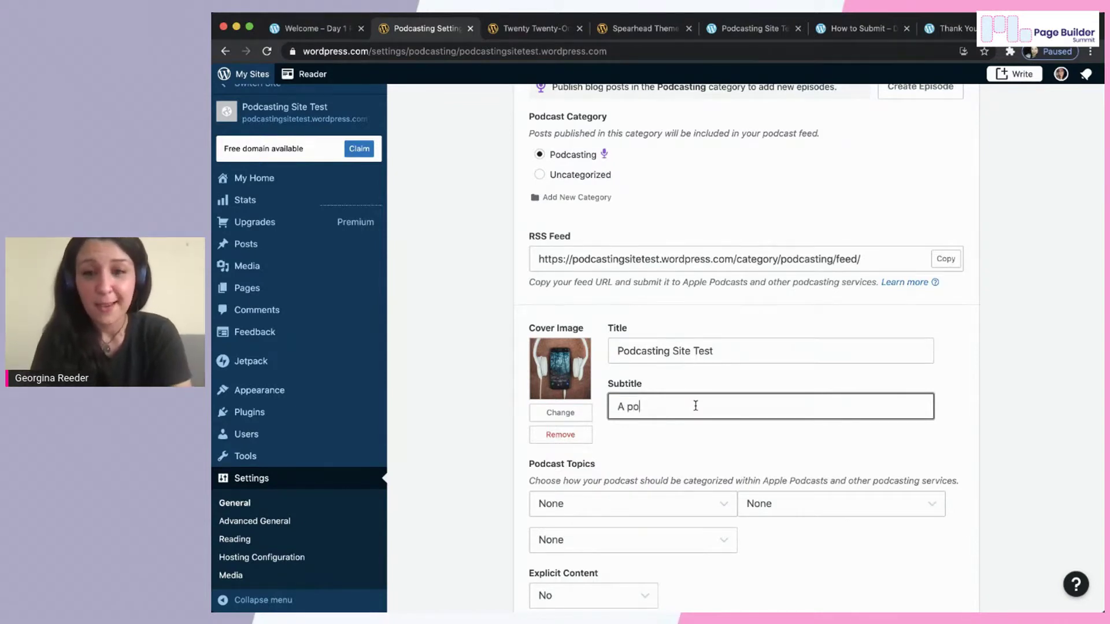
type("dcast about")
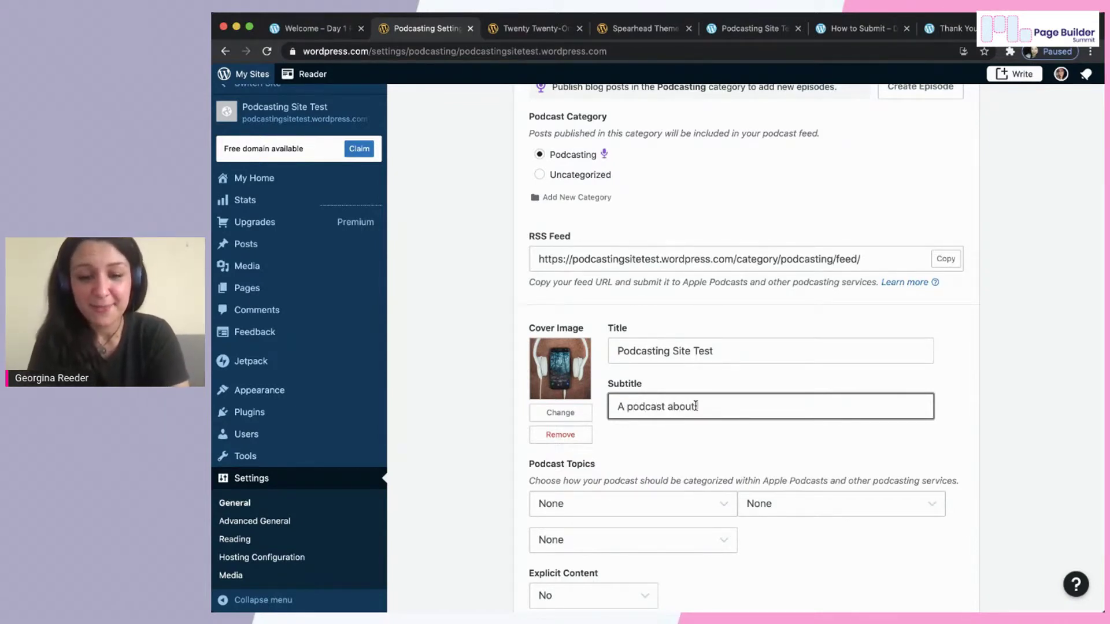
type(" podcasting")
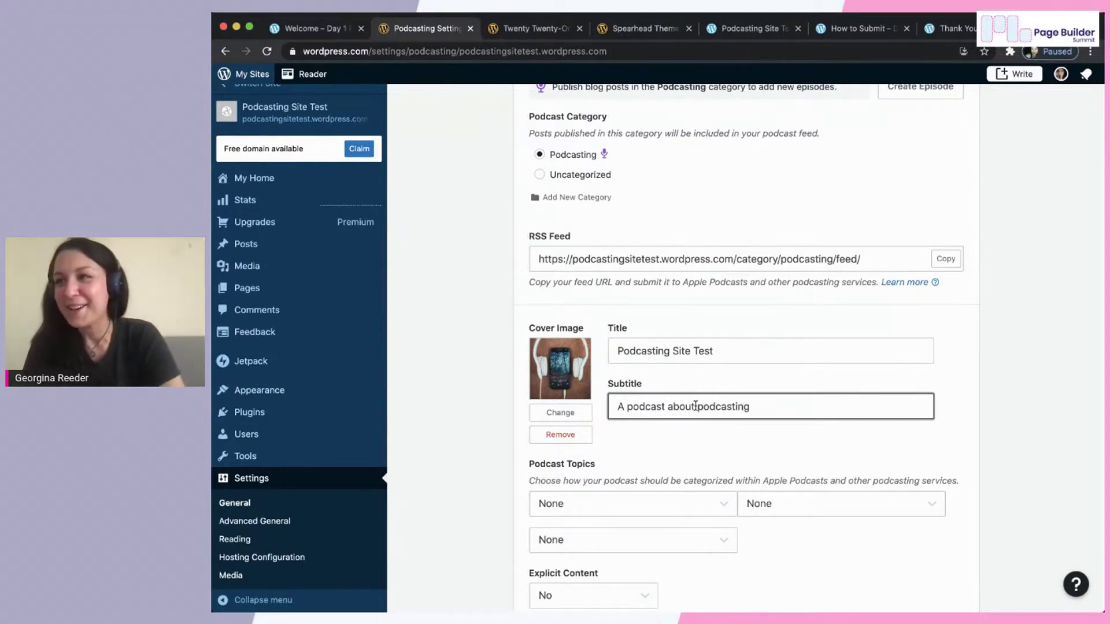
Set the first podcast topic to Technology.
scroll(630, 428, "down", 2)
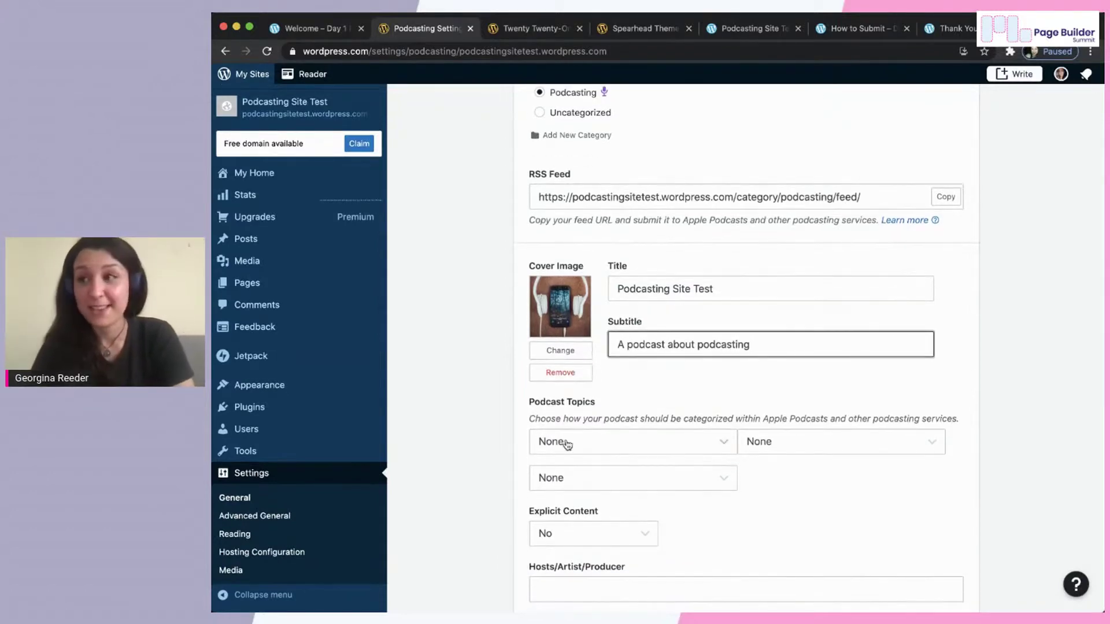
left_click(722, 454)
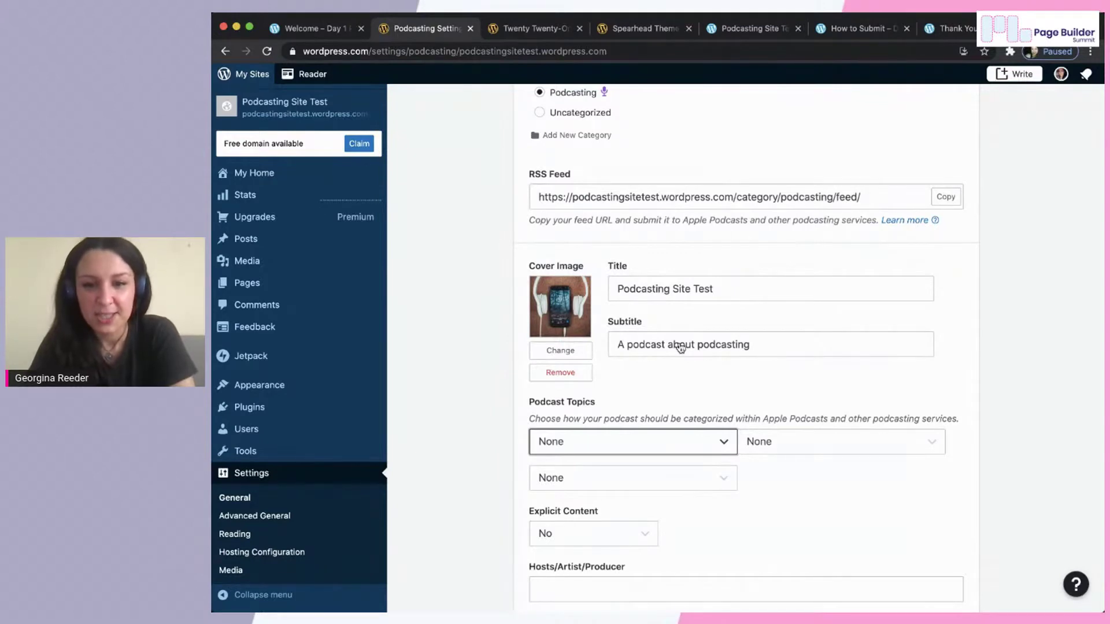
key("t")
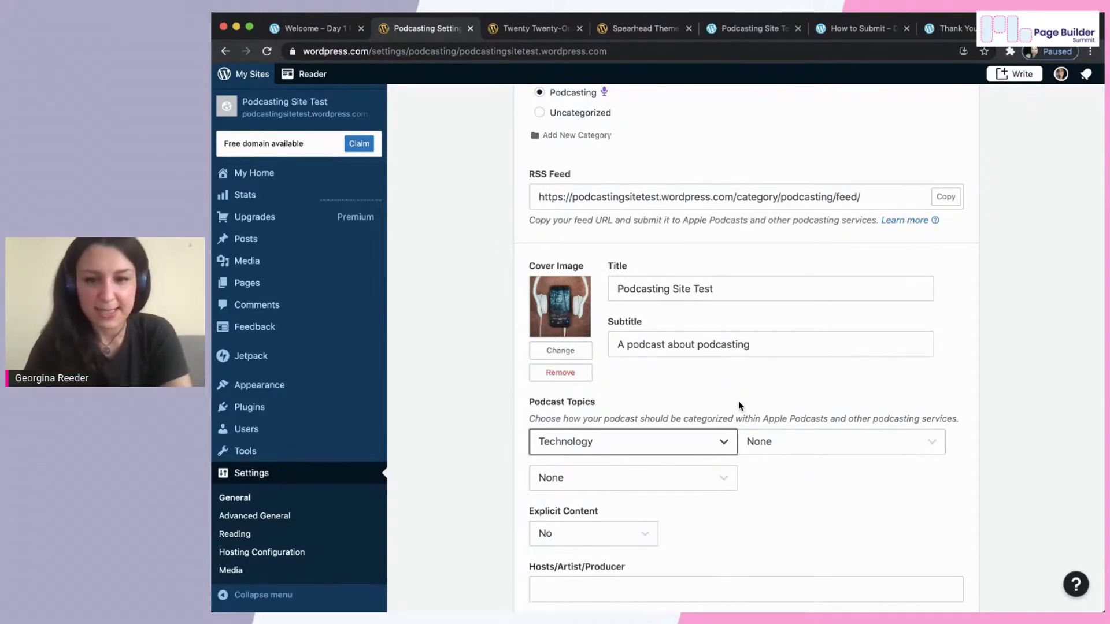
Enter the host's full name as the podcast's Hosts/Artist/Producer.
scroll(802, 496, "down", 3)
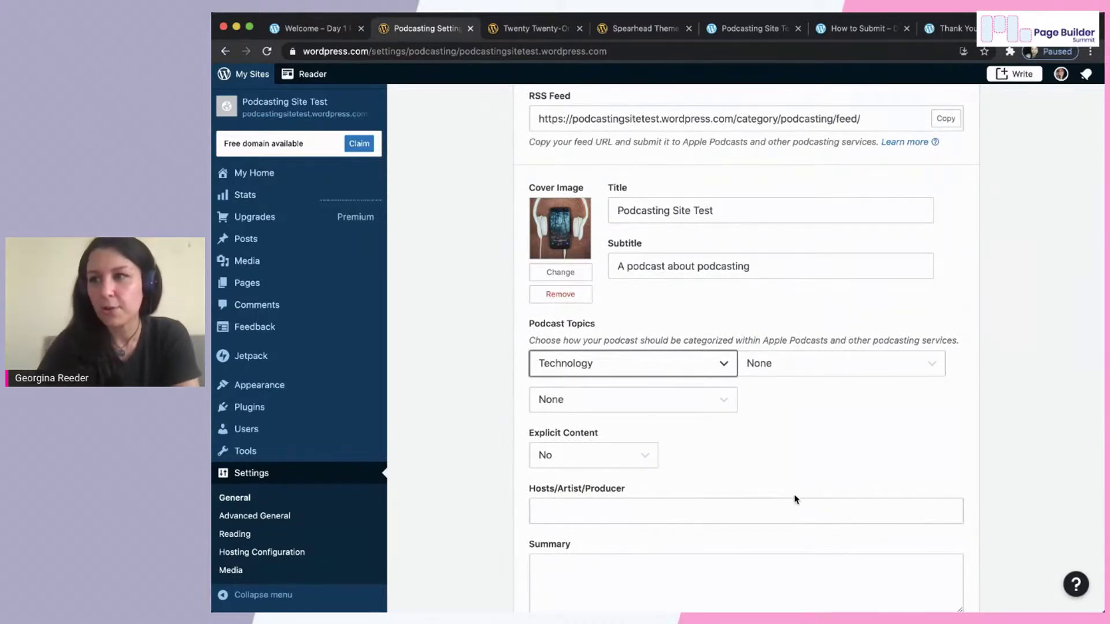
scroll(790, 485, "down", 1)
scroll(790, 485, "up", 1)
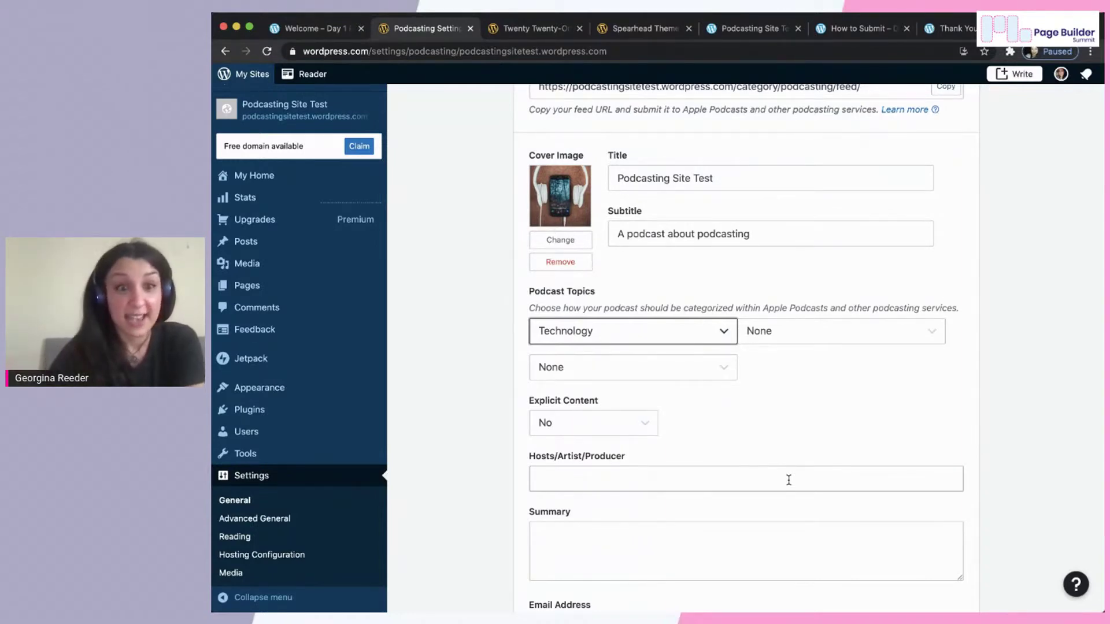
left_click(789, 480)
type("Georgina Reeder")
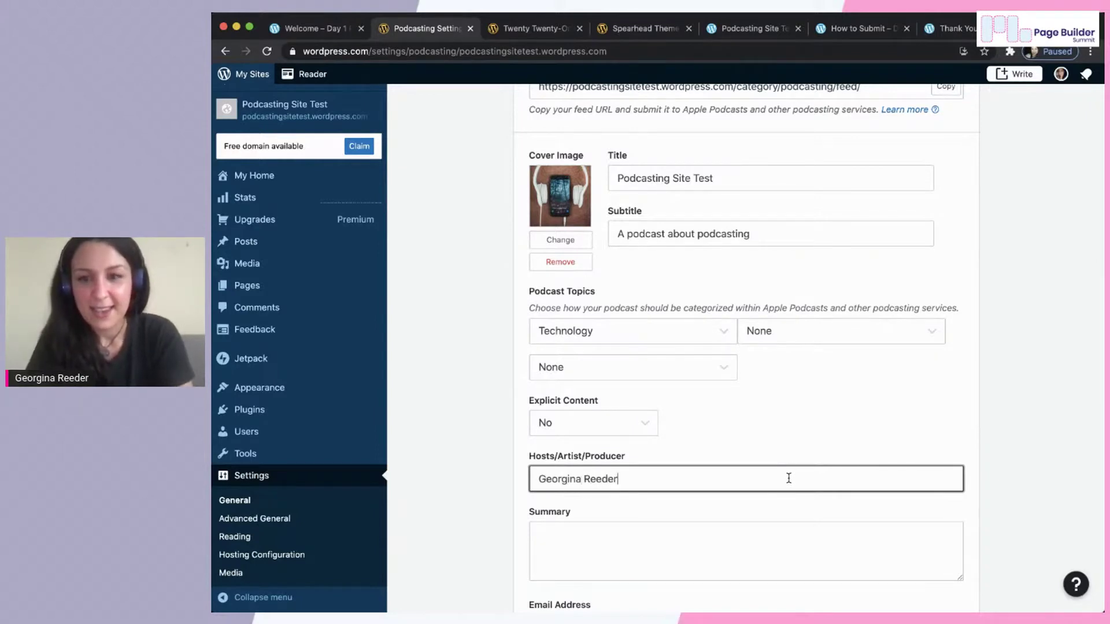
left_click(790, 449)
Enter "Hosting interviews about podcasting" as the podcast summary.
scroll(791, 449, "down", 3)
left_click(782, 401)
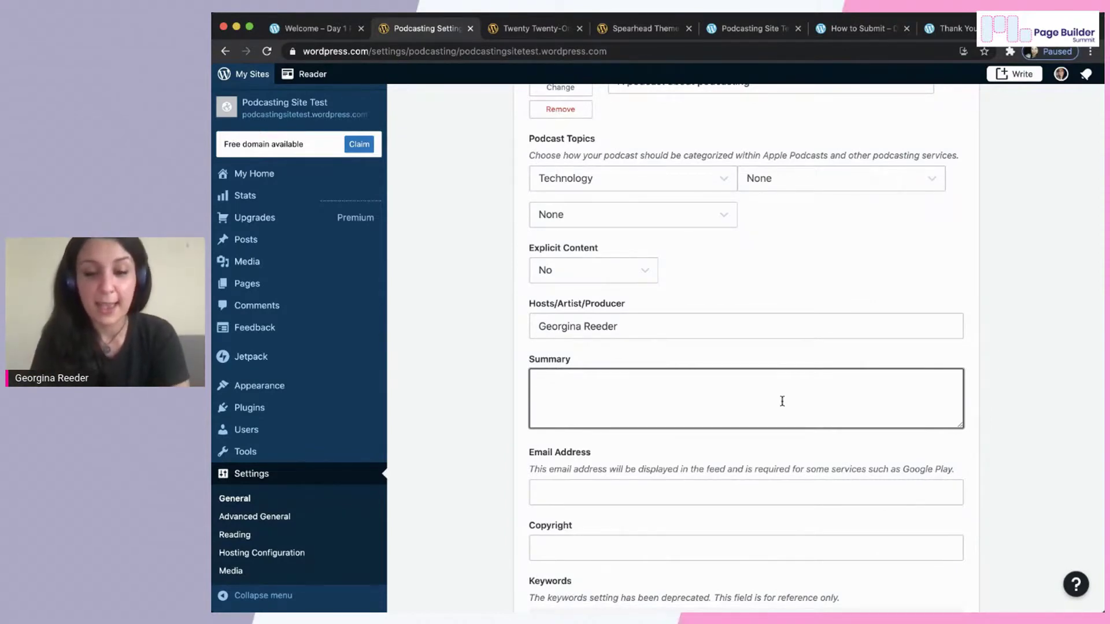
type("Hosting i")
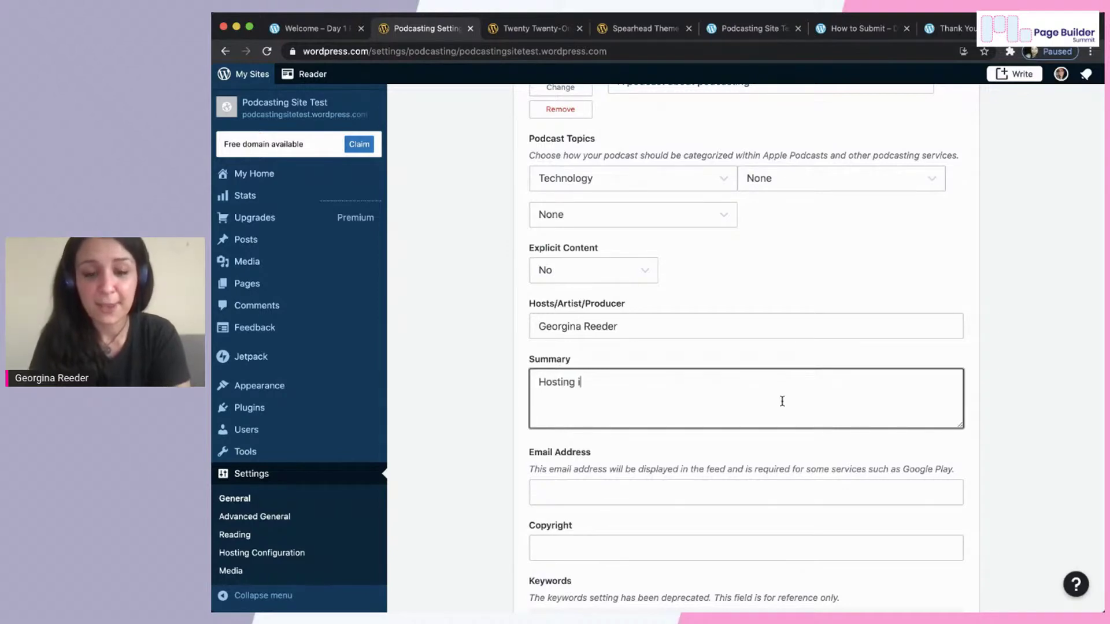
type("nterviews abou")
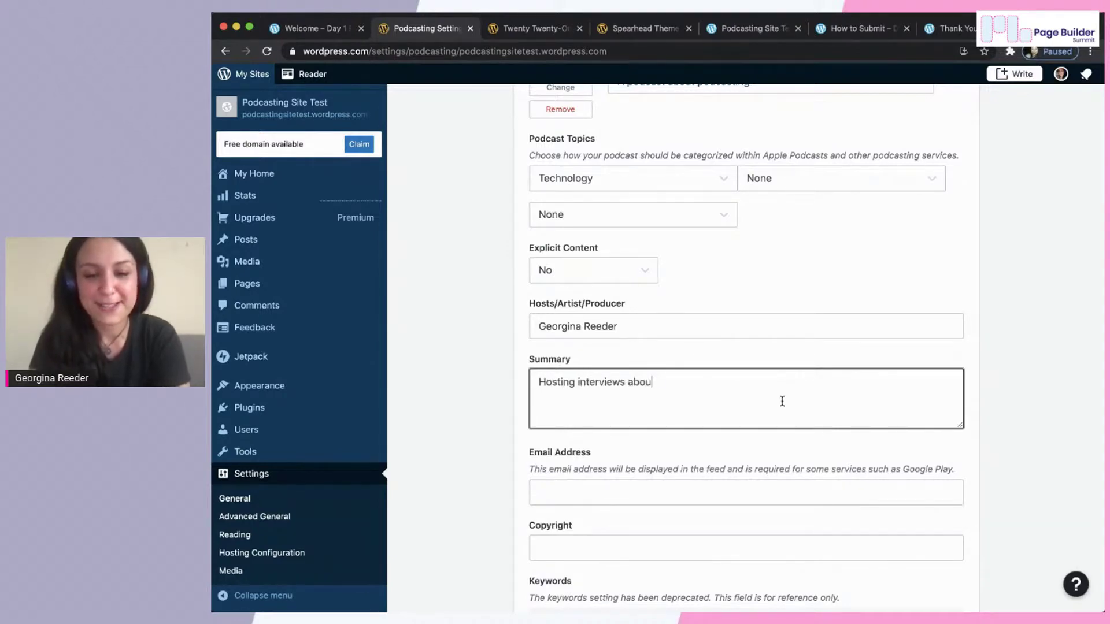
type("t podcasting")
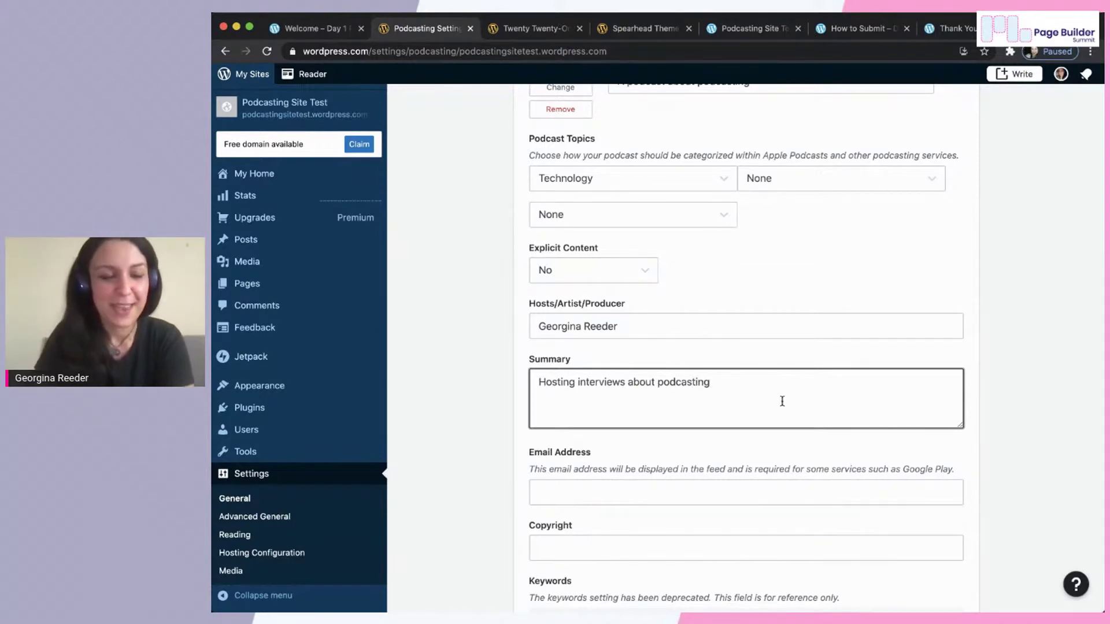
Fill in the podcast's contact email address and enter the owner's full name as the copyright holder.
scroll(774, 404, "down", 3)
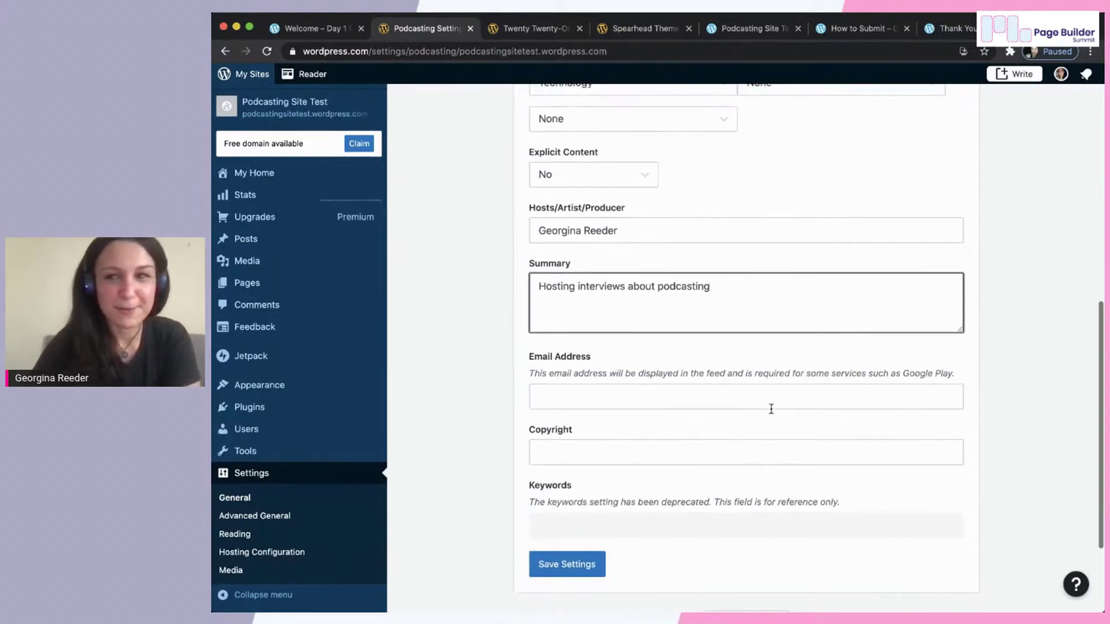
scroll(772, 408, "down", 2)
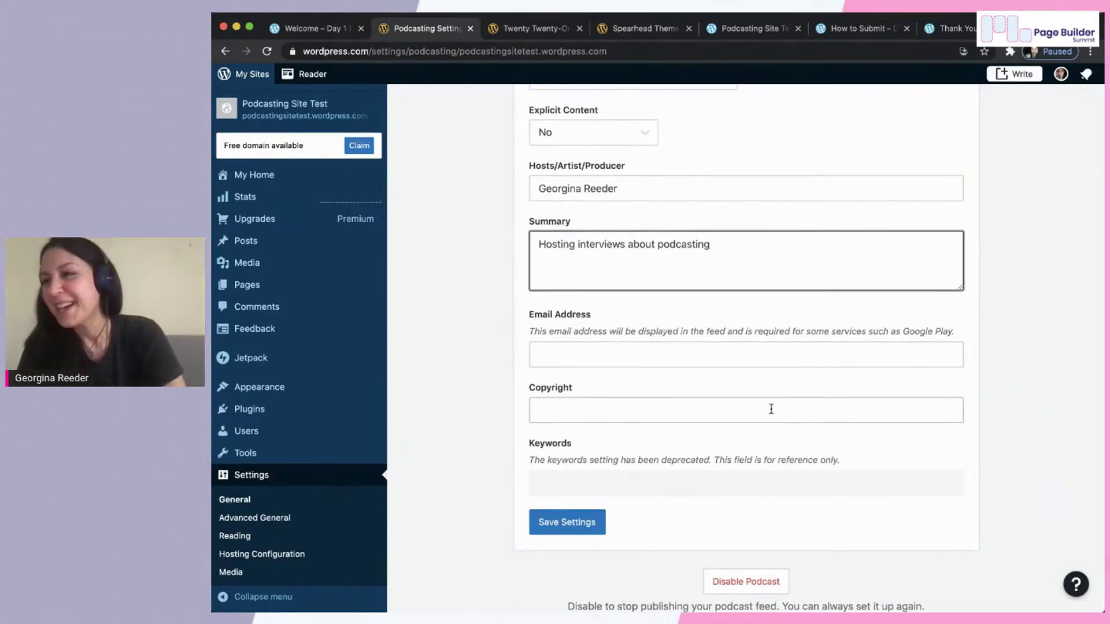
left_click(757, 361)
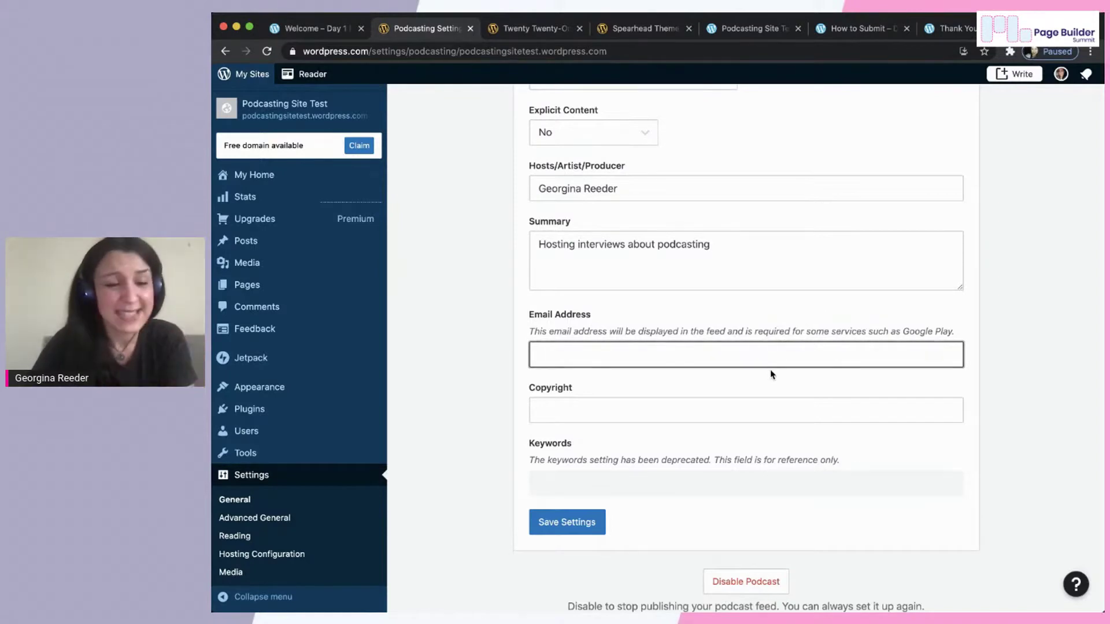
left_click(653, 399)
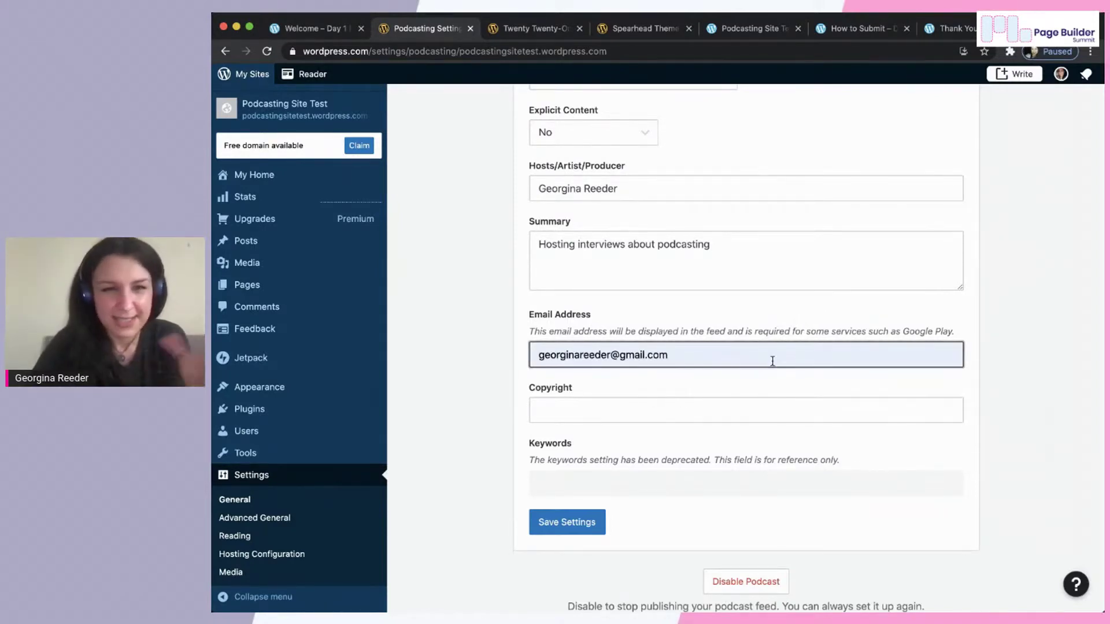
scroll(743, 387, "down", 3)
left_click(740, 315)
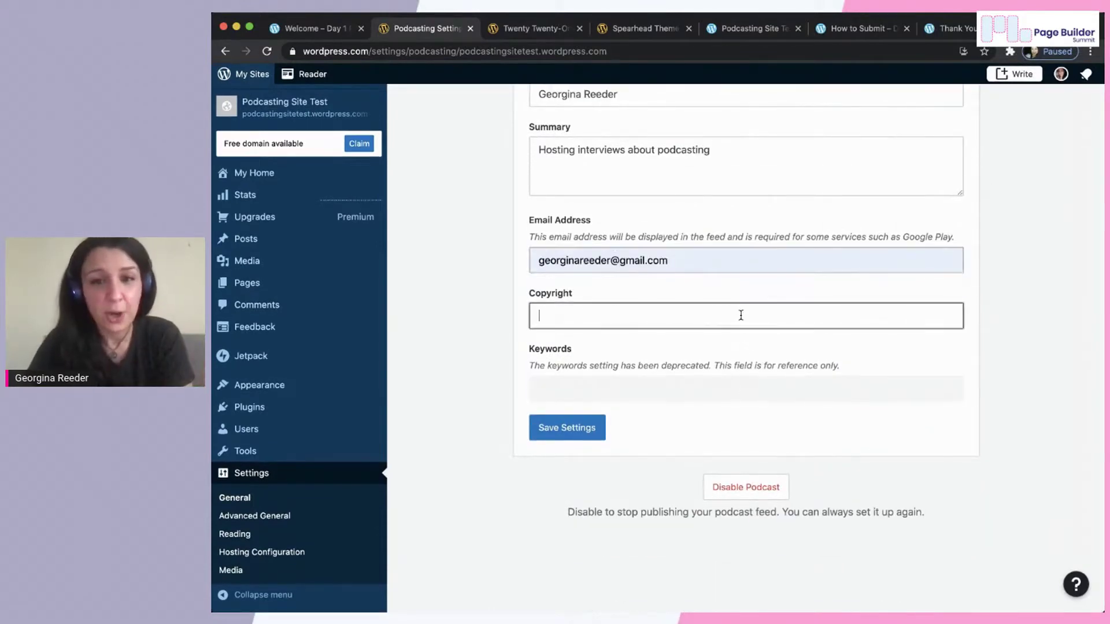
type("Georgina Reeder")
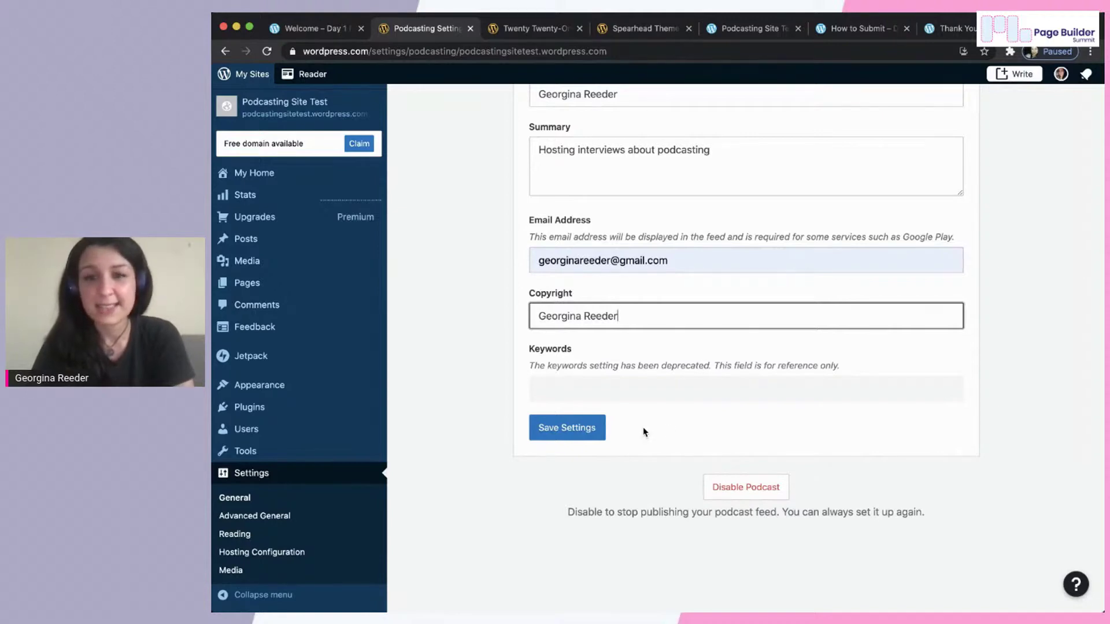
Review the completed podcast feed details and save the podcasting settings.
scroll(727, 343, "up", 1)
scroll(726, 343, "up", 3)
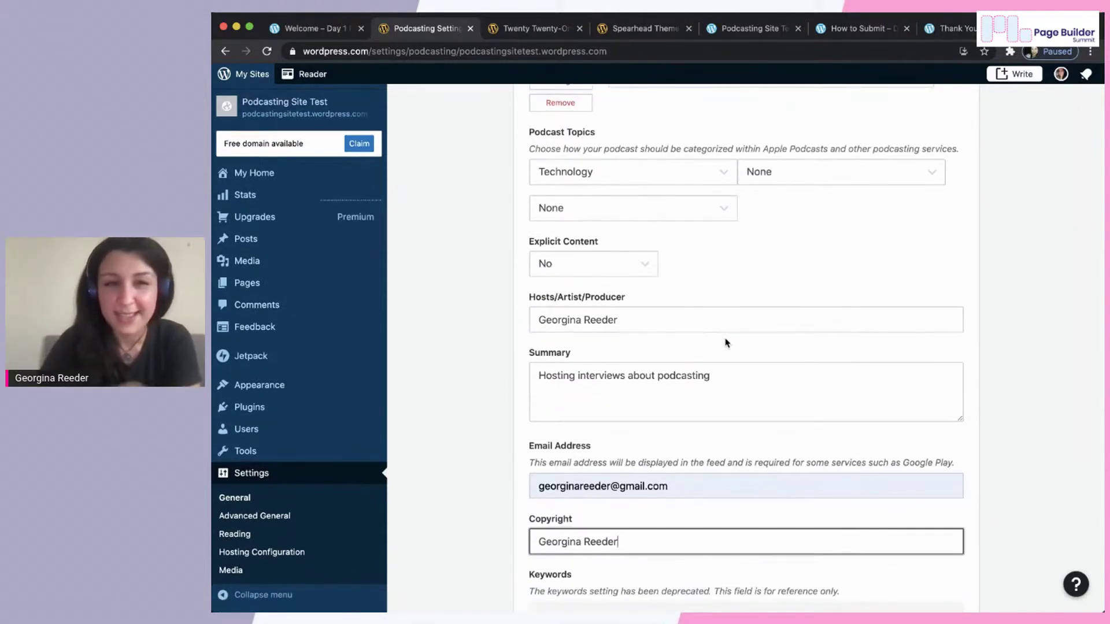
scroll(727, 343, "up", 7)
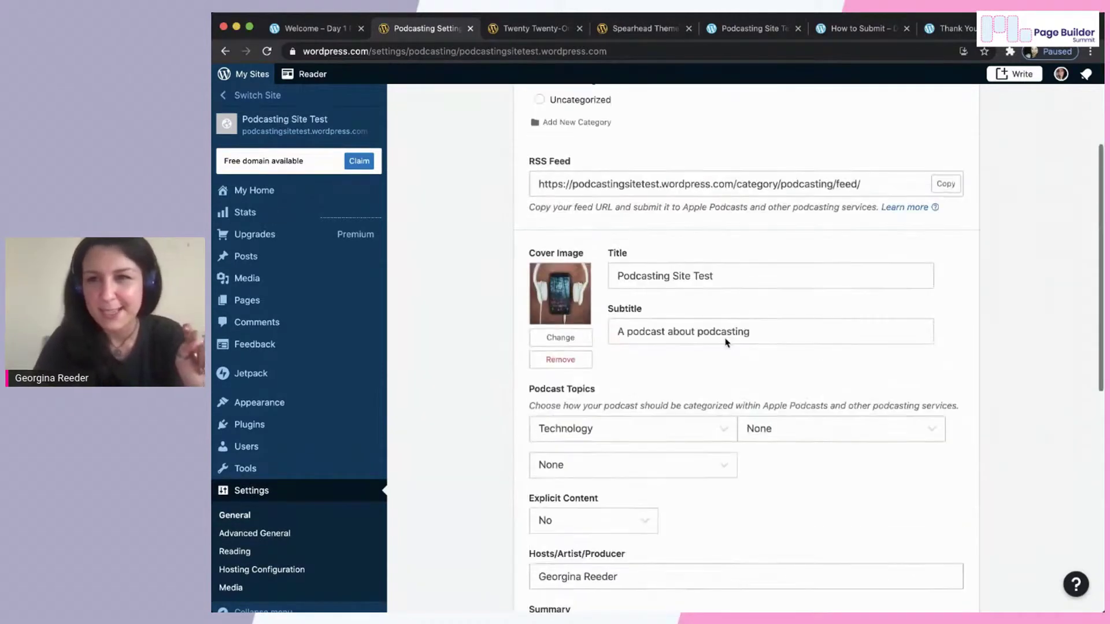
left_click(945, 330)
scroll(986, 406, "down", 10)
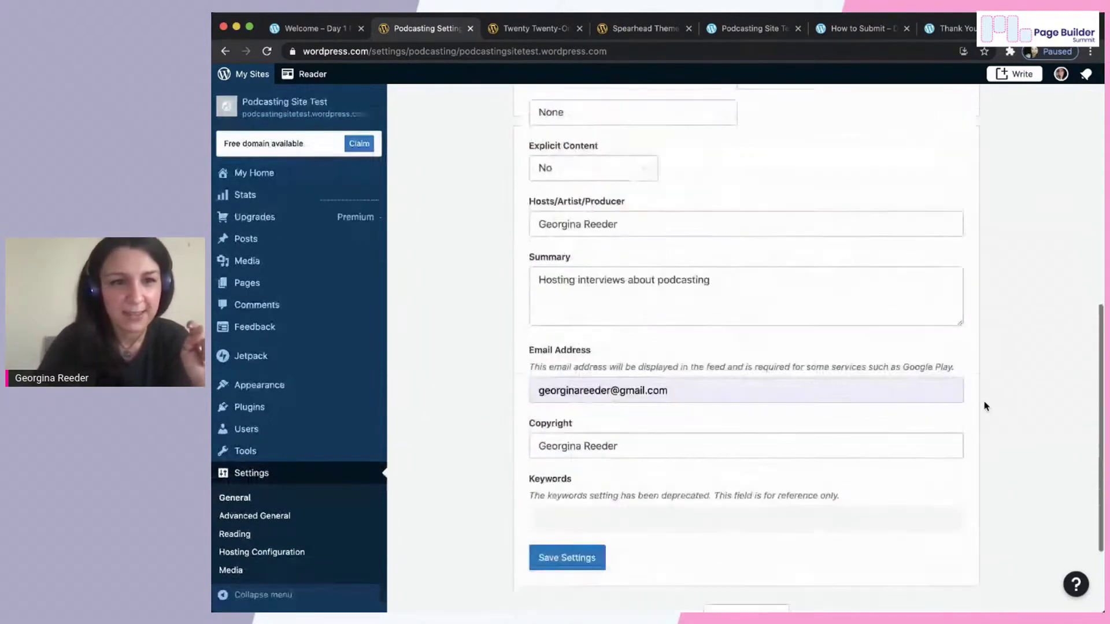
left_click(568, 433)
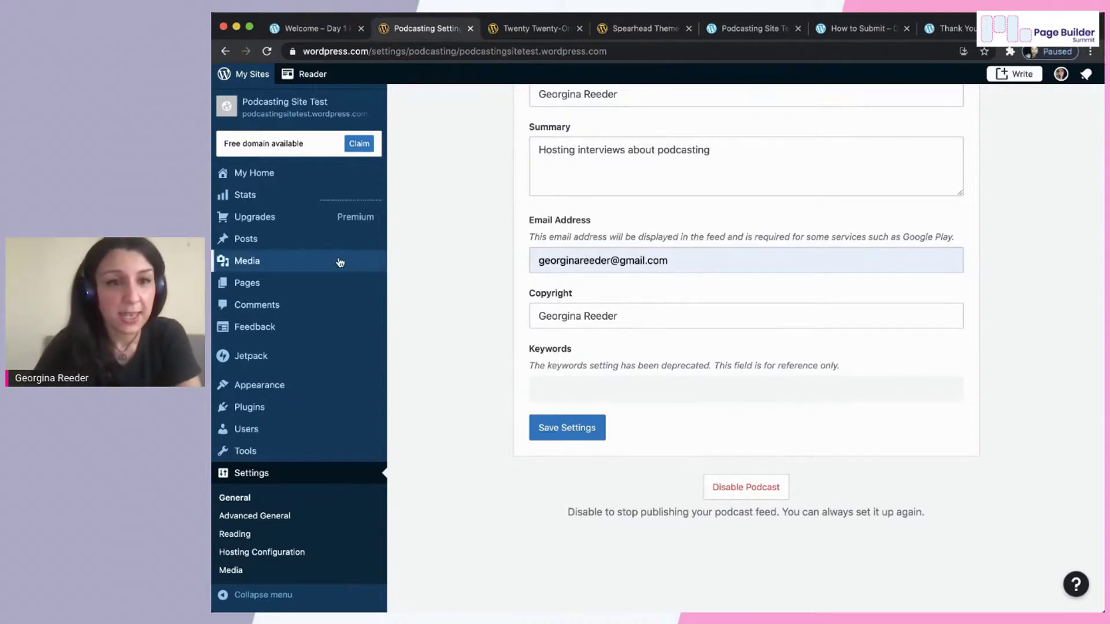
Open the existing "First Episode" post for editing and go to its Audio block.
left_click(317, 239)
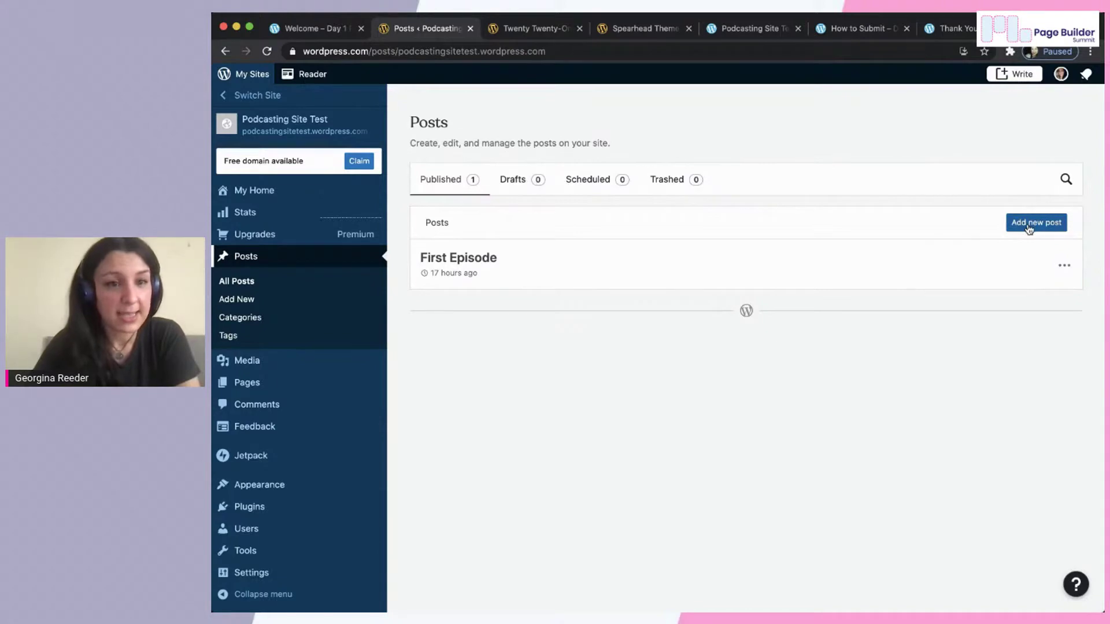
left_click(487, 265)
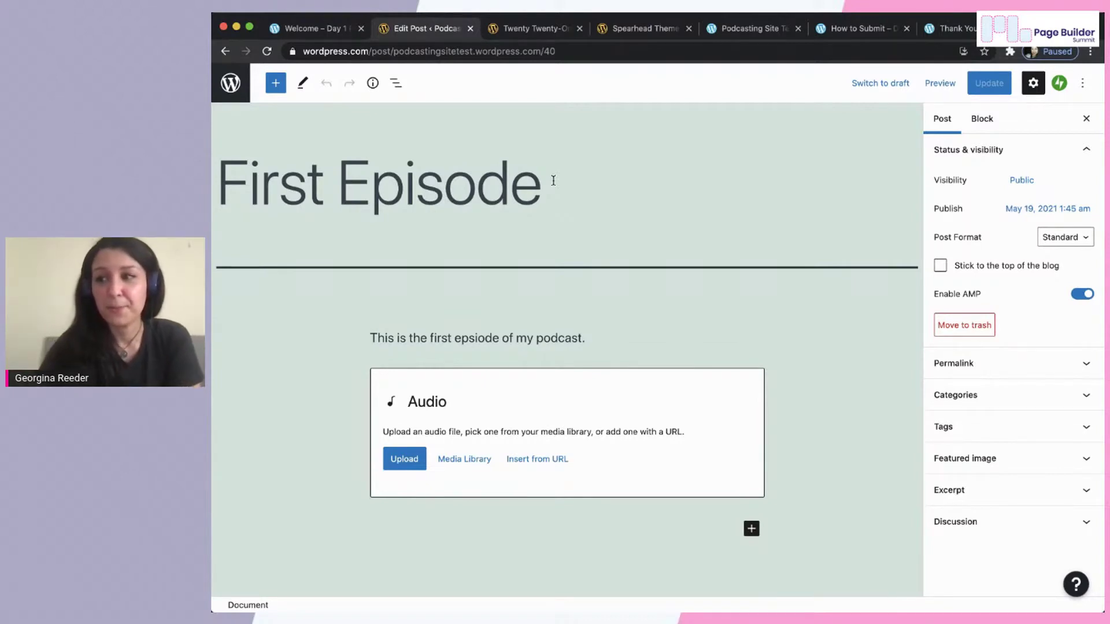
scroll(484, 300, "down", 4)
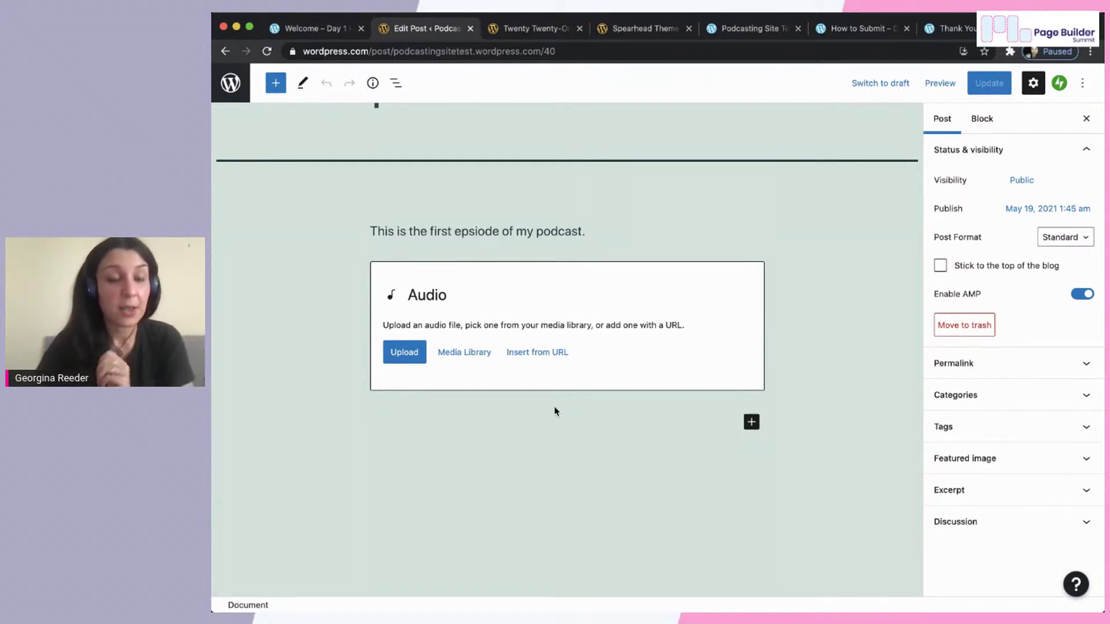
scroll(554, 408, "down", 1)
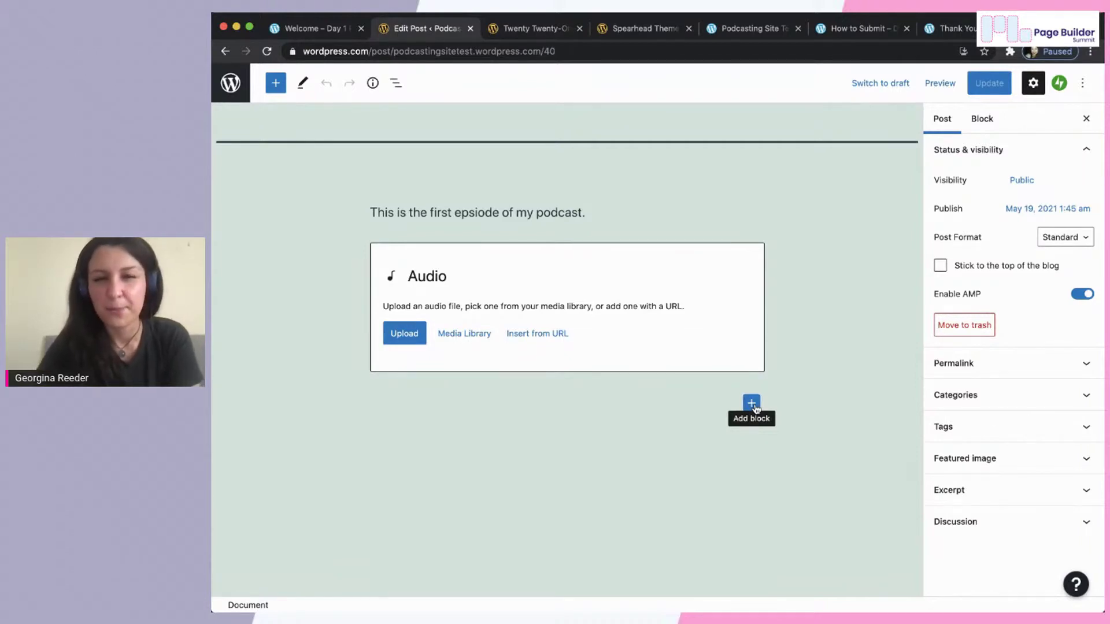
Search the available blocks for "audio", and start an empty paragraph below the existing Audio block.
left_click(751, 404)
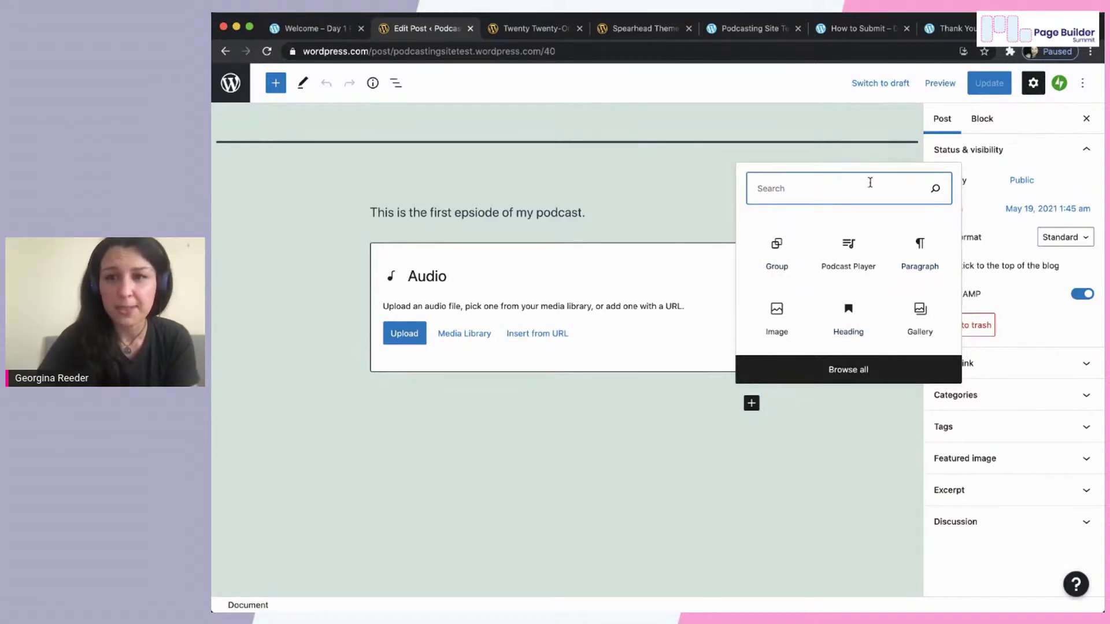
type("audio")
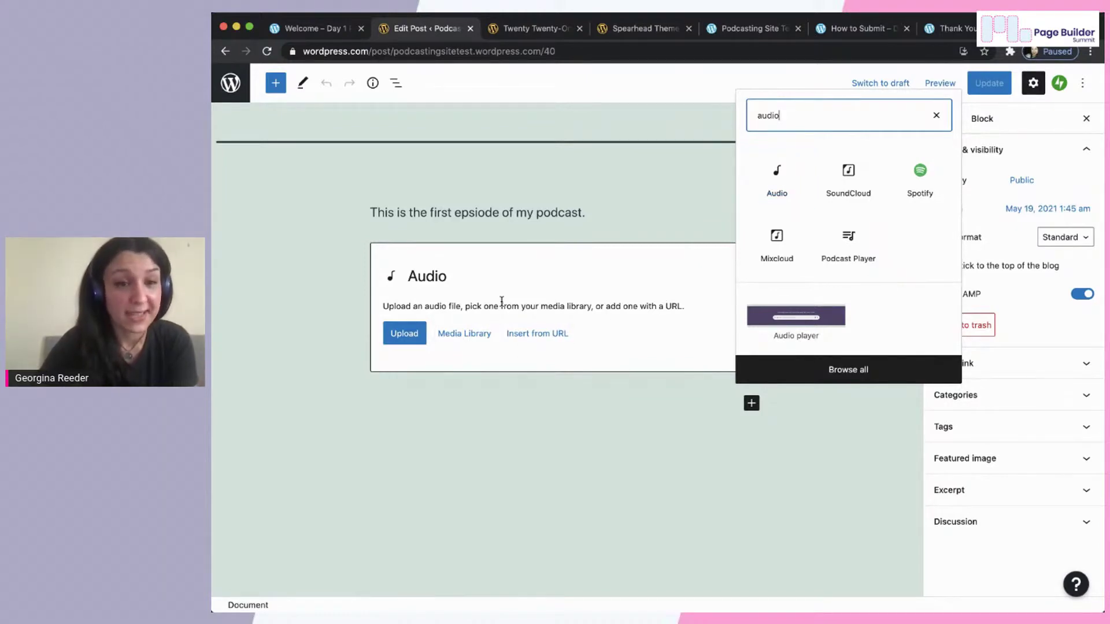
left_click(542, 397)
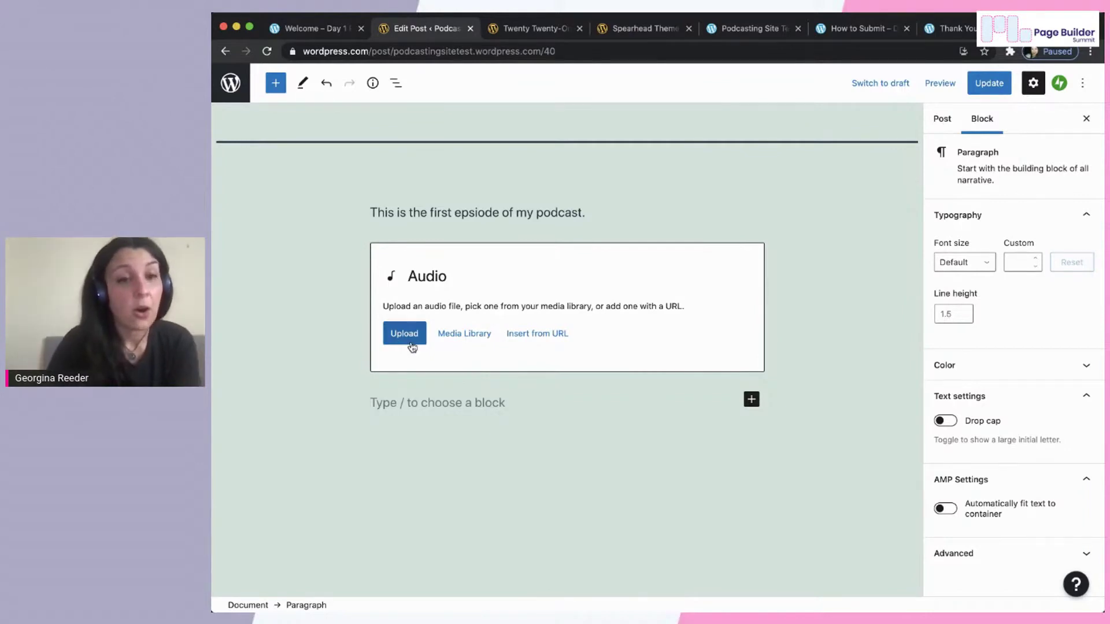
Insert the Episode 1 MP3 from the media library into the post's Audio block.
left_click(478, 337)
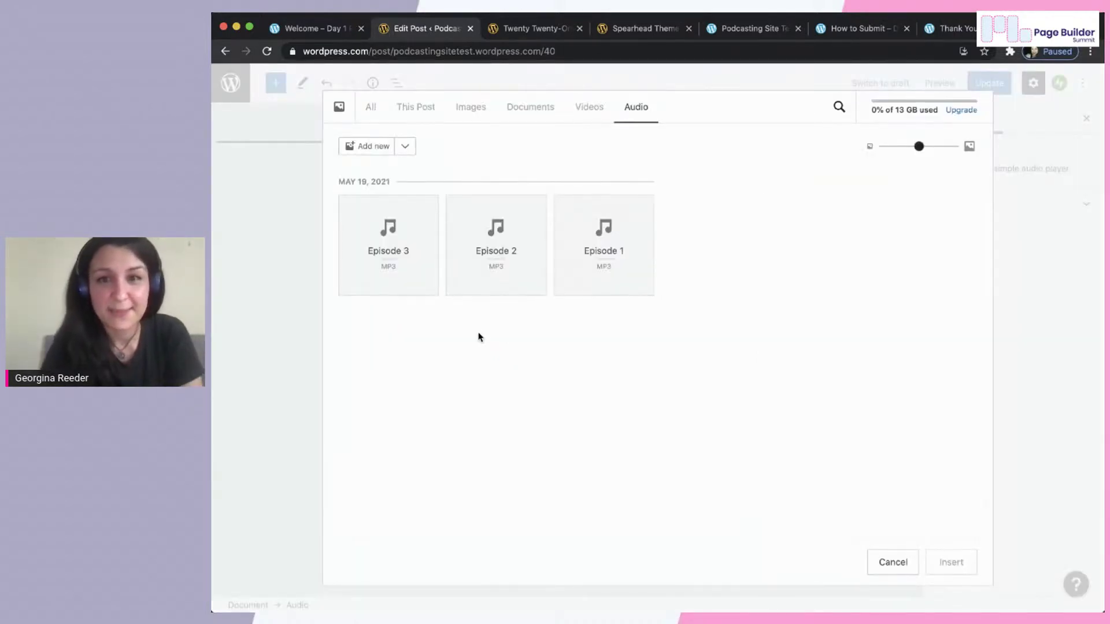
left_click(592, 283)
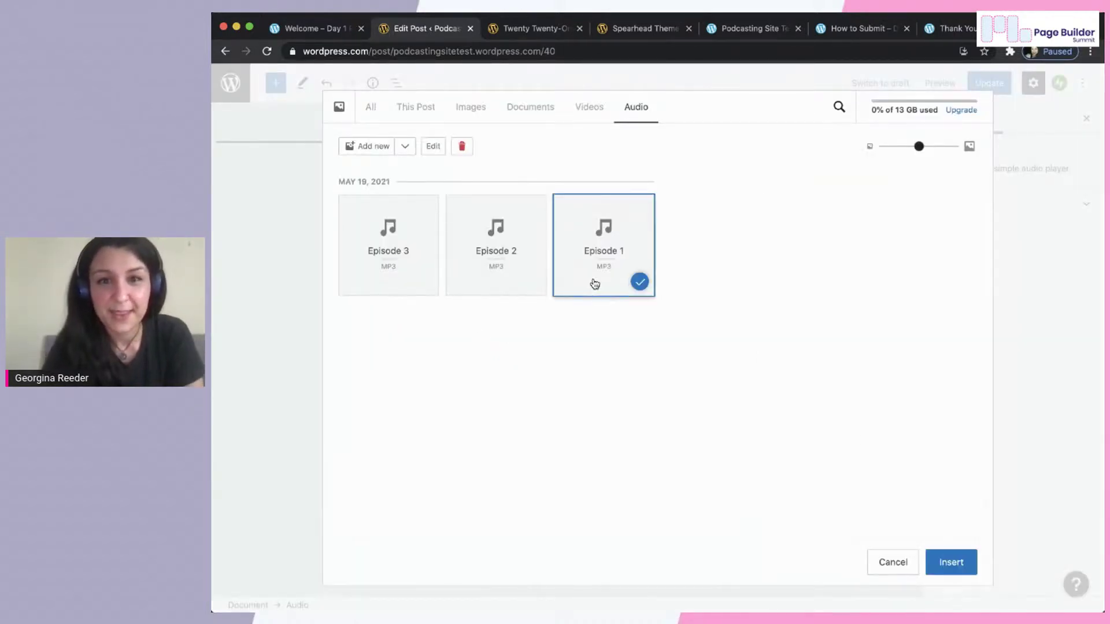
left_click(942, 562)
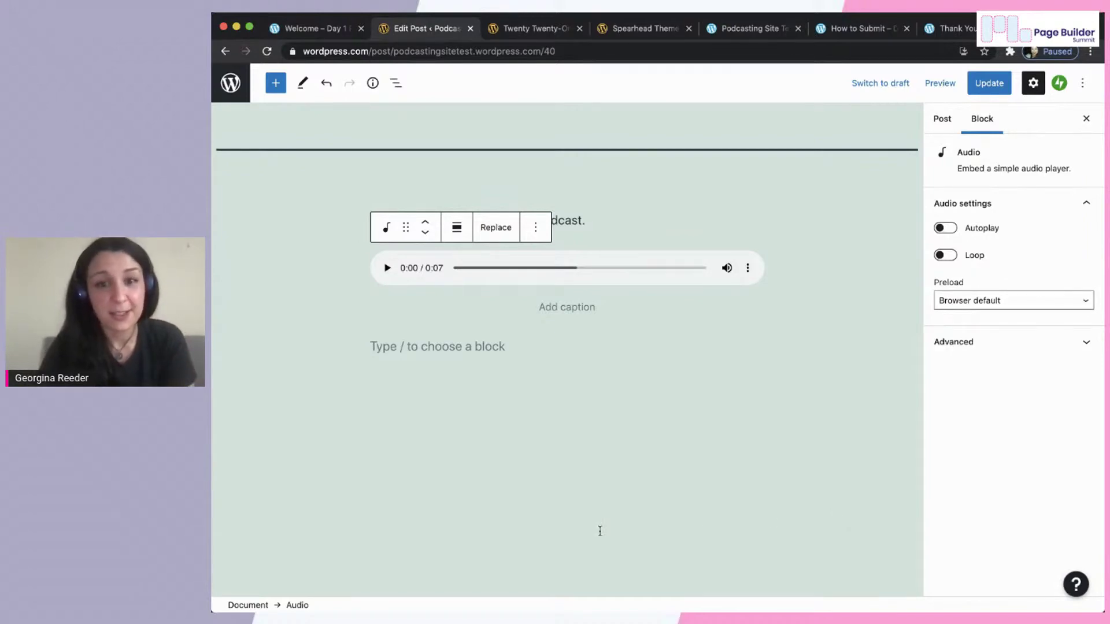
Write "In this episode, we talk about podcasting." in the empty paragraph below the audio player.
left_click(536, 347)
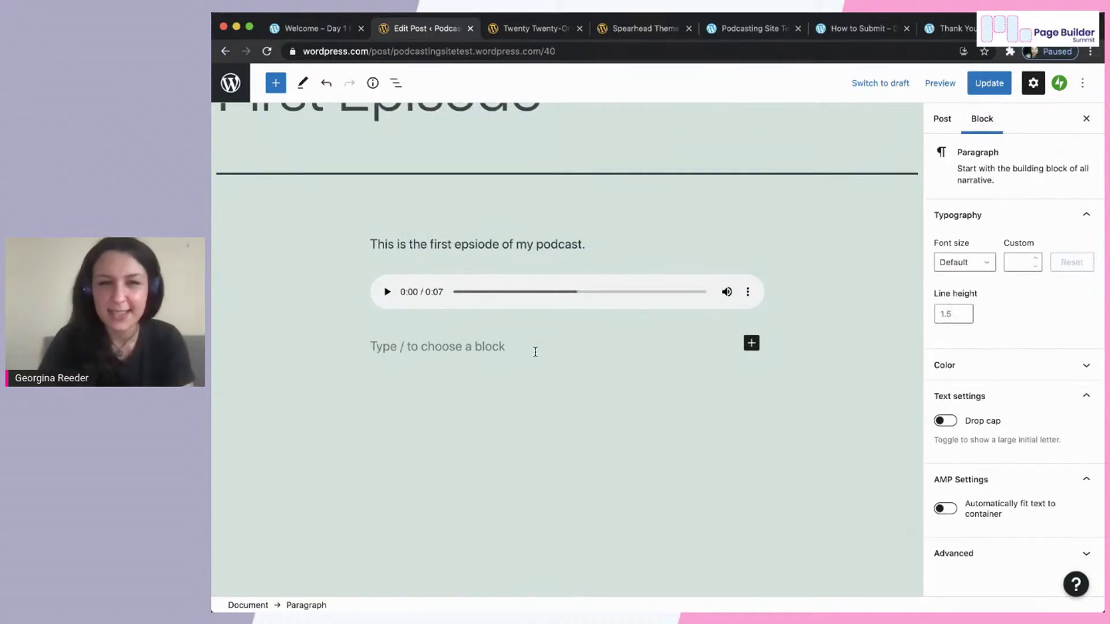
type("In this ")
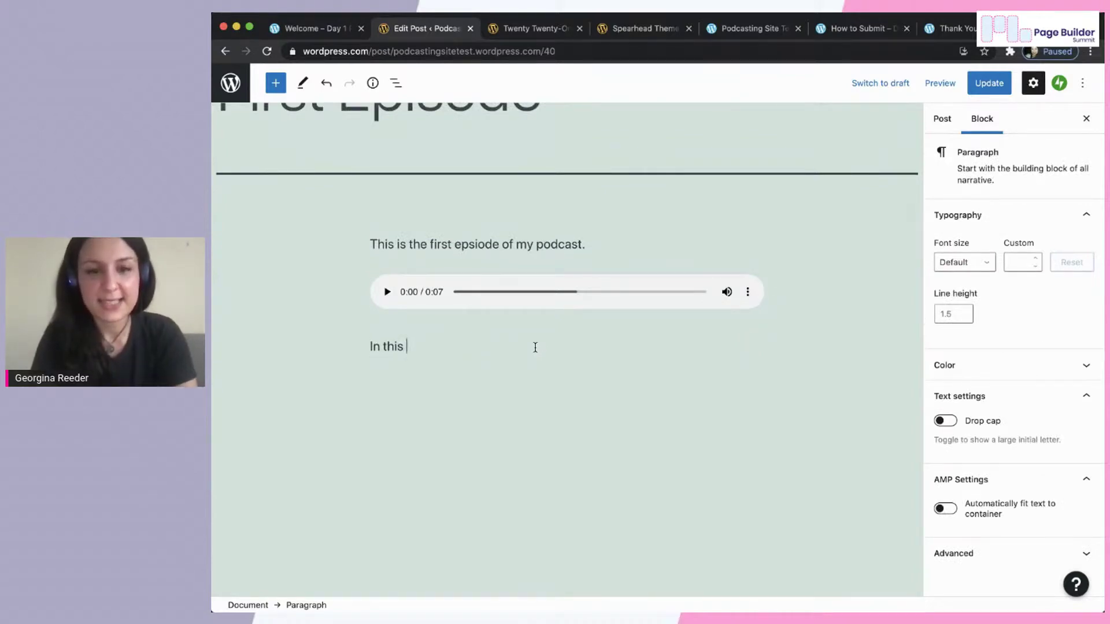
type("episoed")
key("BackSpace")
key("BackSpace")
type("de, we talk ")
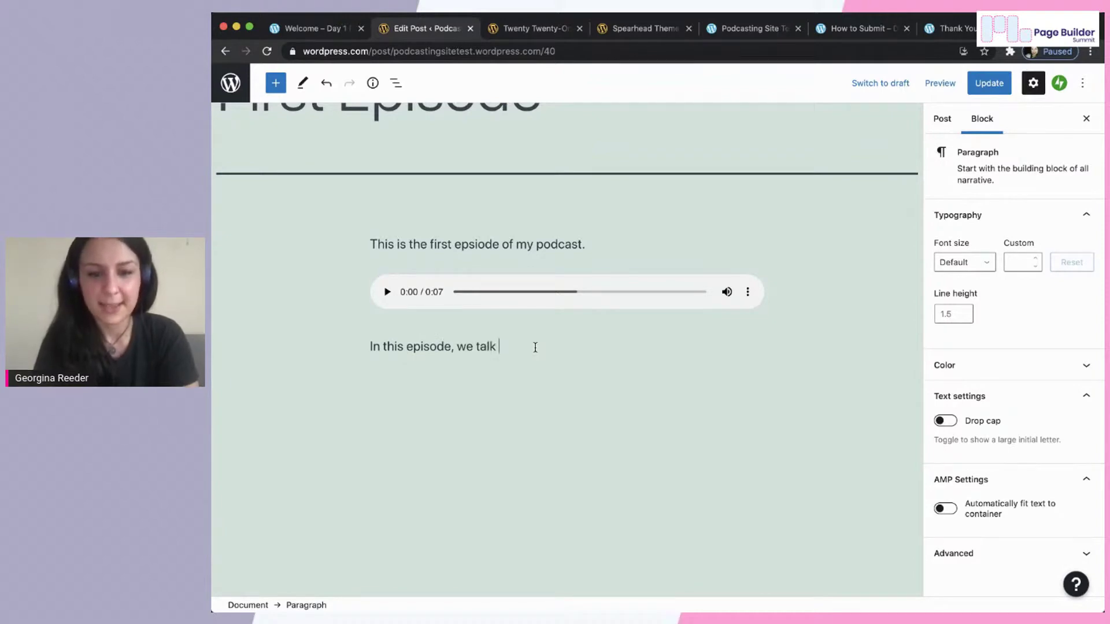
type("about po")
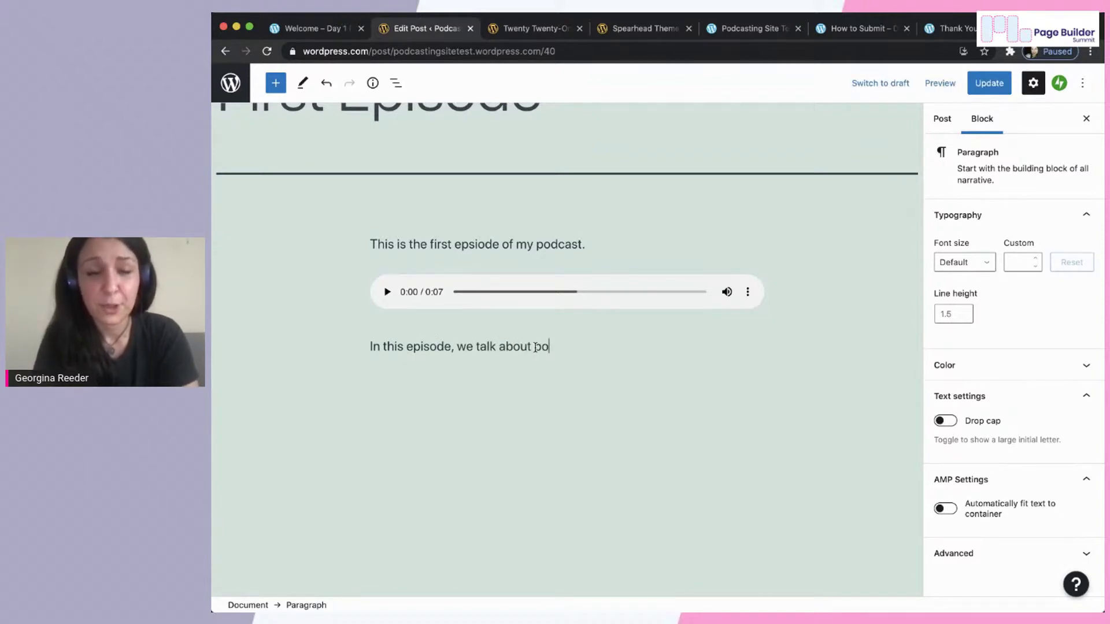
type("dcasting.")
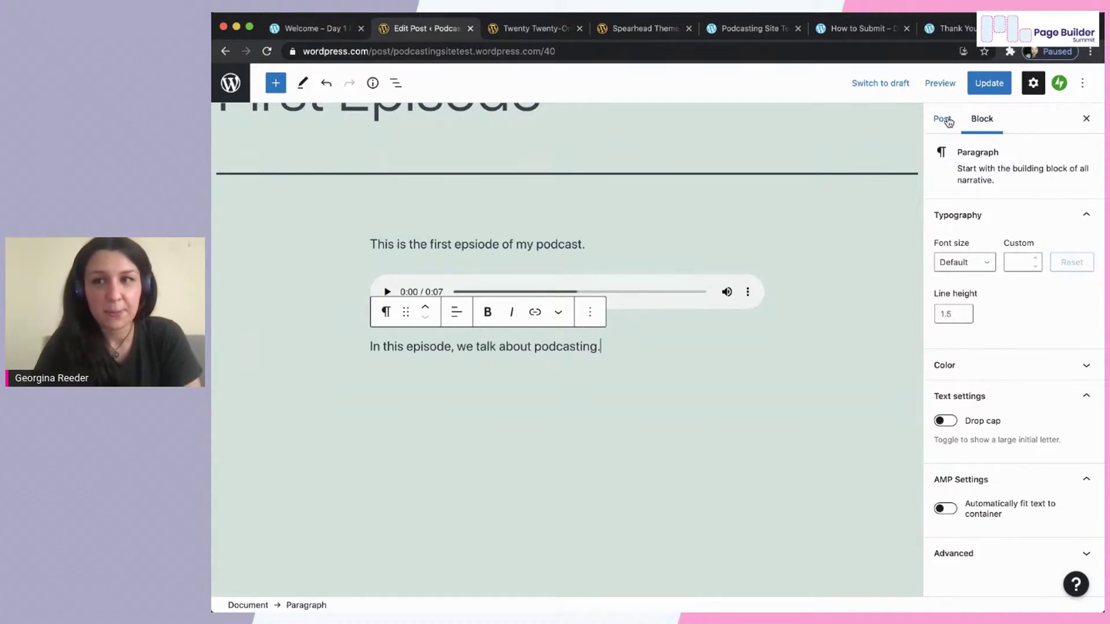
Assign the post to the Podcasting category and remove it from Uncategorized.
left_click(949, 122)
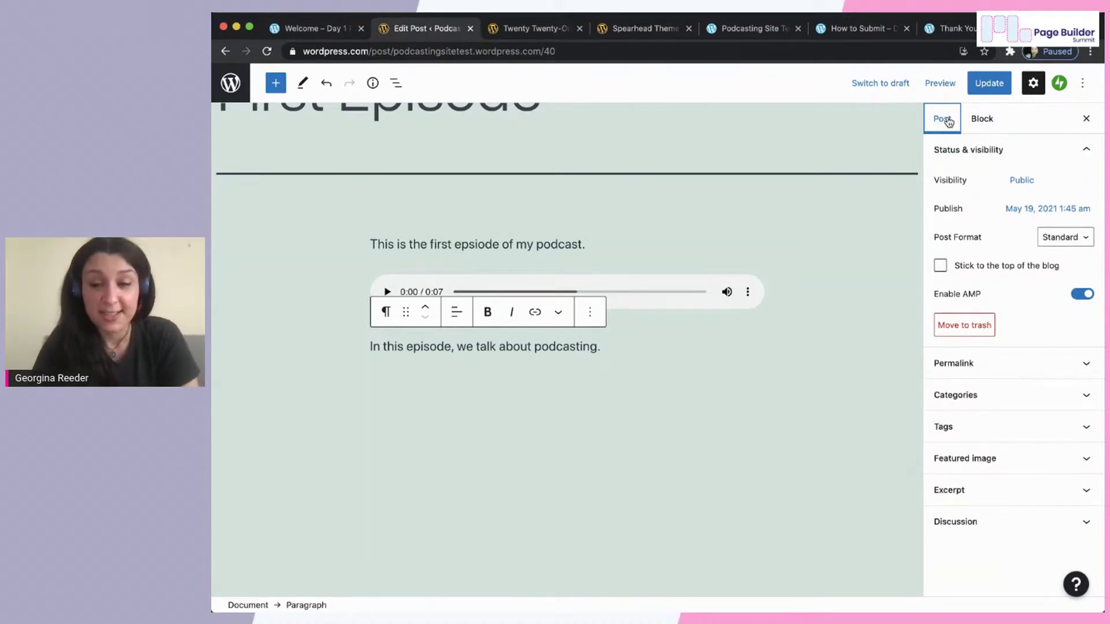
left_click(1037, 391)
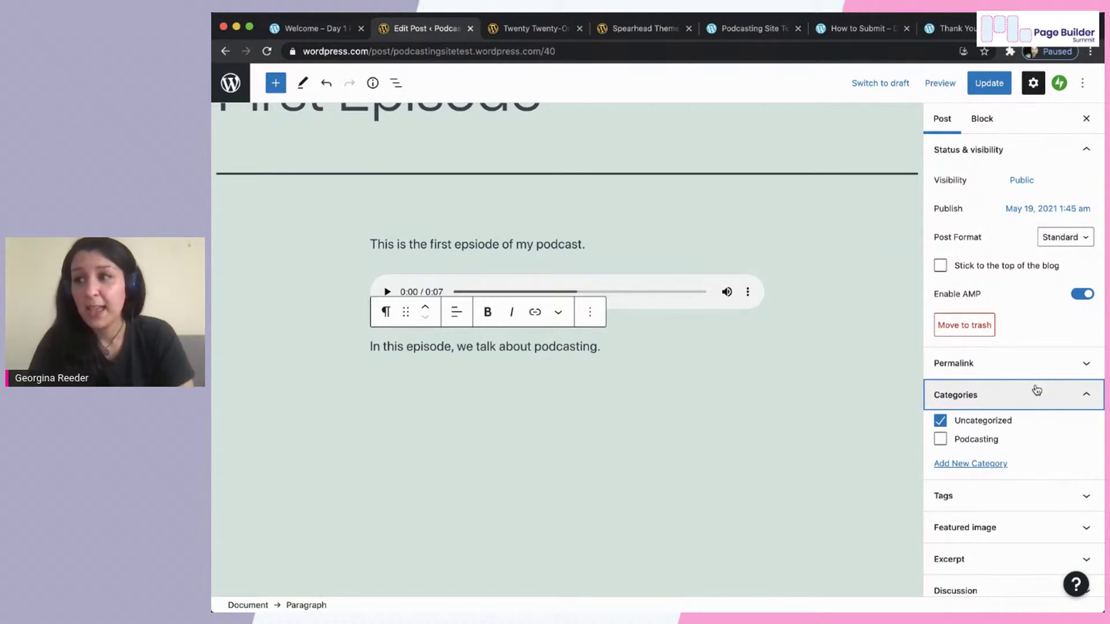
left_click(940, 422)
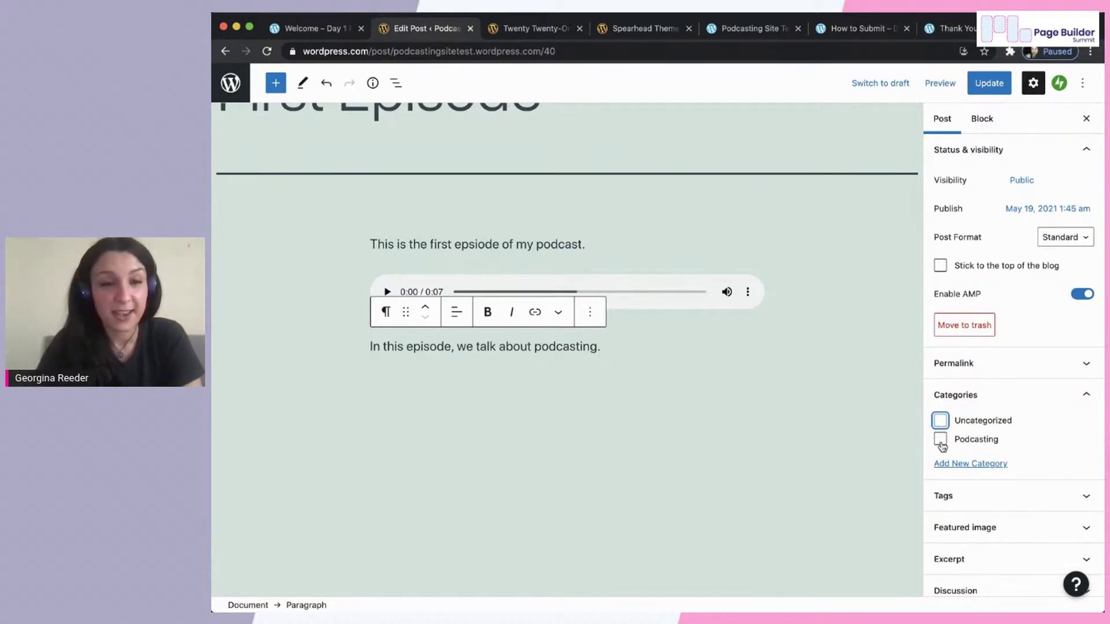
left_click(940, 442)
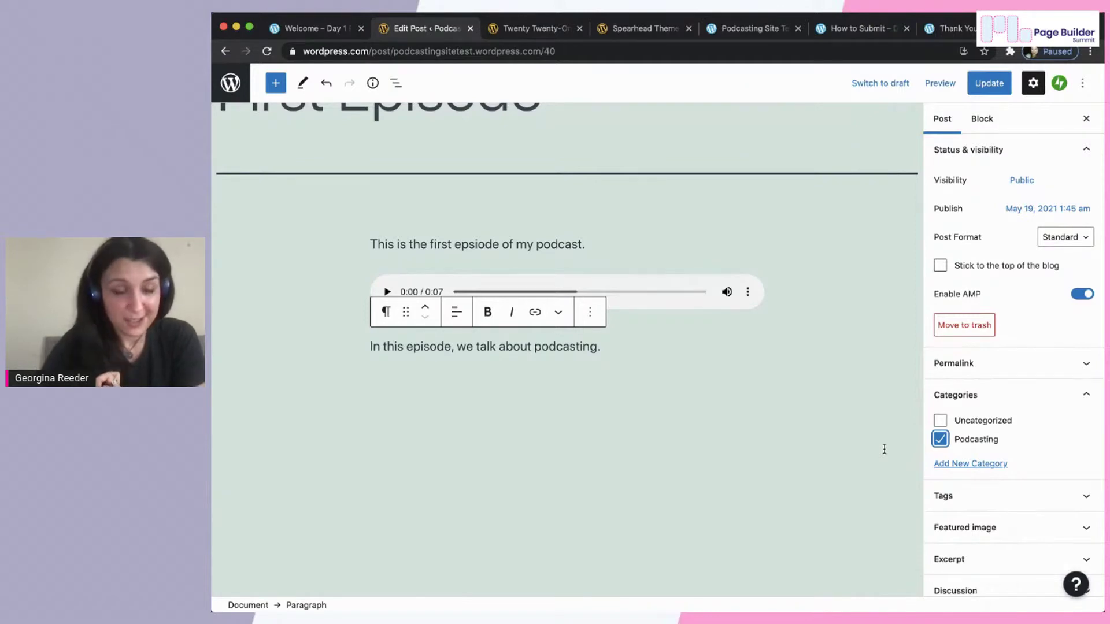
Set the May 15, 2021 headphones-and-phone photo from the media library as the post's featured image and update the post.
scroll(1060, 492, "down", 1)
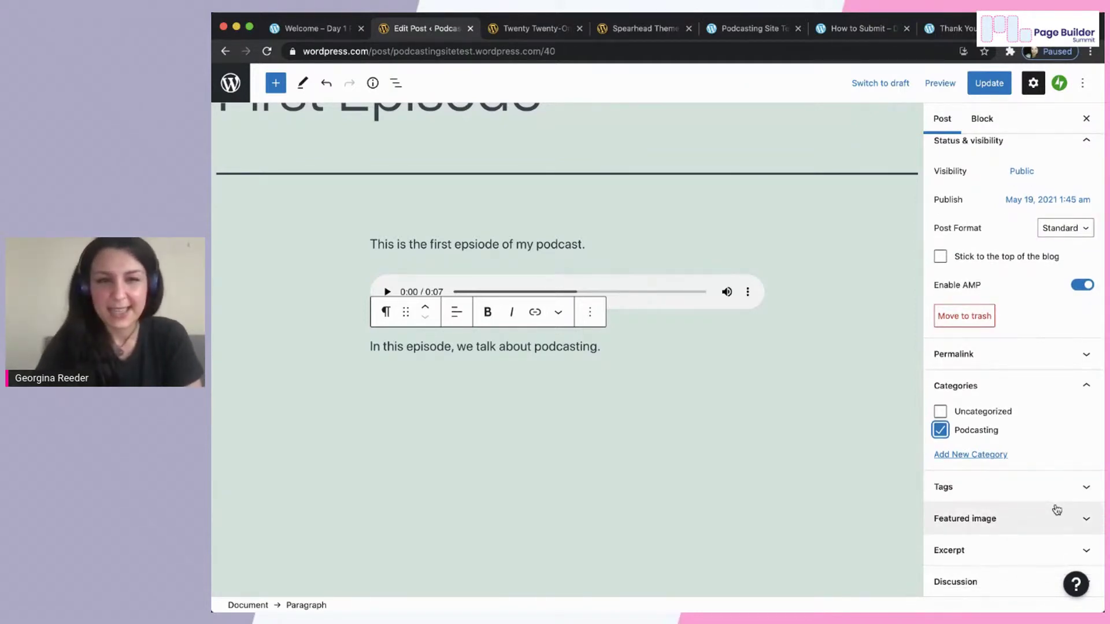
left_click(1053, 516)
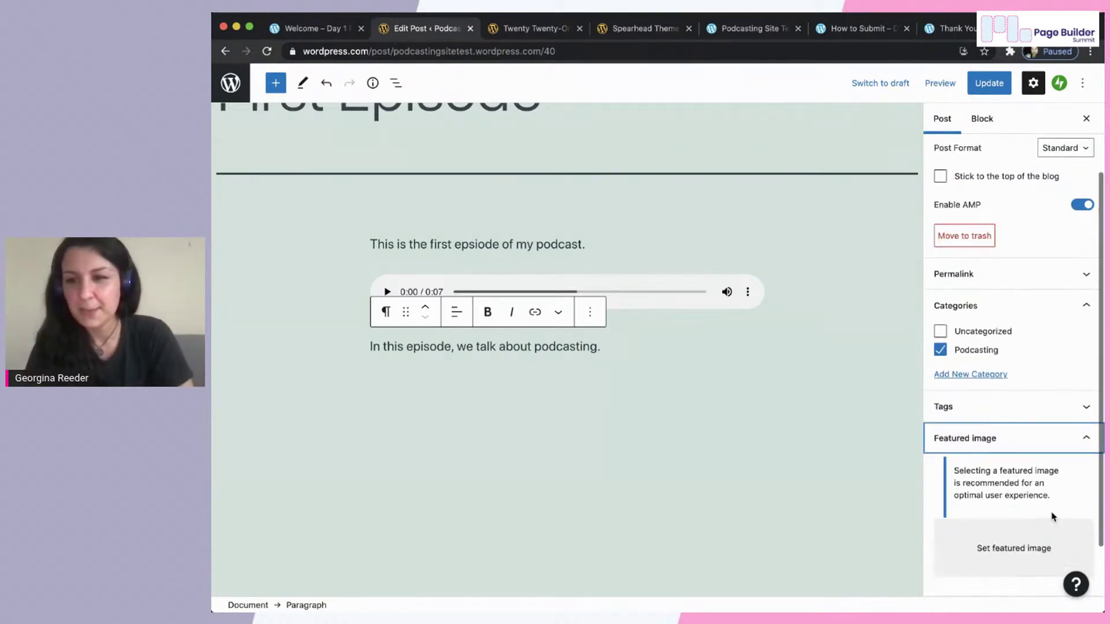
left_click(1035, 558)
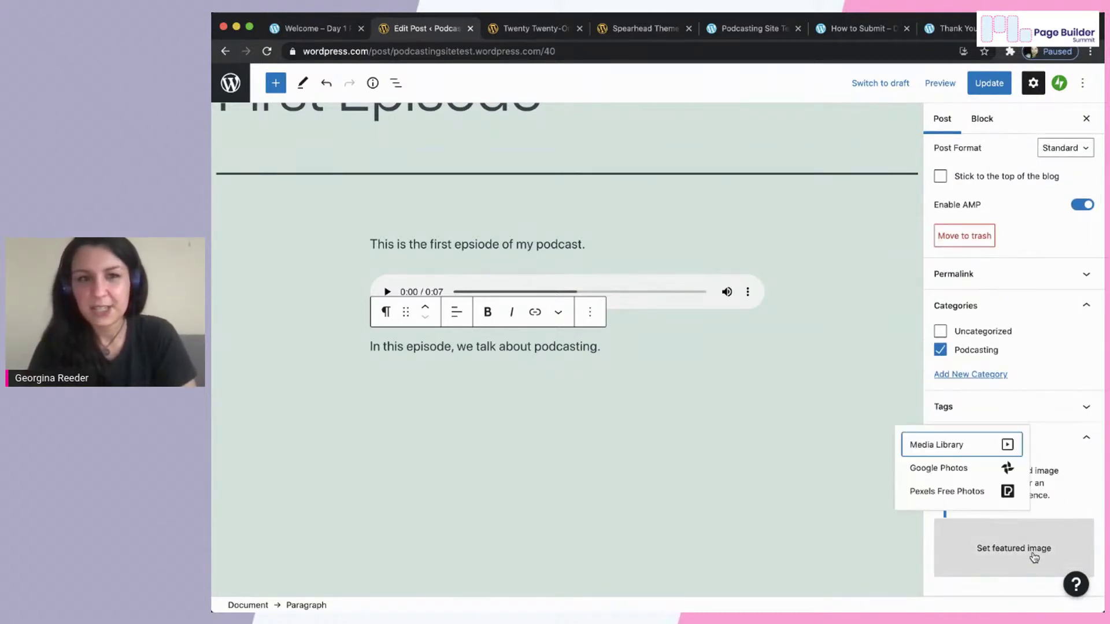
left_click(946, 446)
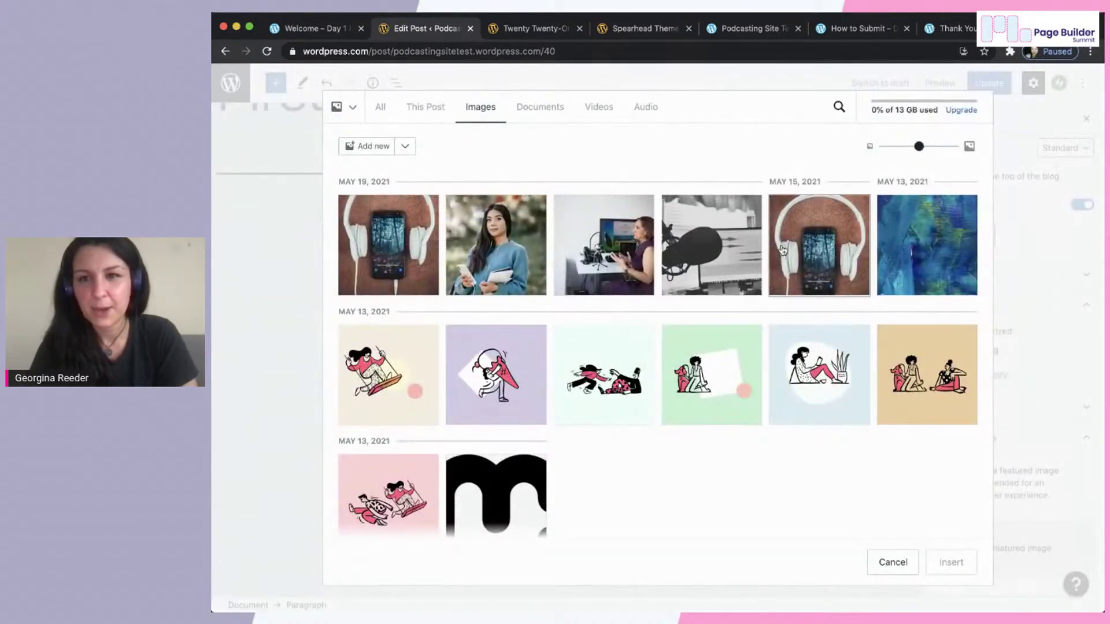
left_click(805, 289)
left_click(944, 566)
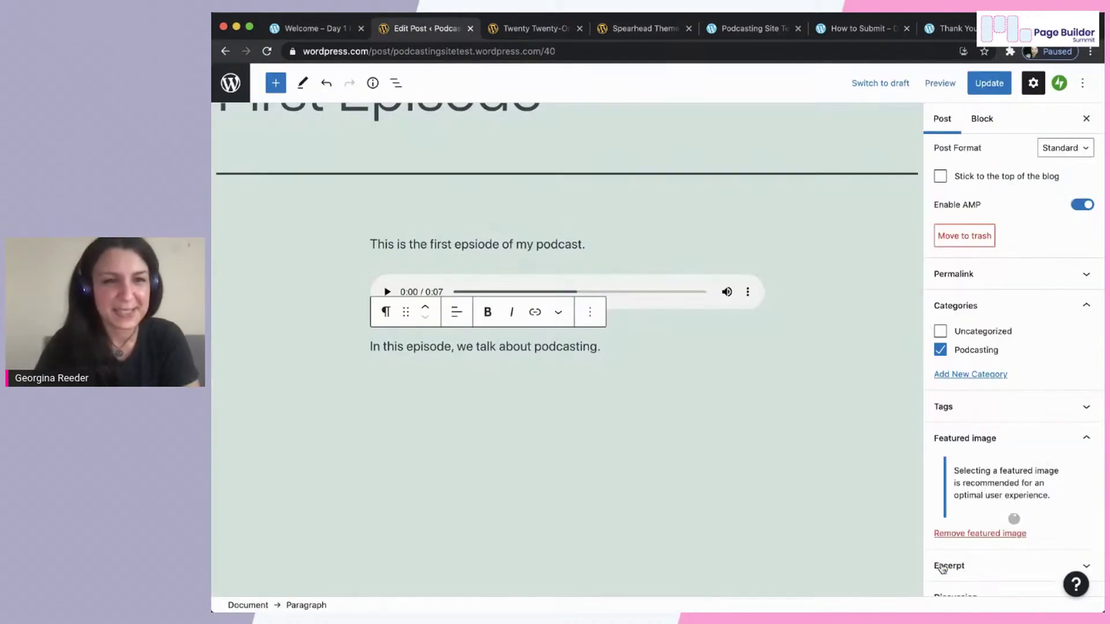
scroll(934, 537, "down", 3)
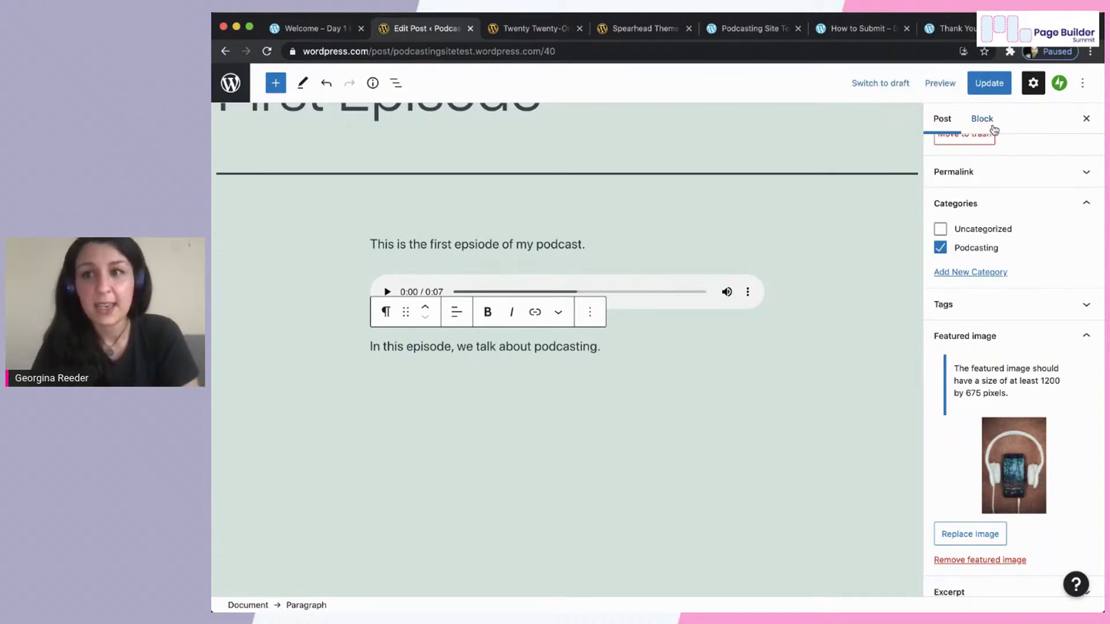
left_click(981, 84)
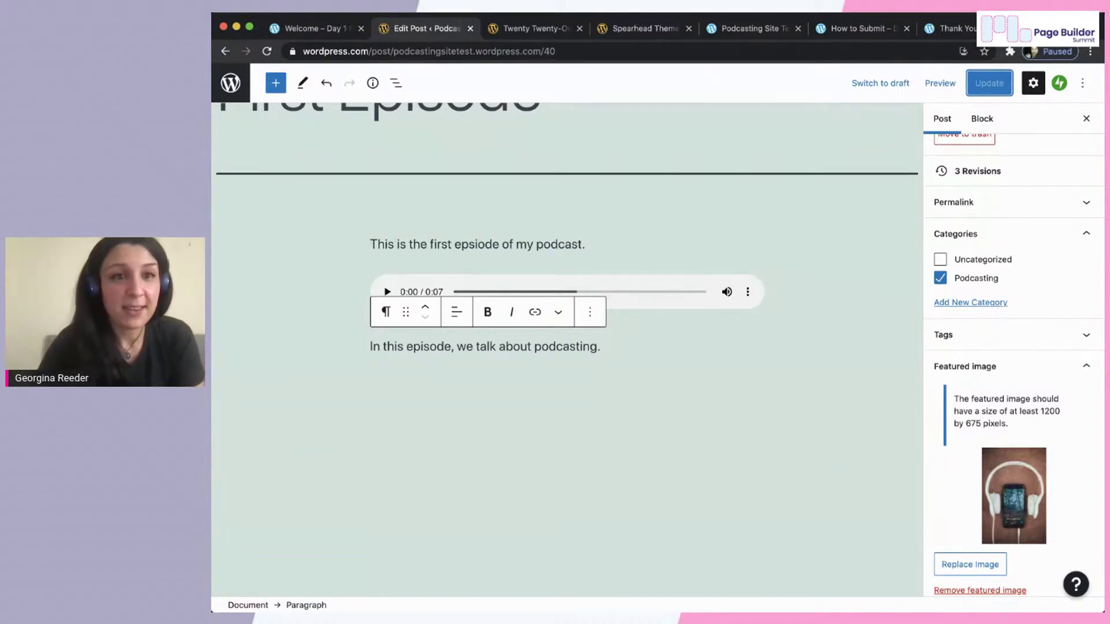
Leave the post editor and open the site's Home page for editing.
left_click(231, 87)
left_click(259, 123)
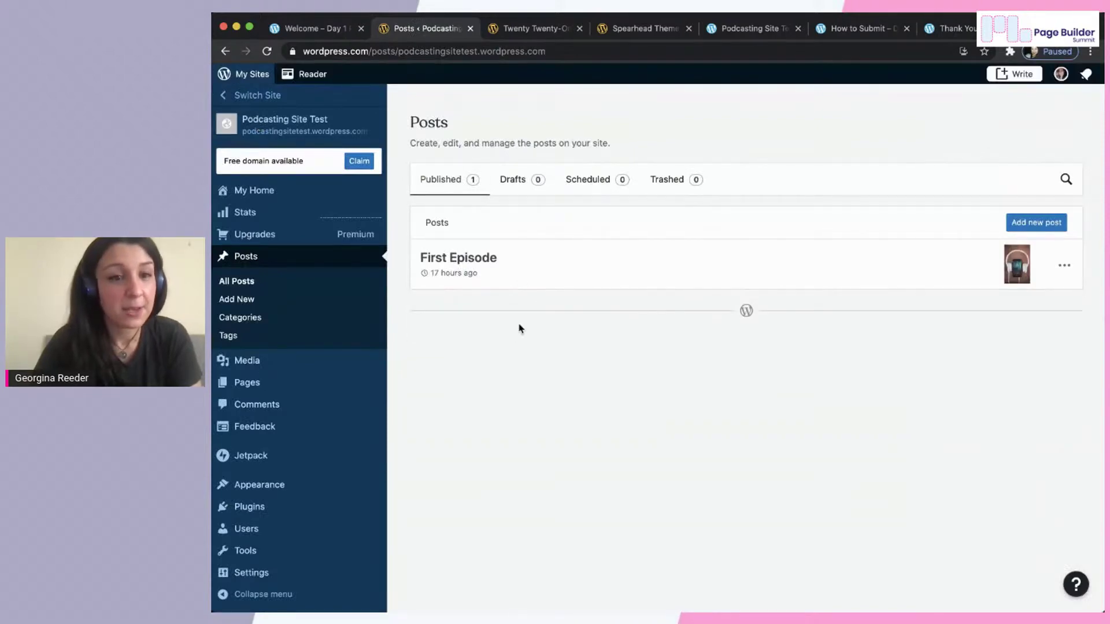
left_click(270, 384)
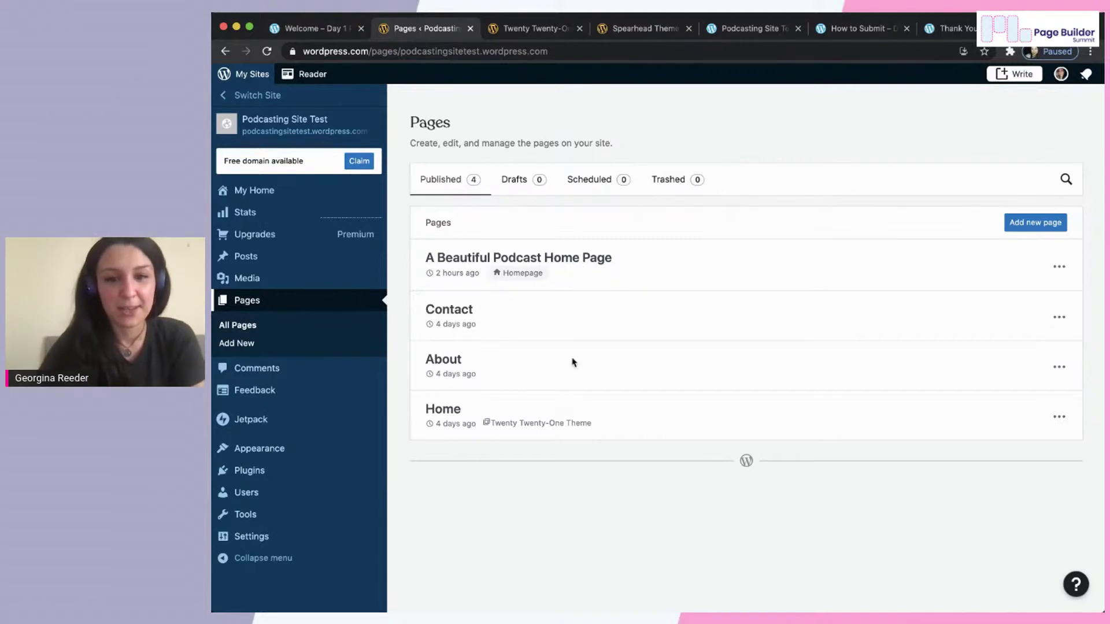
left_click(452, 411)
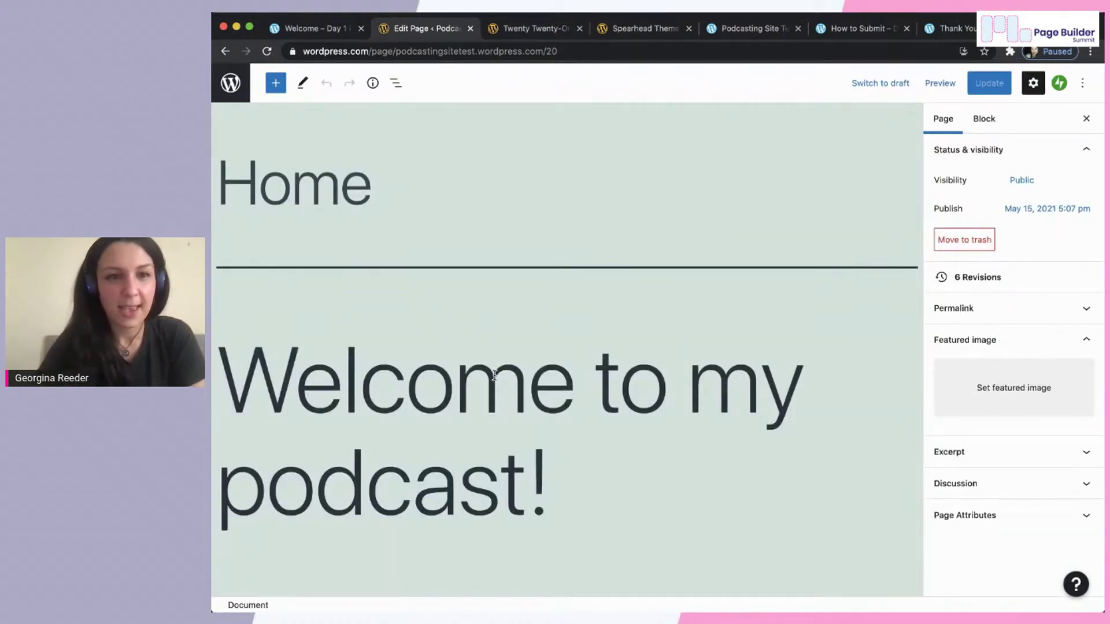
Insert an empty paragraph after the Home page's Podcast Player block and bring up the block choices for it.
scroll(495, 375, "down", 4)
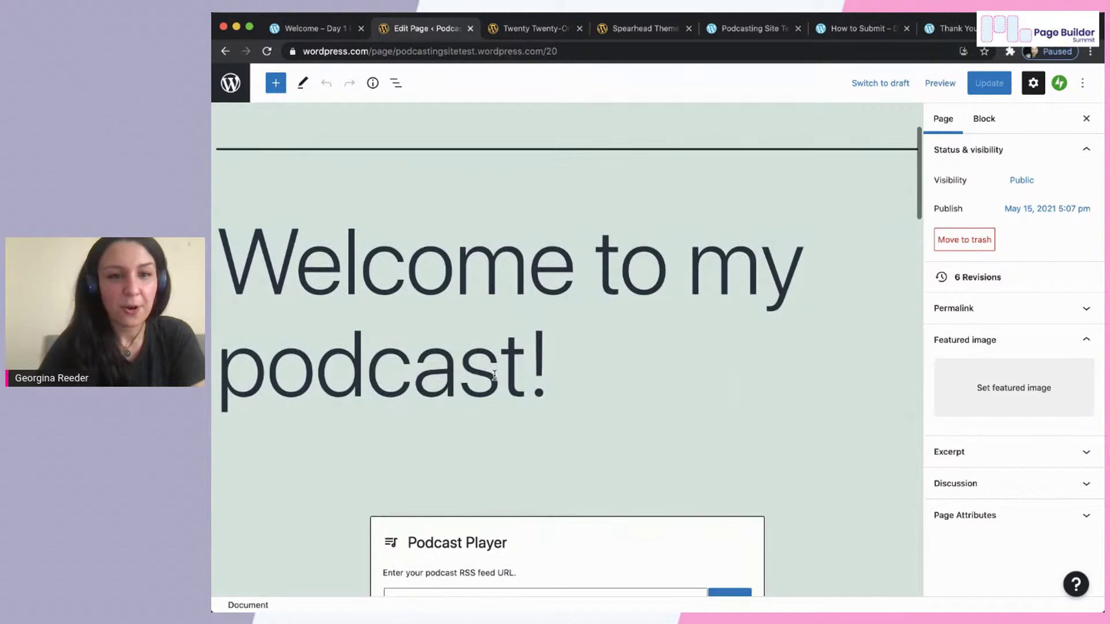
scroll(428, 288, "down", 2)
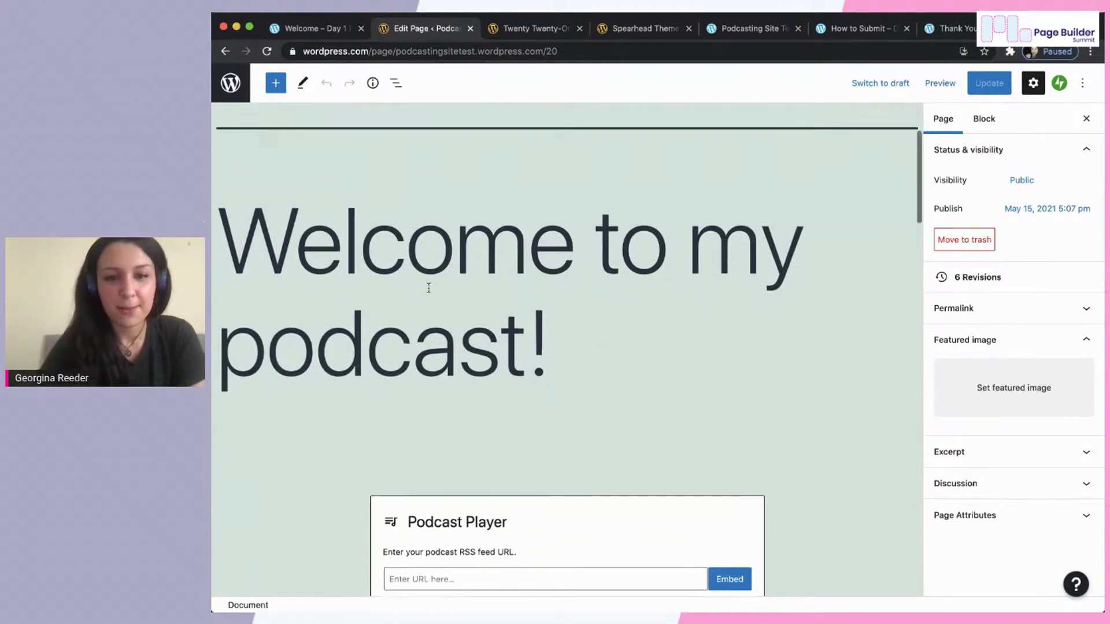
scroll(428, 288, "down", 5)
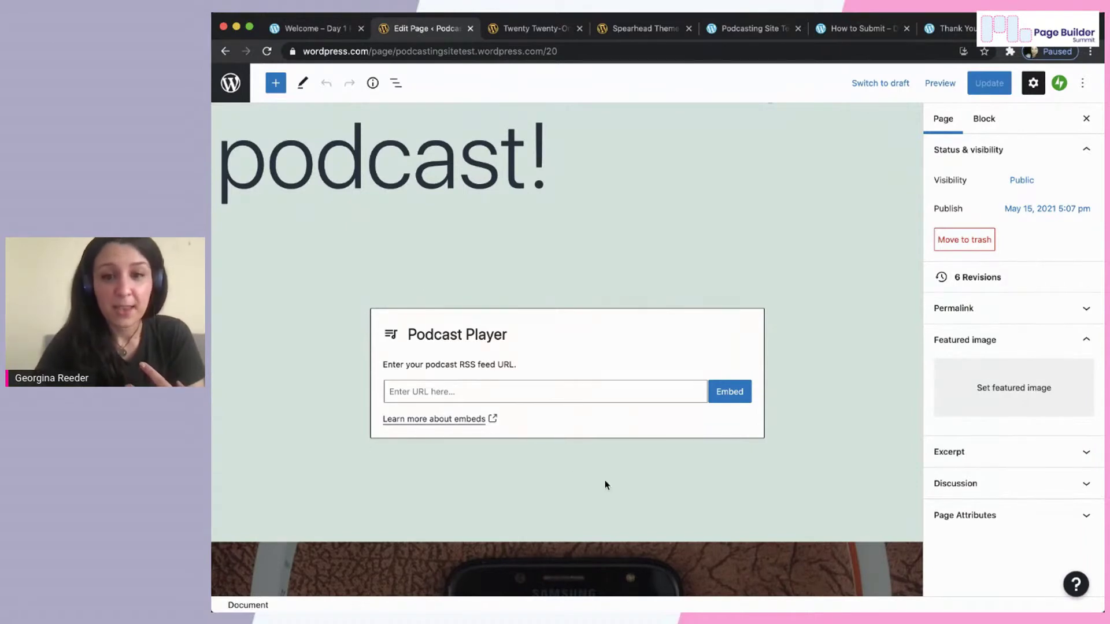
left_click(603, 347)
left_click(458, 289)
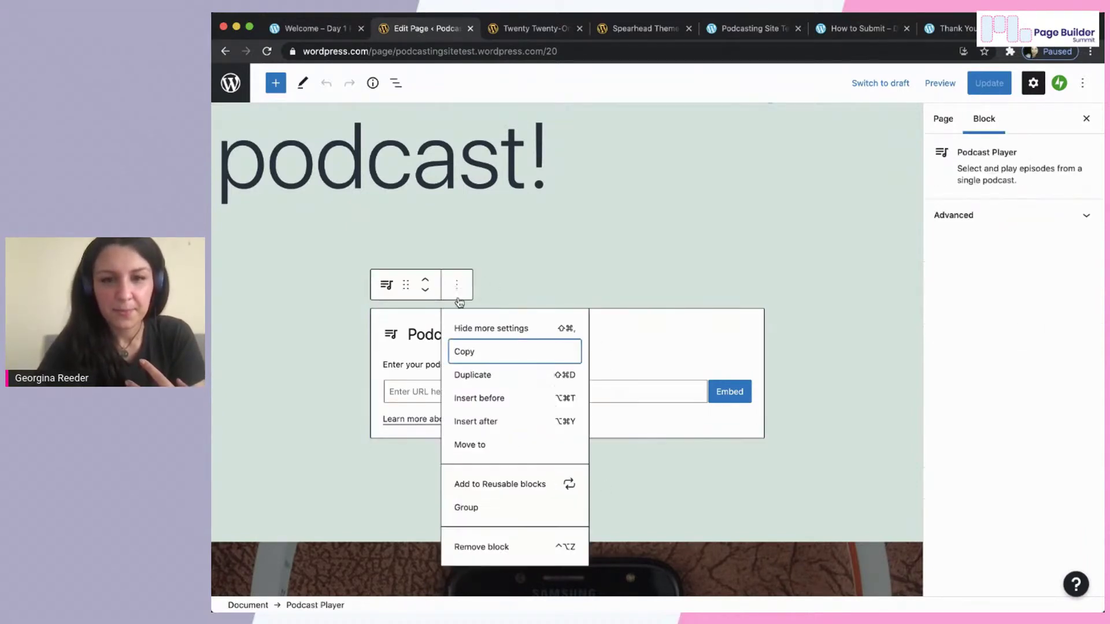
left_click(487, 423)
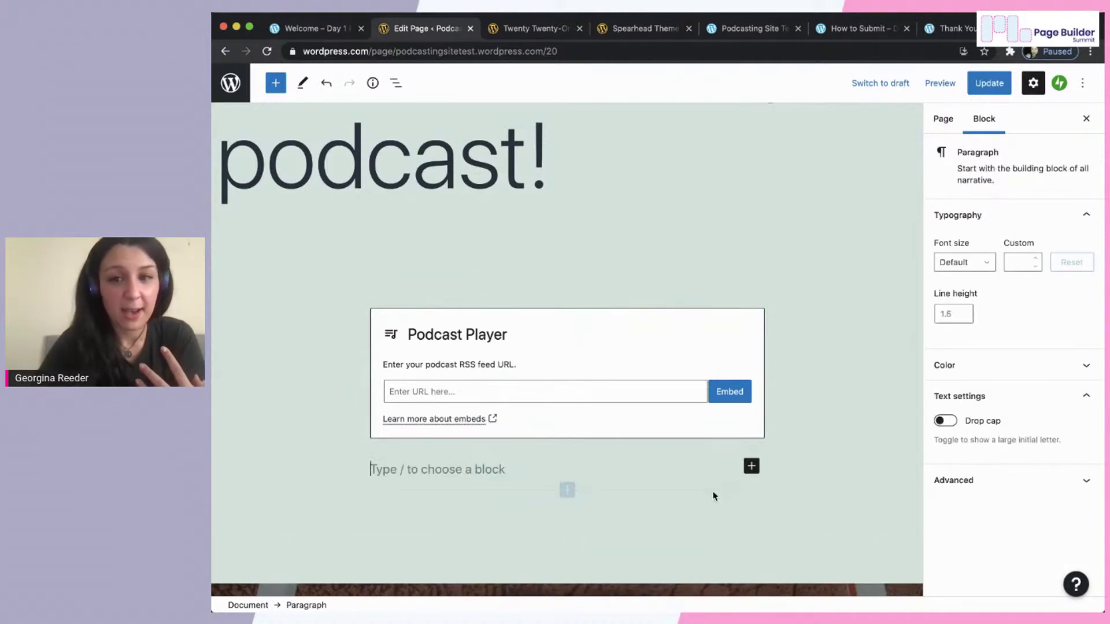
left_click(752, 467)
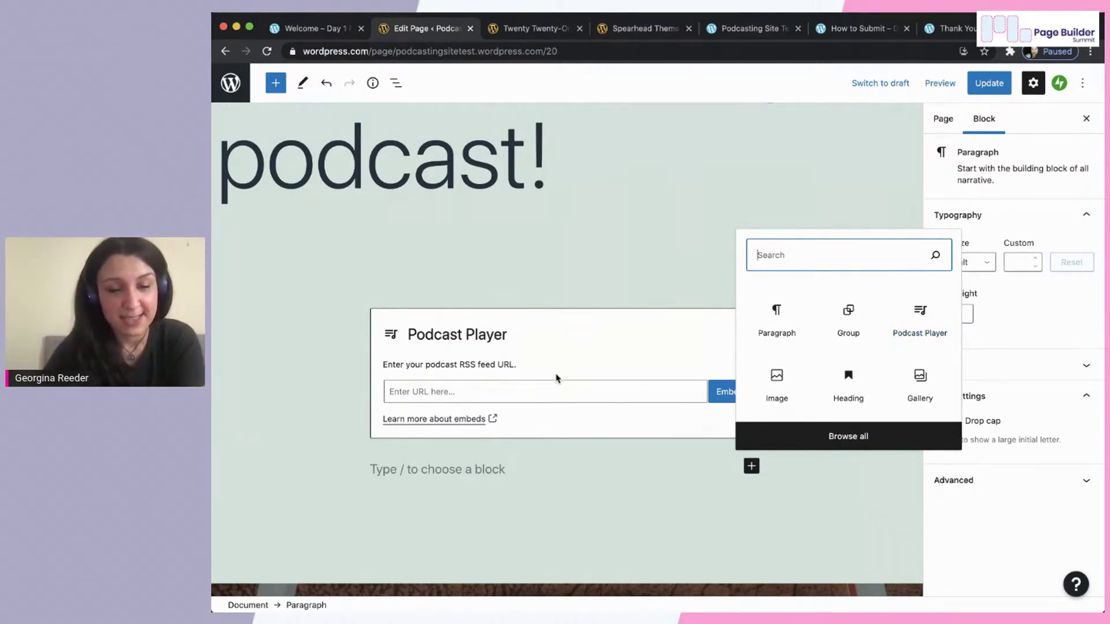
left_click(577, 419)
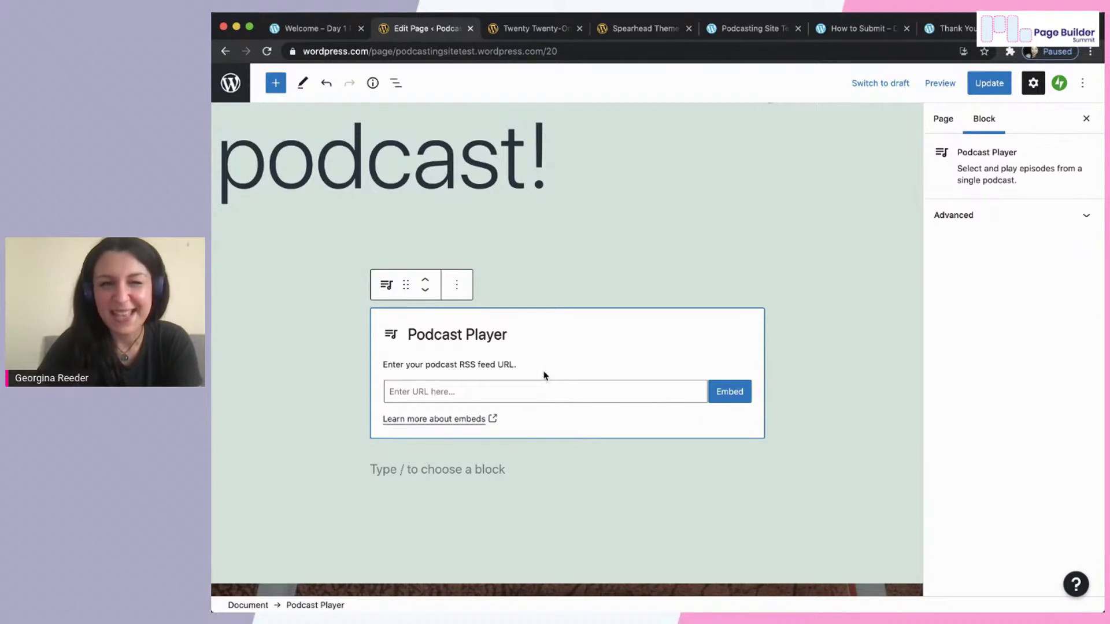
left_click(535, 393)
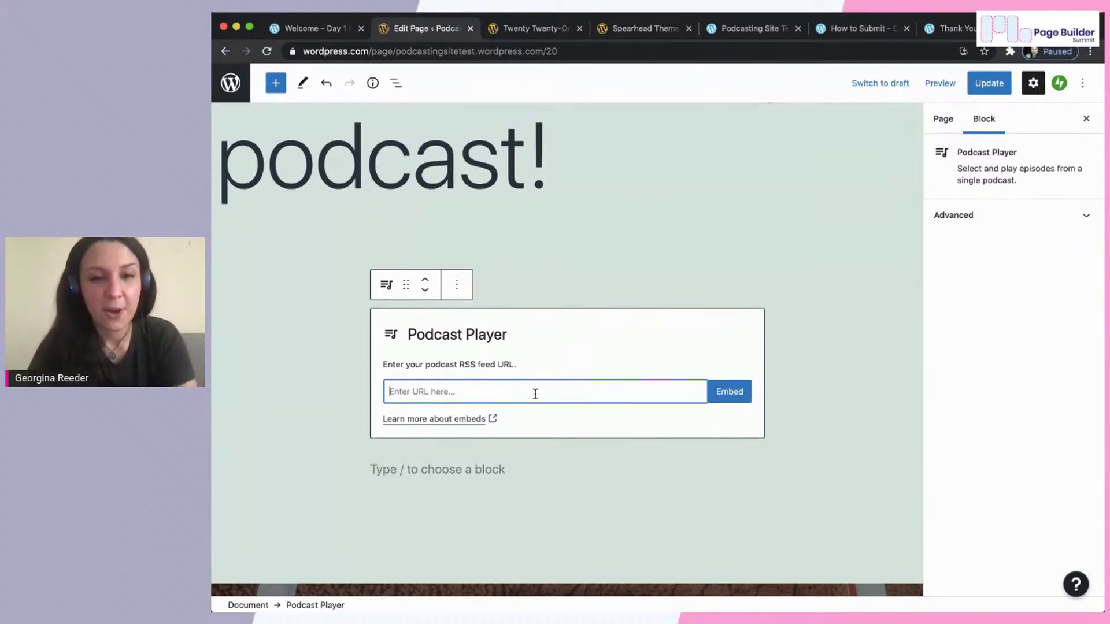
type("https://podcastingsitetest.wordpress.com/category/podcasting/feed/")
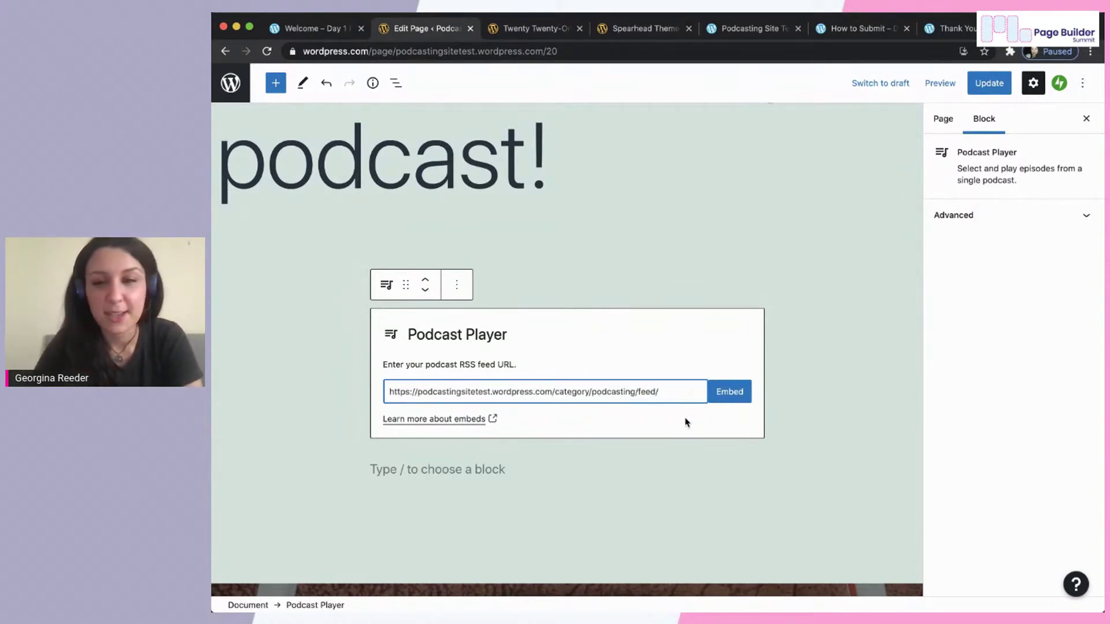
left_click(715, 396)
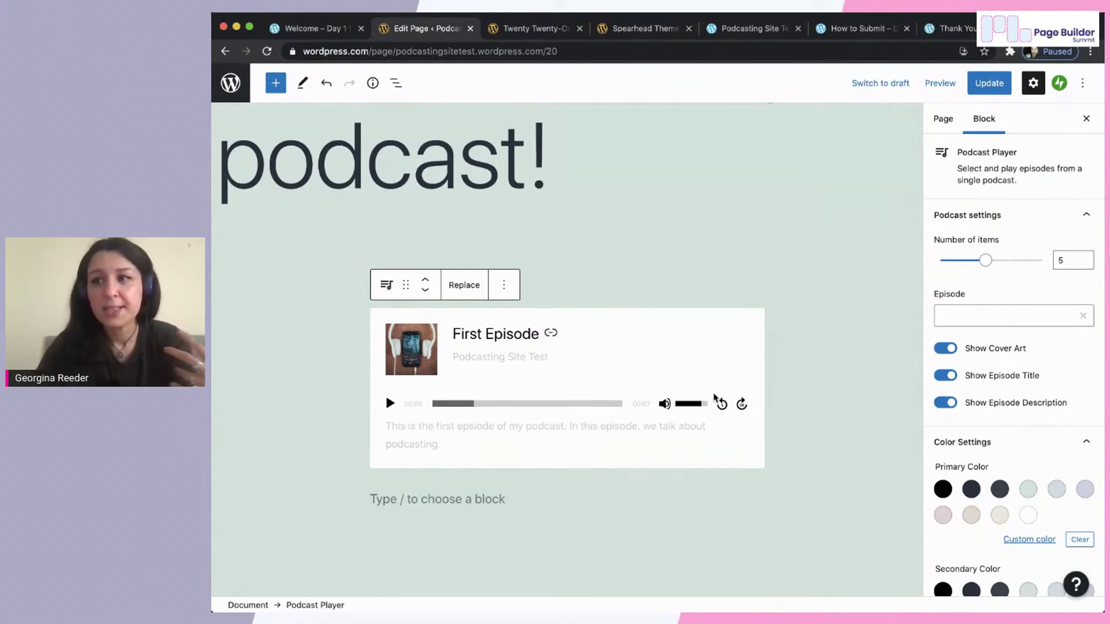
Insert the Episode 2 MP3 from the media library into the Audio block inside the "Episode 1: My Awesome Podcast" cover.
scroll(605, 424, "down", 5)
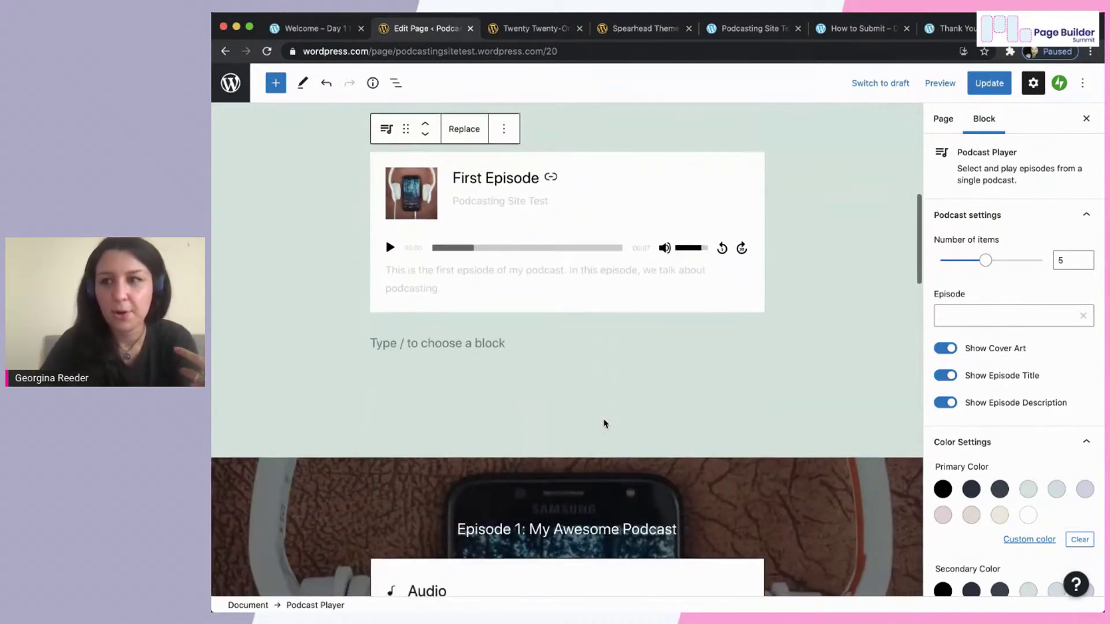
scroll(605, 424, "up", 1)
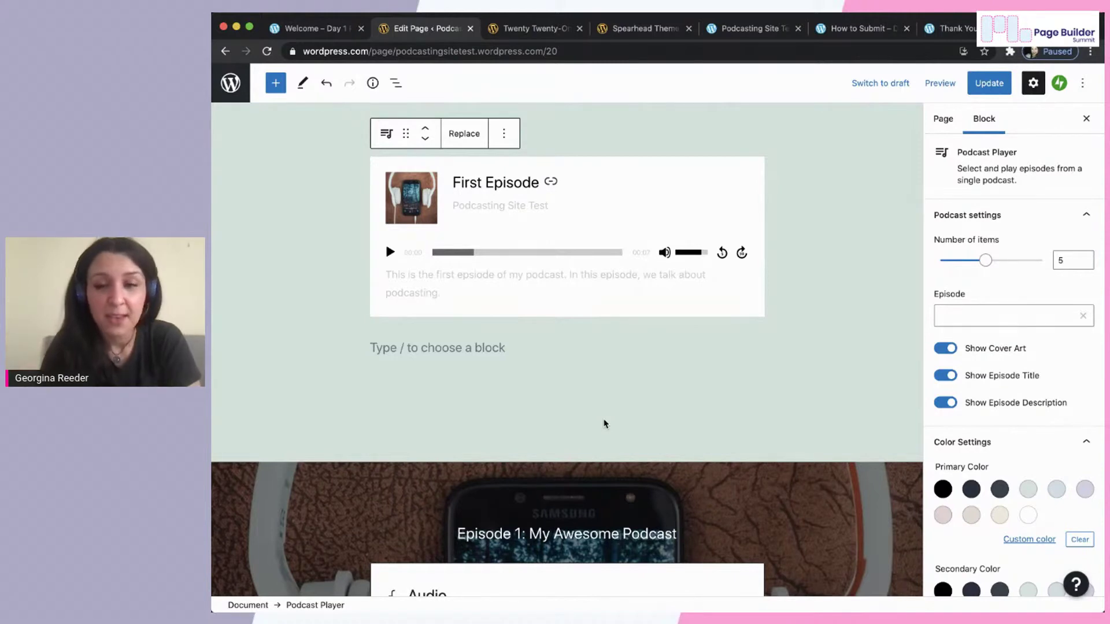
scroll(605, 424, "down", 3)
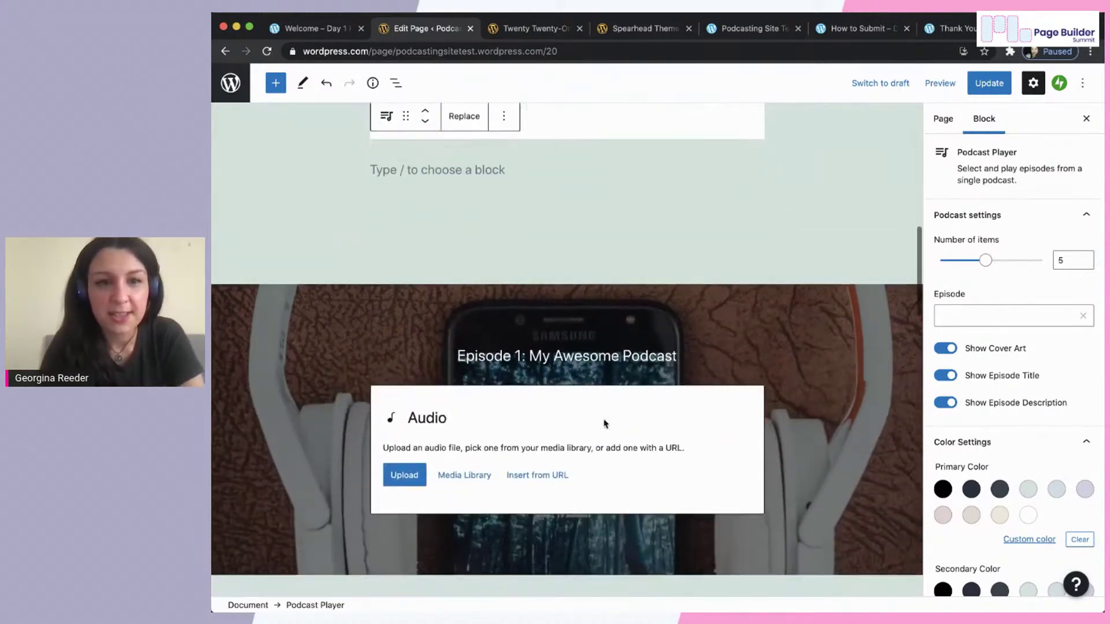
scroll(605, 423, "down", 1)
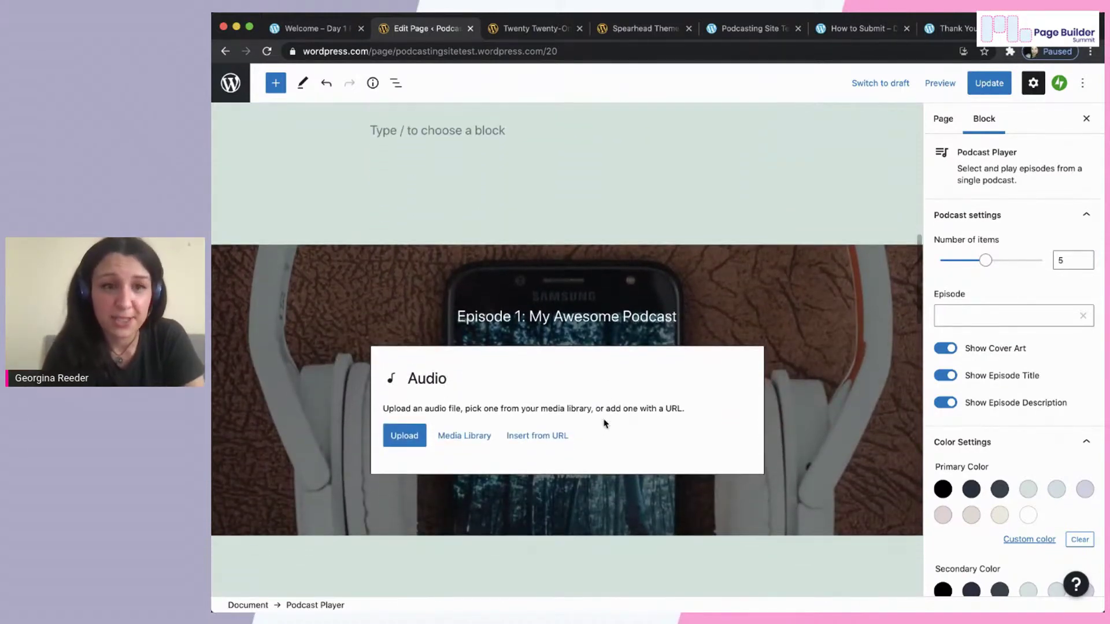
left_click(825, 306)
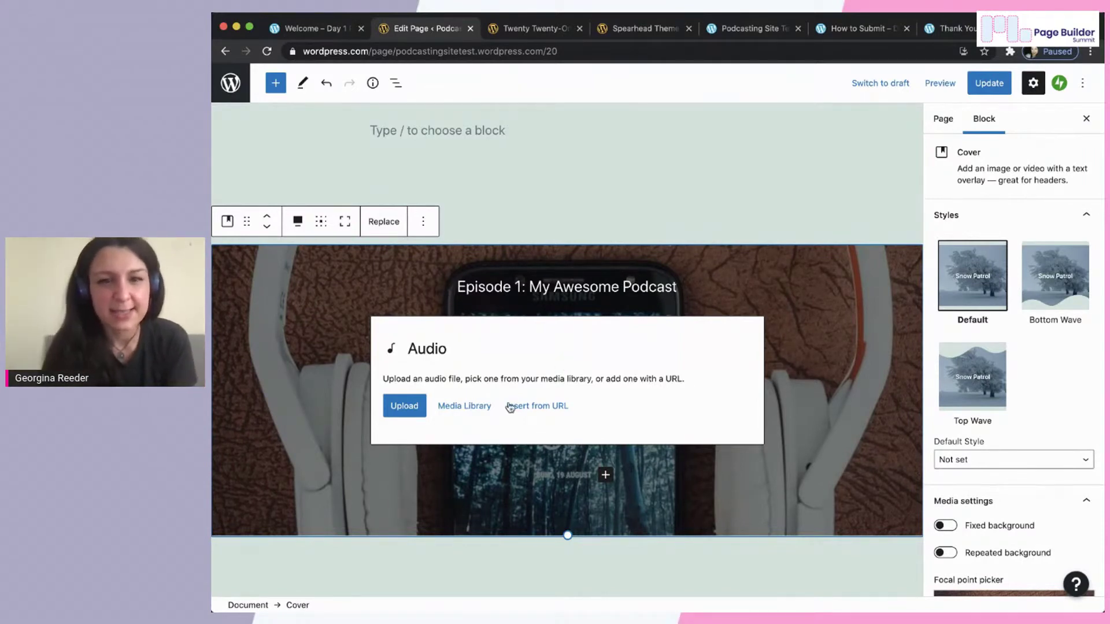
left_click(464, 406)
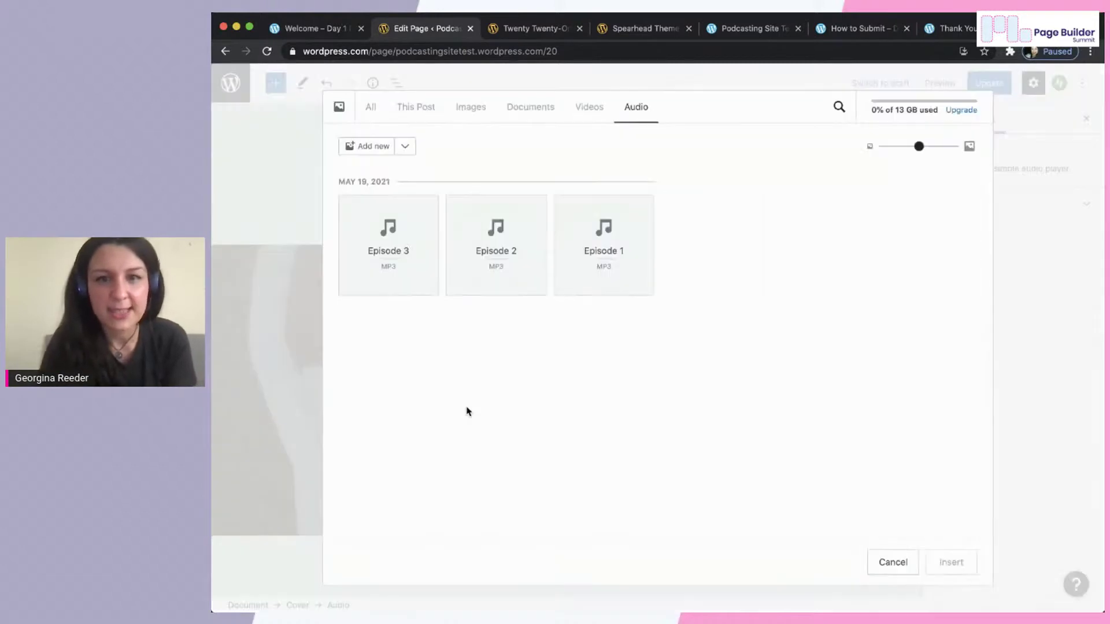
left_click(506, 287)
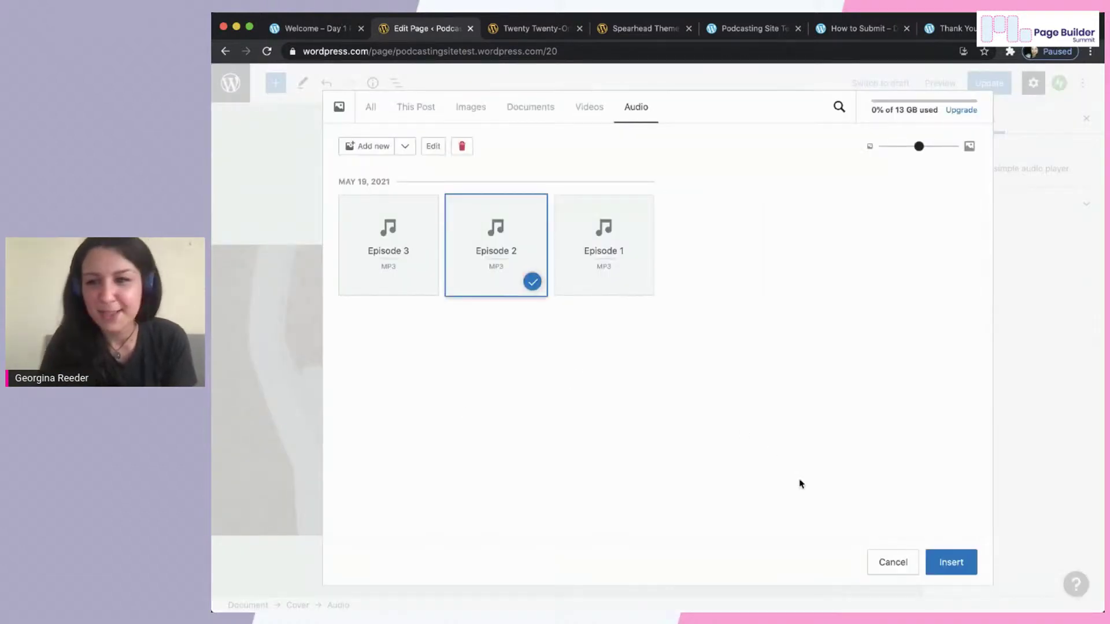
left_click(936, 560)
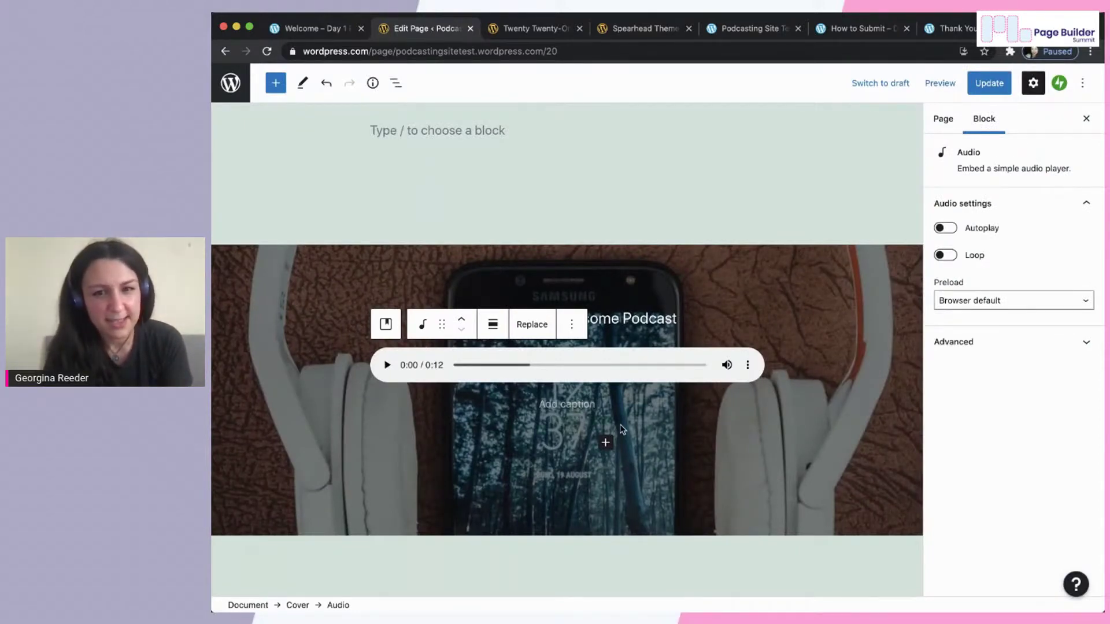
left_click(609, 444)
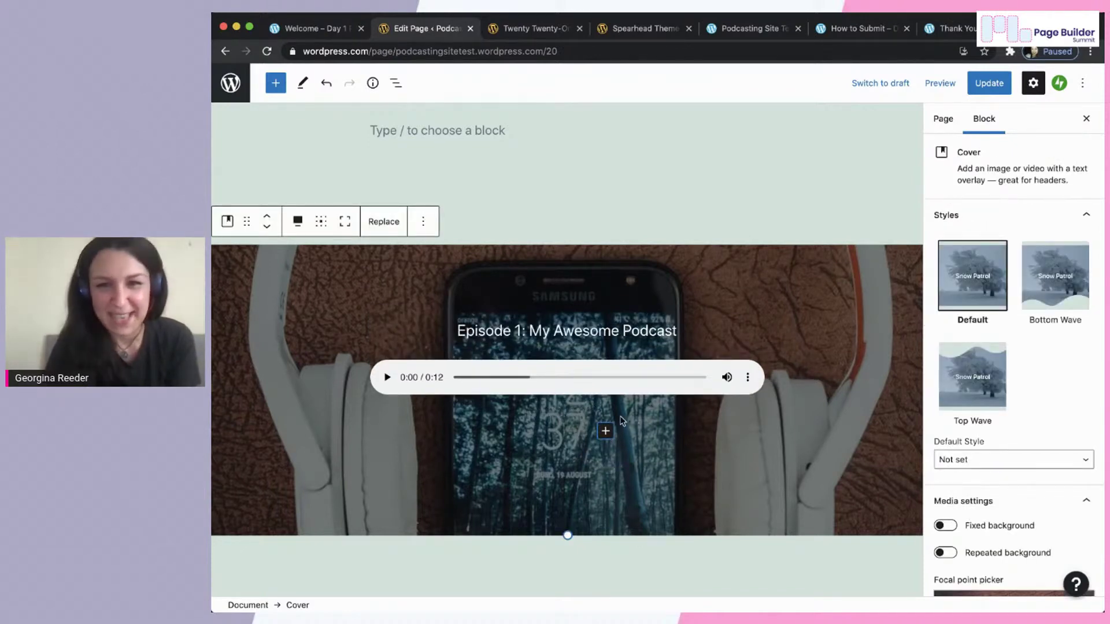
left_click(605, 431)
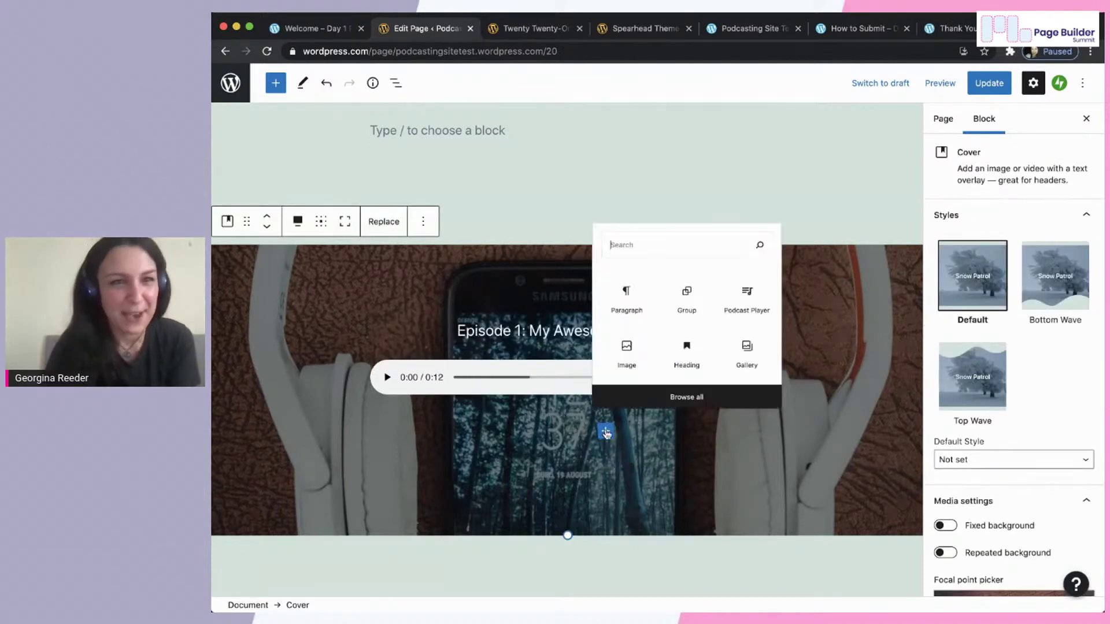
left_click(770, 294)
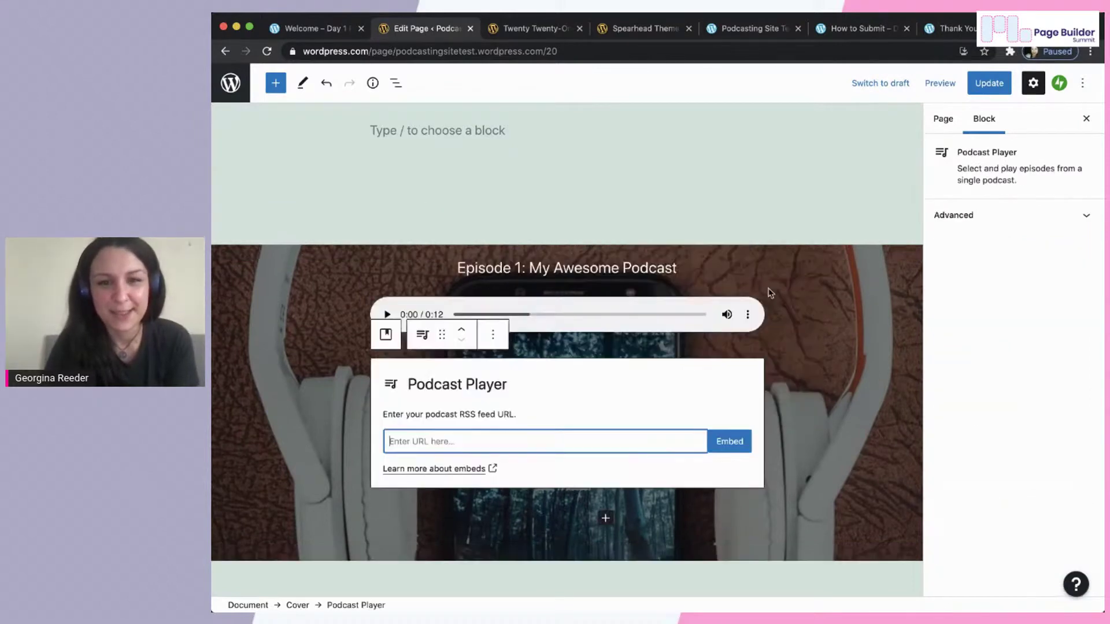
type("https://podcastingsitetest.wordpress.com/category/podcasting/feed/")
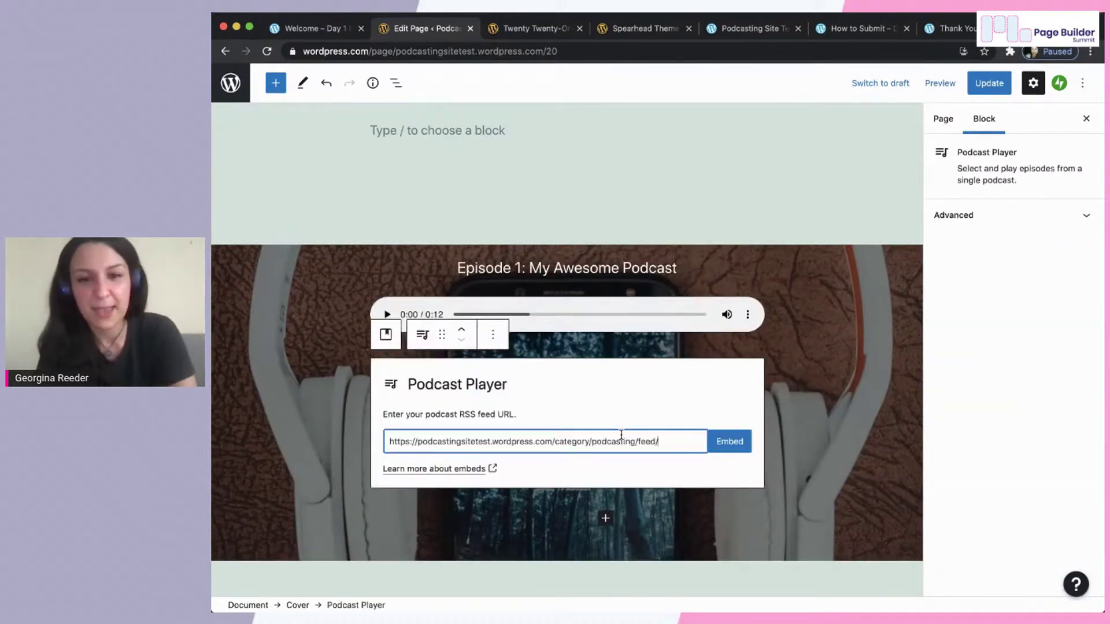
left_click(720, 448)
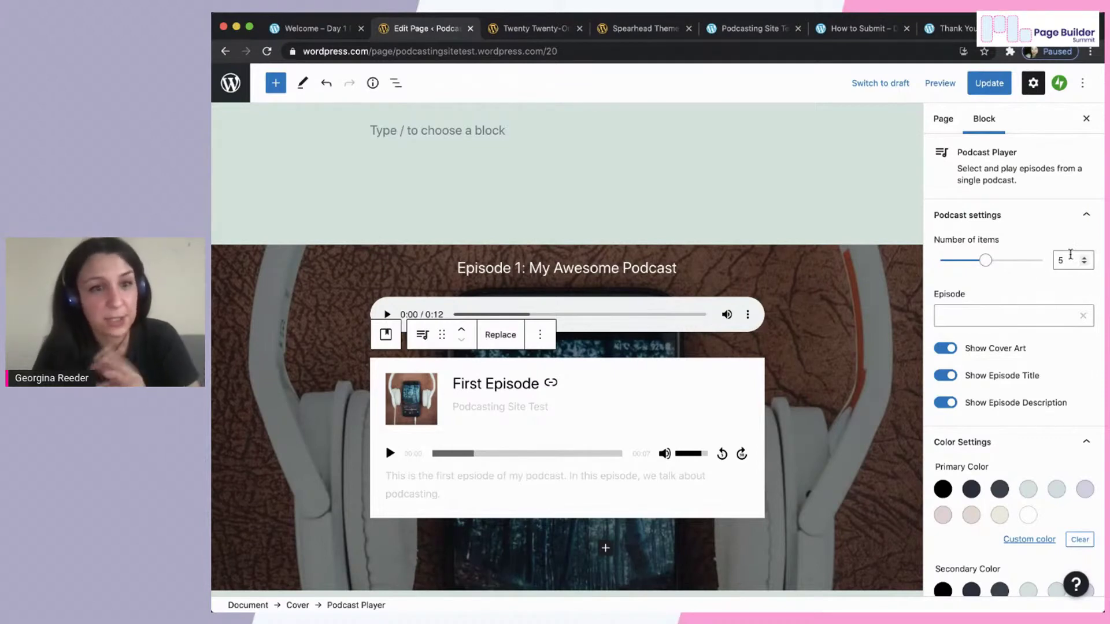
scroll(1083, 324, "down", 2)
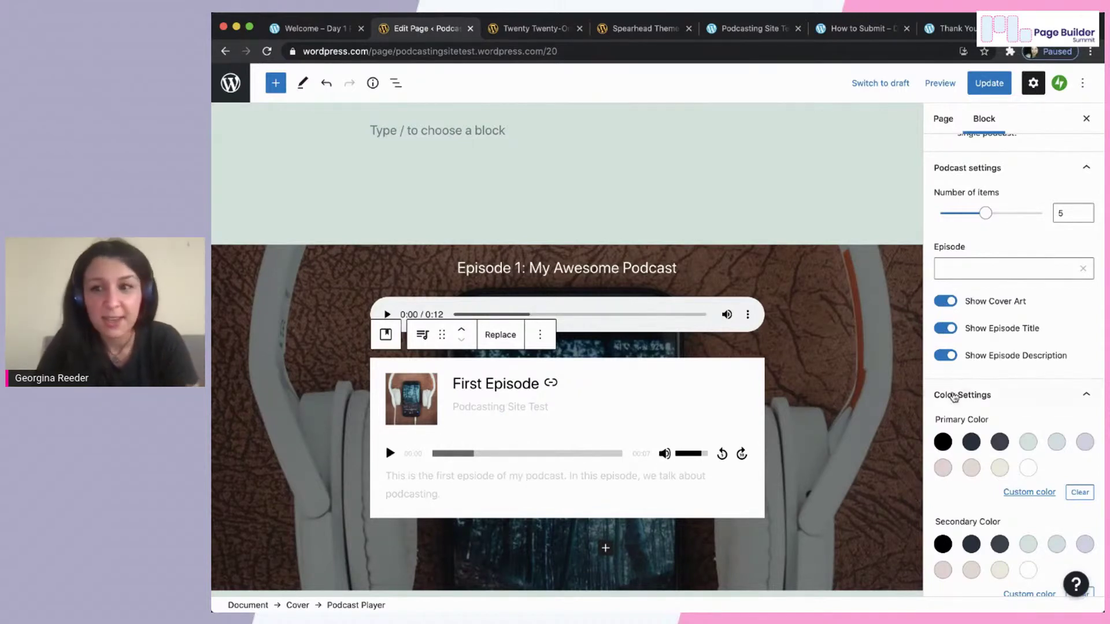
scroll(972, 435, "down", 5)
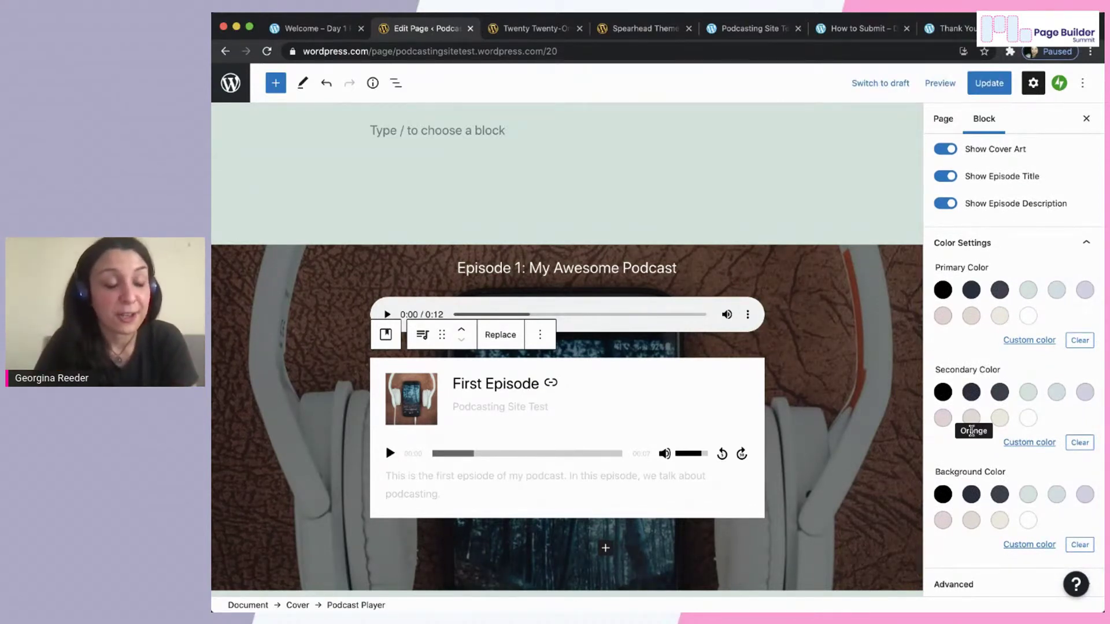
Insert an empty paragraph after the "Previous episode" cover on the Home page and place the cursor in it.
scroll(893, 314, "down", 2)
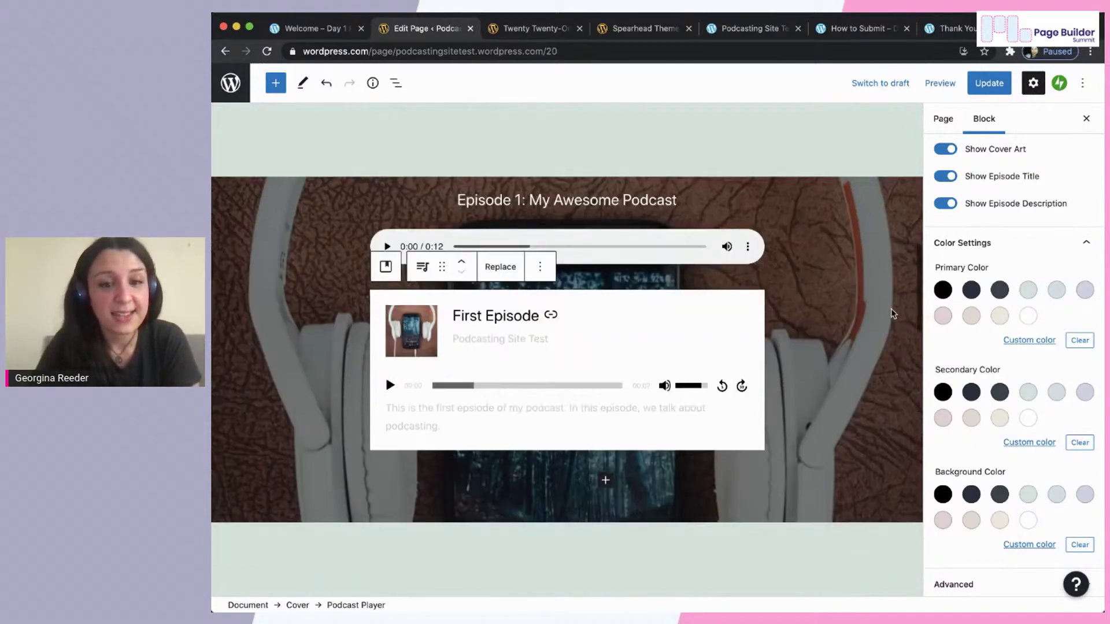
scroll(893, 314, "down", 5)
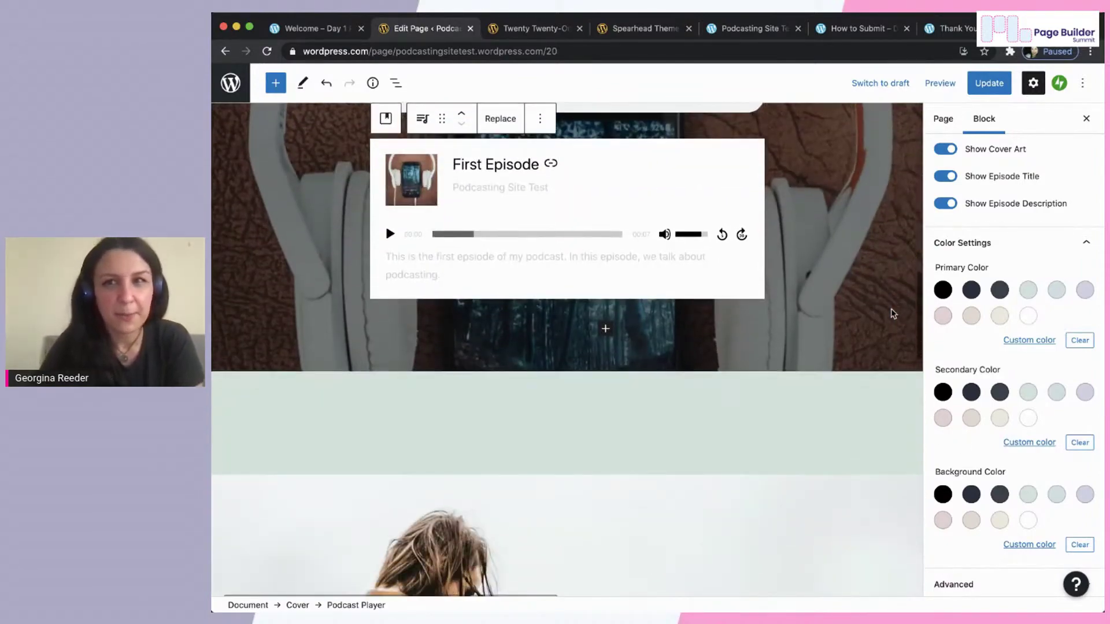
scroll(893, 314, "down", 9)
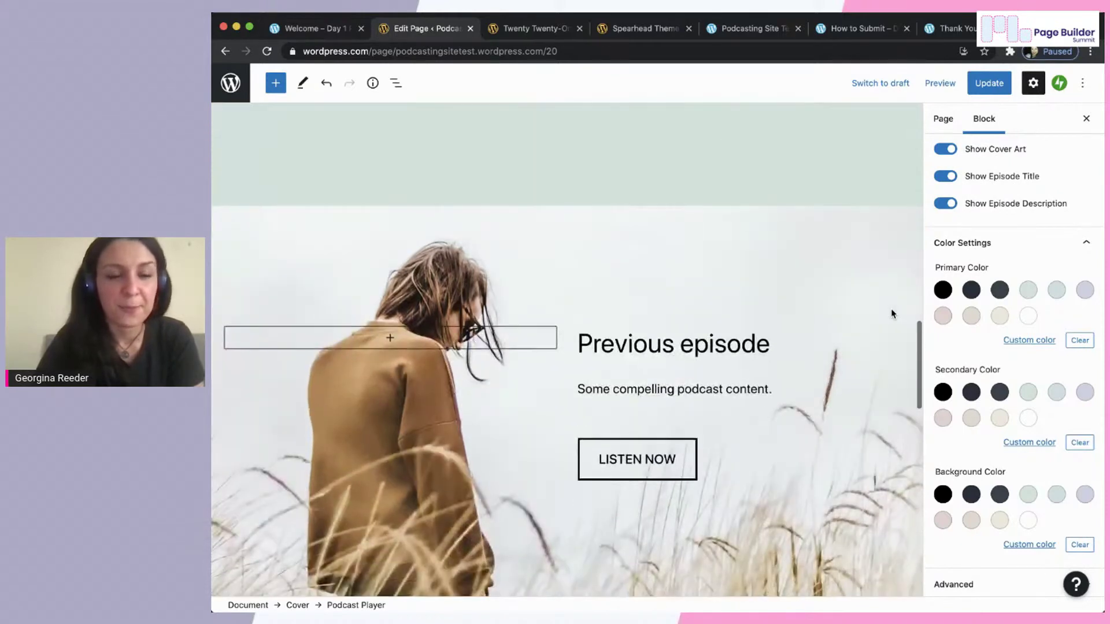
scroll(891, 314, "down", 2)
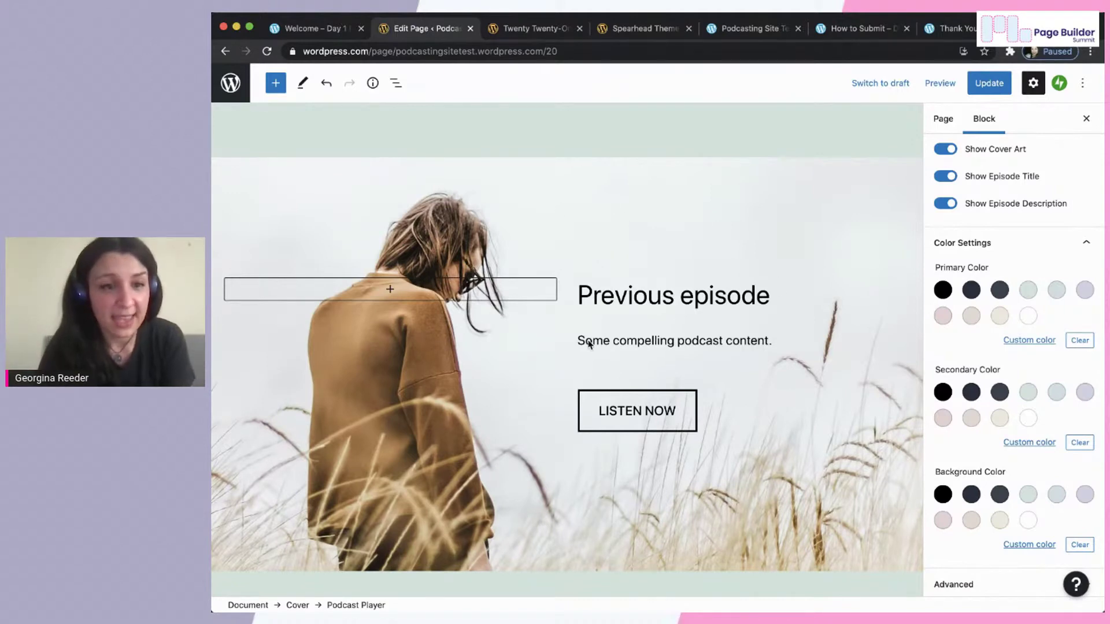
scroll(696, 397, "down", 2)
scroll(695, 396, "down", 3)
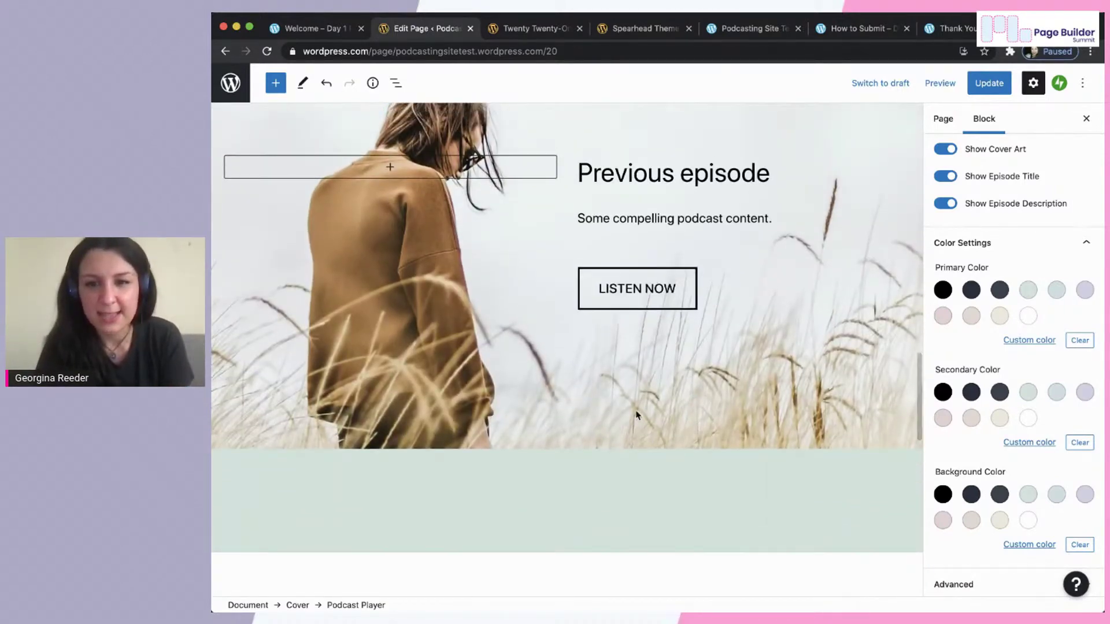
left_click(636, 415)
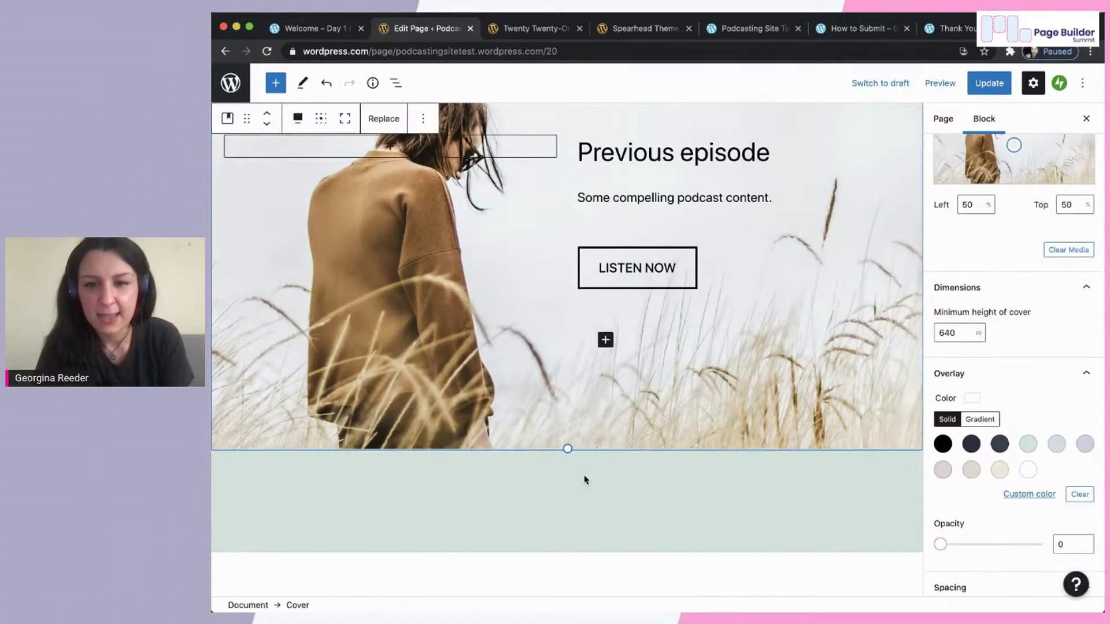
left_click(422, 118)
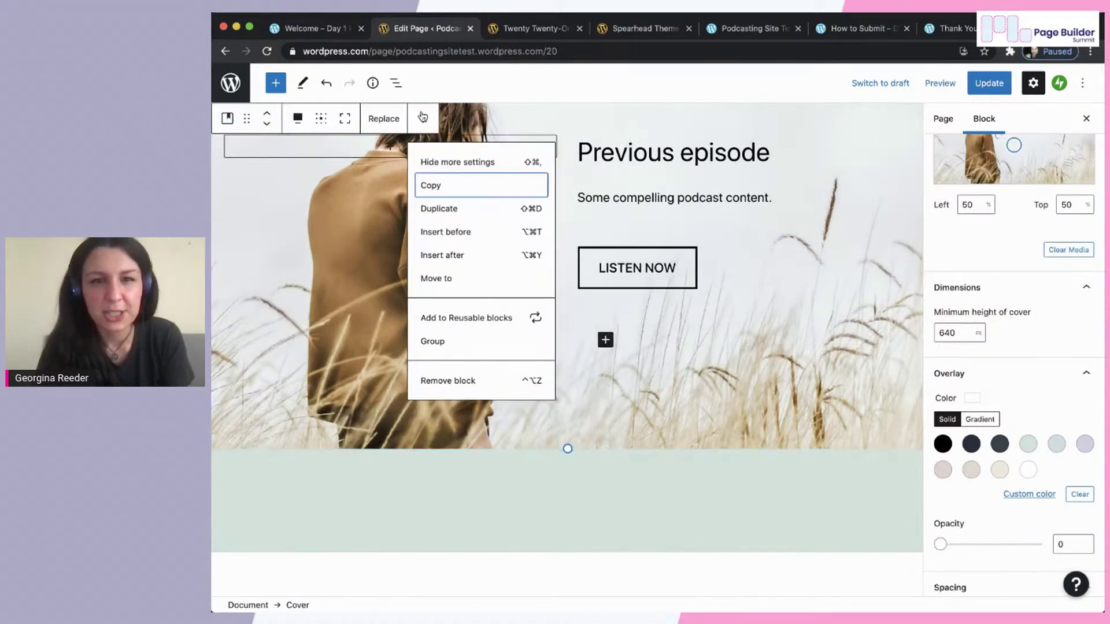
left_click(457, 255)
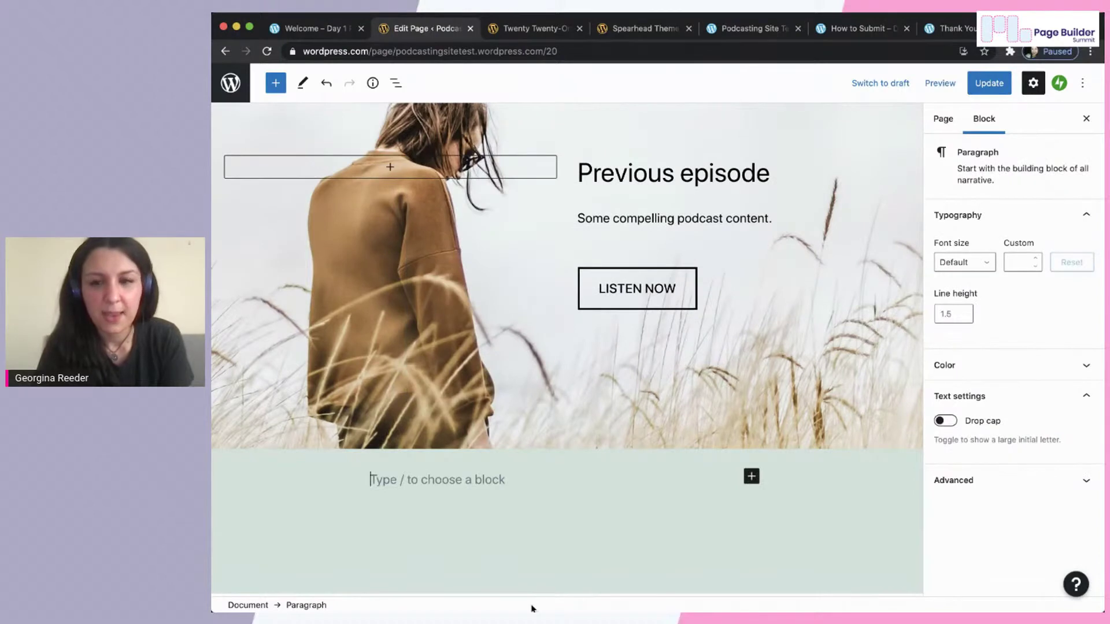
left_click(752, 477)
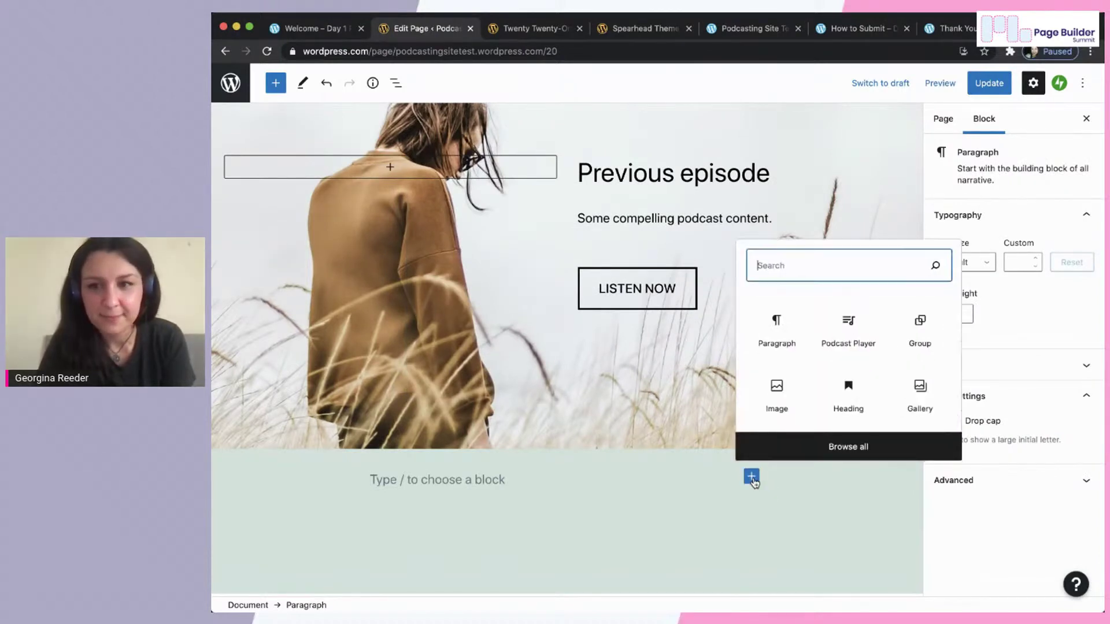
left_click(797, 500)
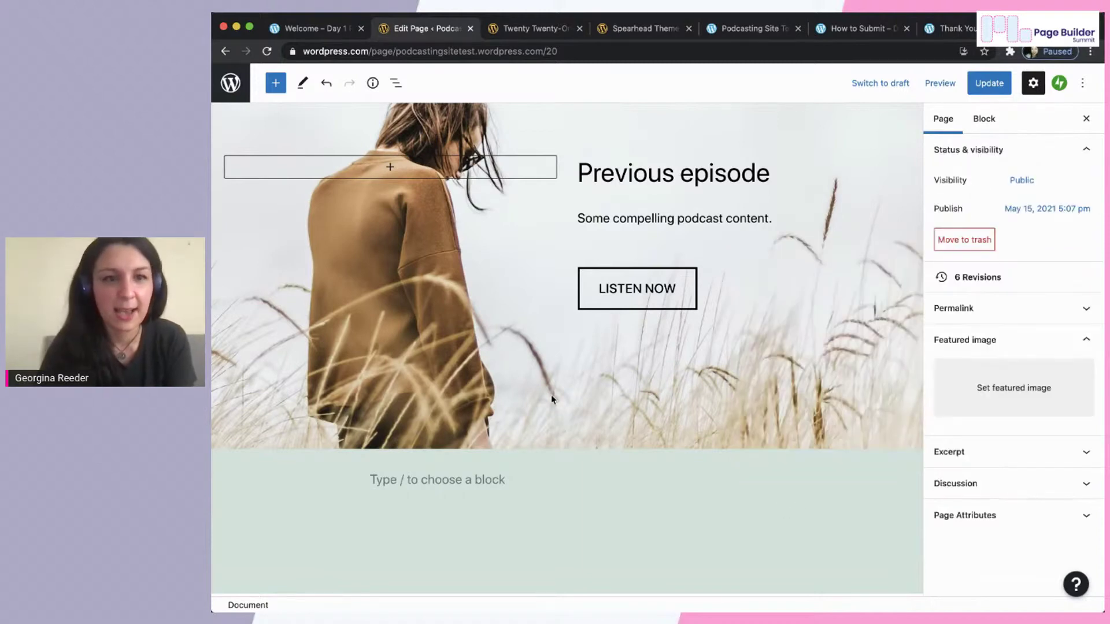
left_click(483, 481)
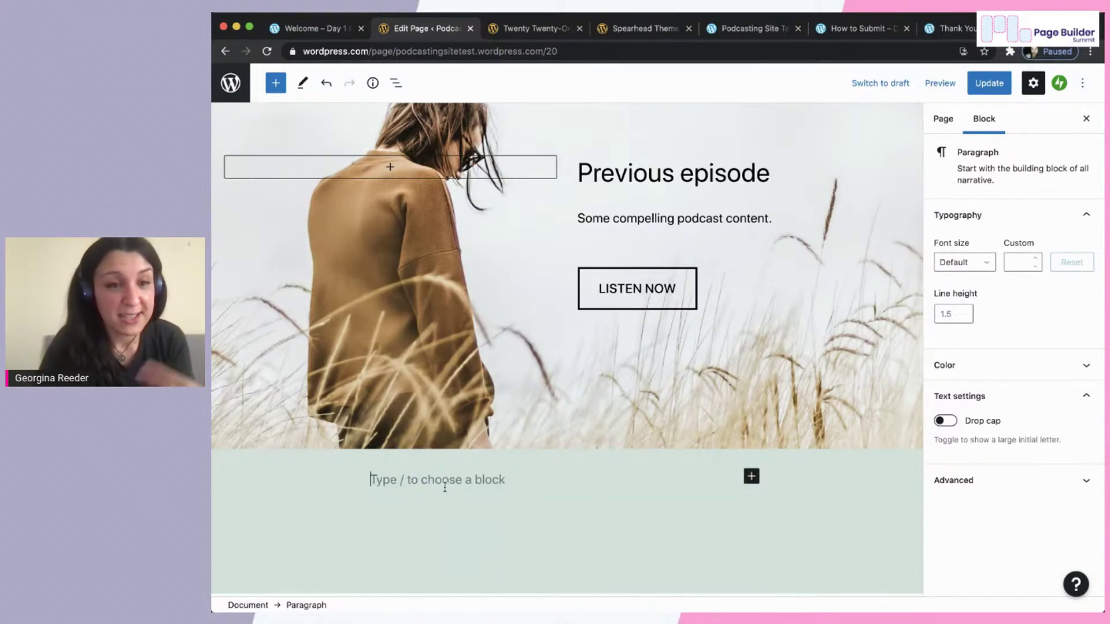
Browse the text, media and design blocks in the block library, and examine the Featured block patterns.
left_click(276, 84)
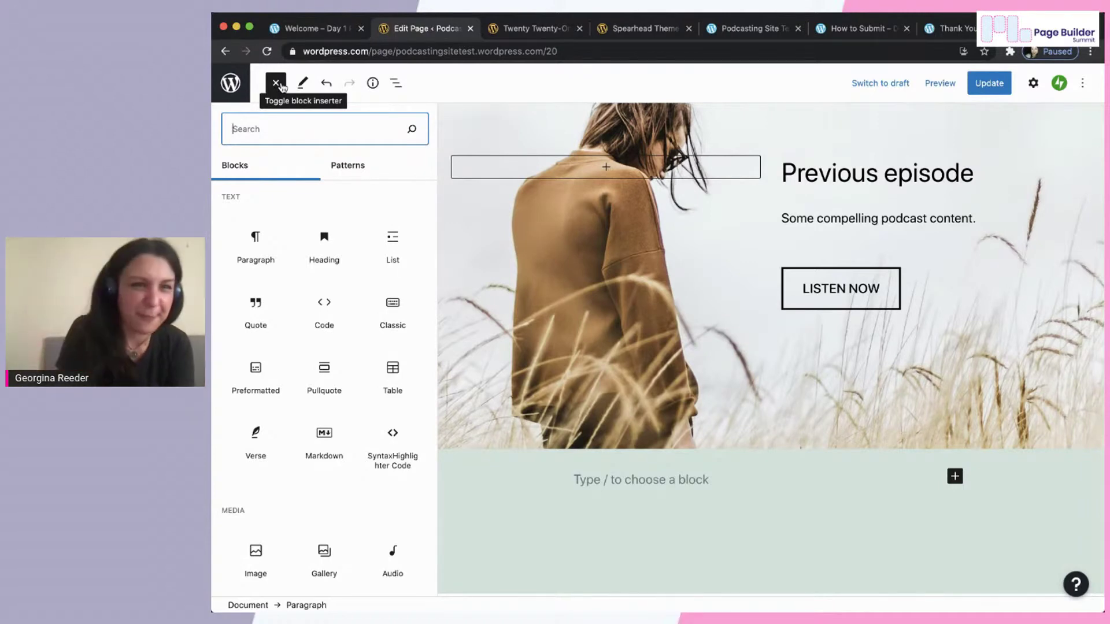
mouse_move(332, 237)
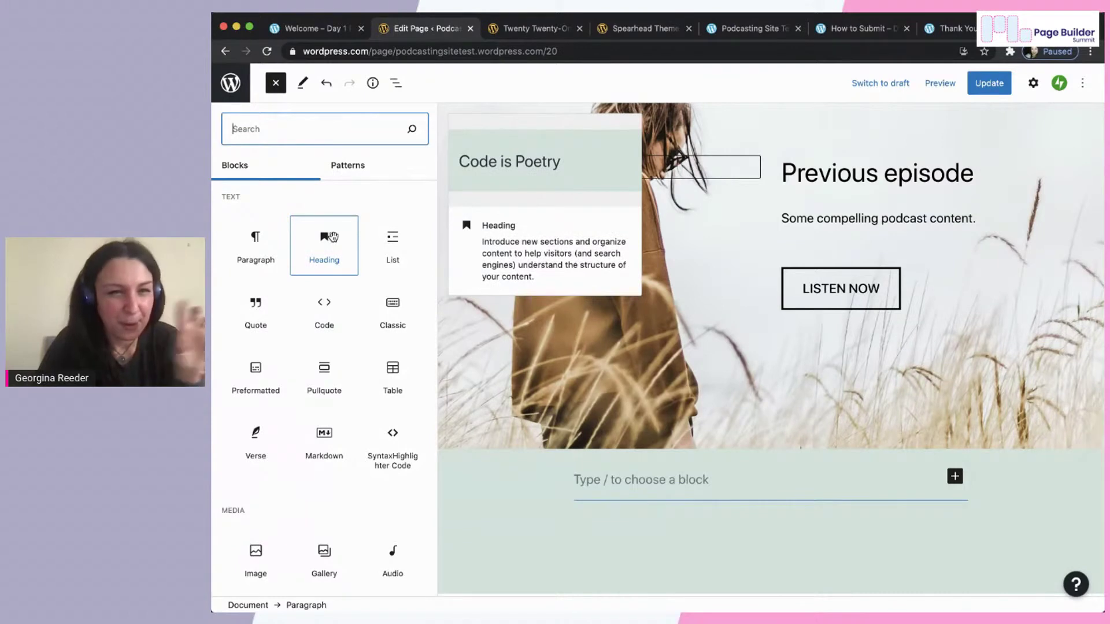
scroll(345, 276, "down", 5)
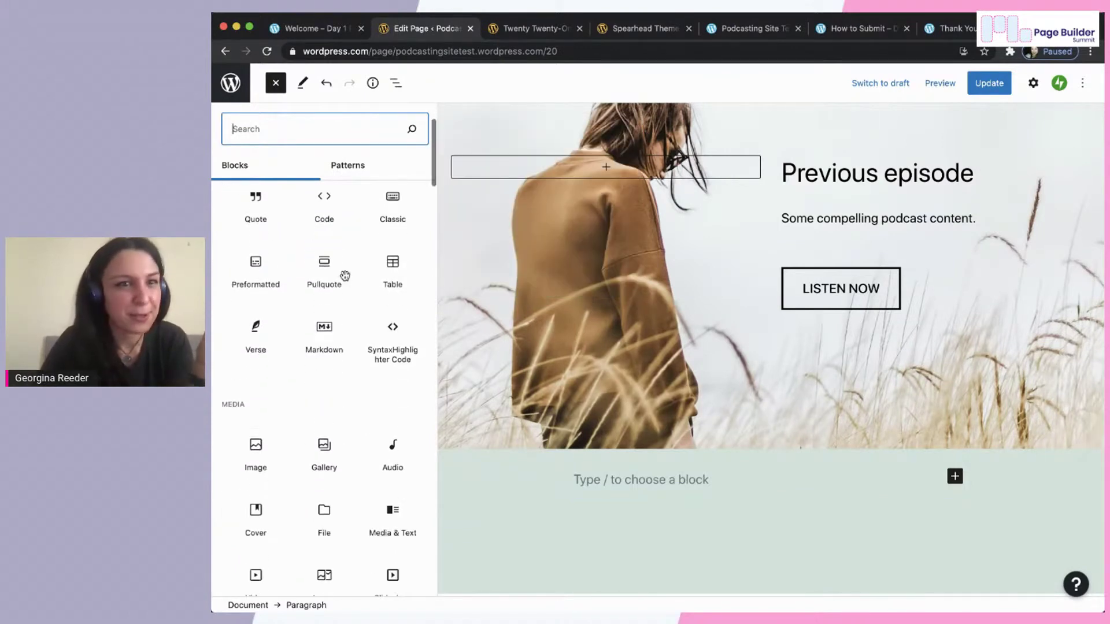
scroll(345, 276, "down", 12)
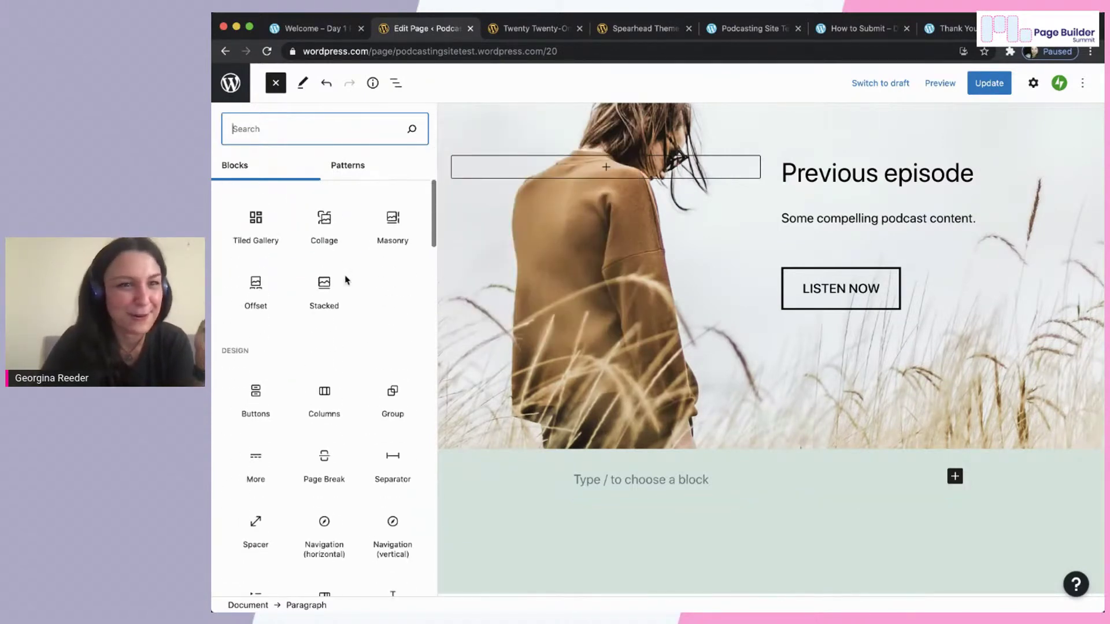
scroll(345, 280, "up", 15)
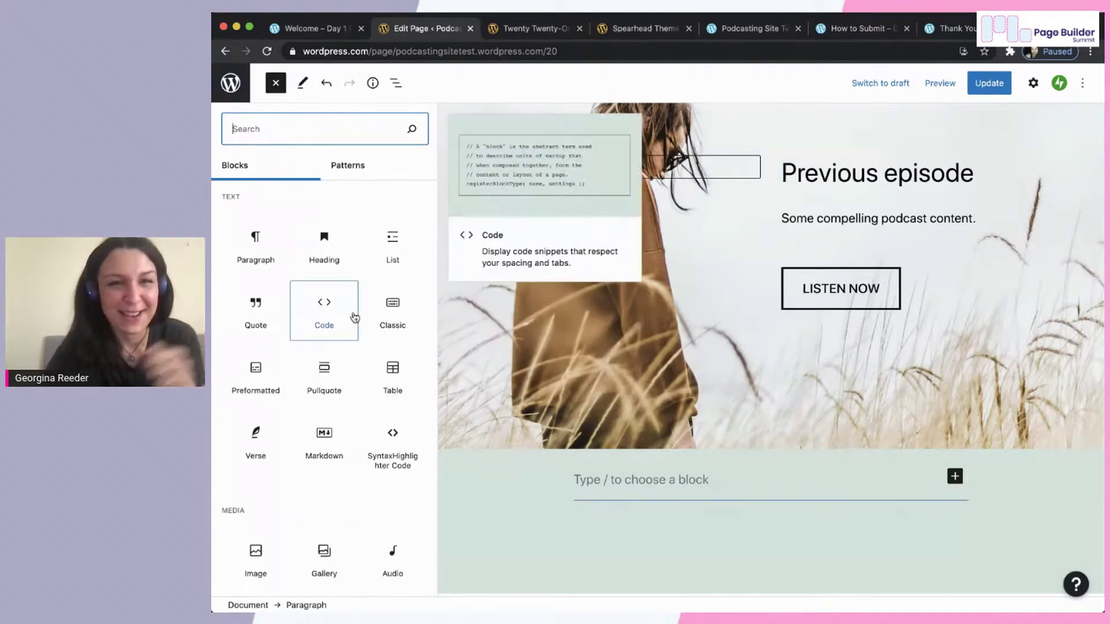
left_click(346, 170)
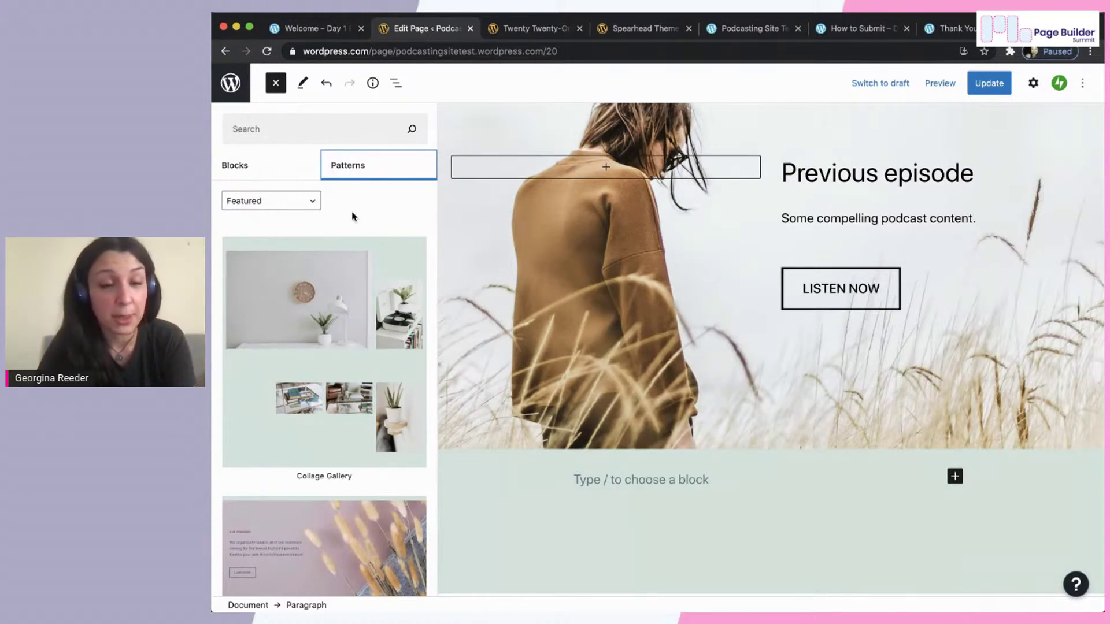
scroll(354, 277, "down", 5)
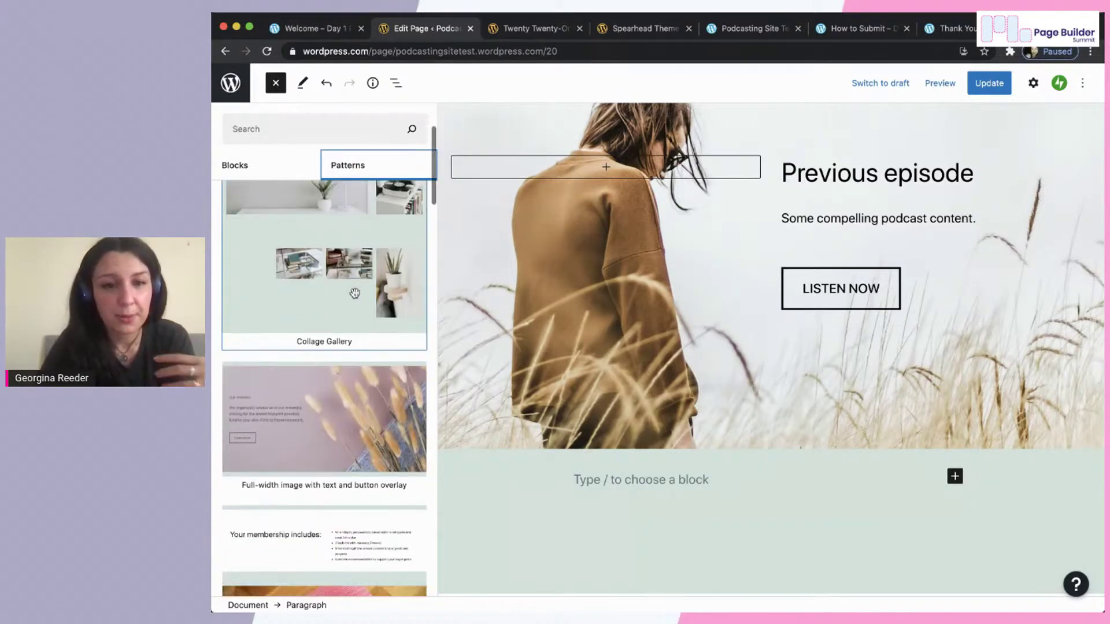
scroll(354, 293, "down", 3)
scroll(358, 272, "up", 2)
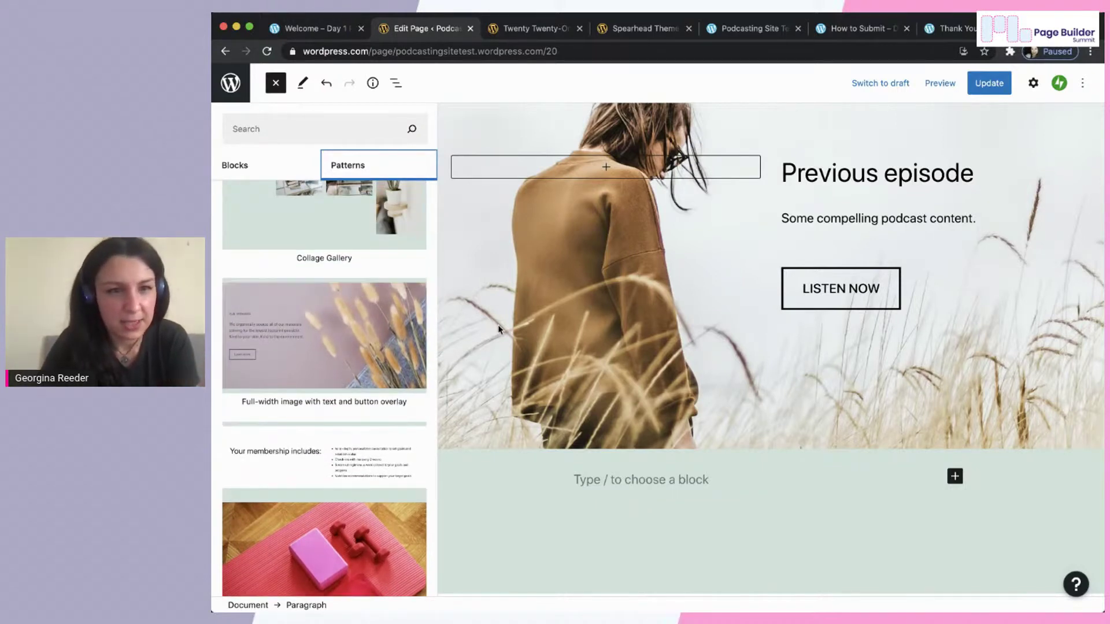
scroll(360, 380, "down", 2)
scroll(360, 379, "down", 4)
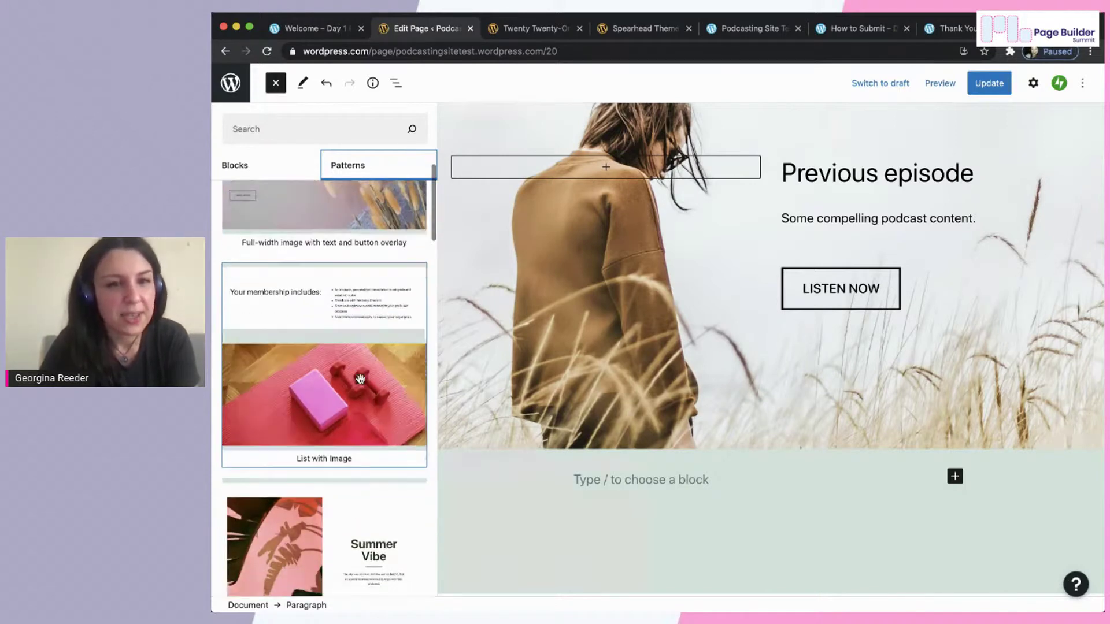
scroll(362, 384, "down", 4)
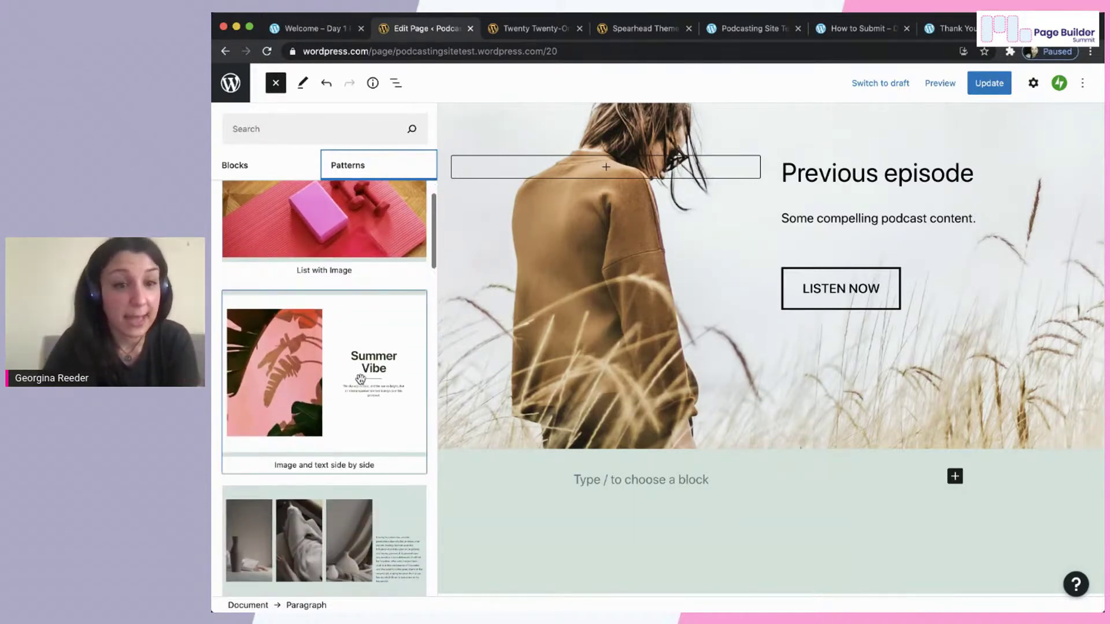
scroll(360, 379, "down", 4)
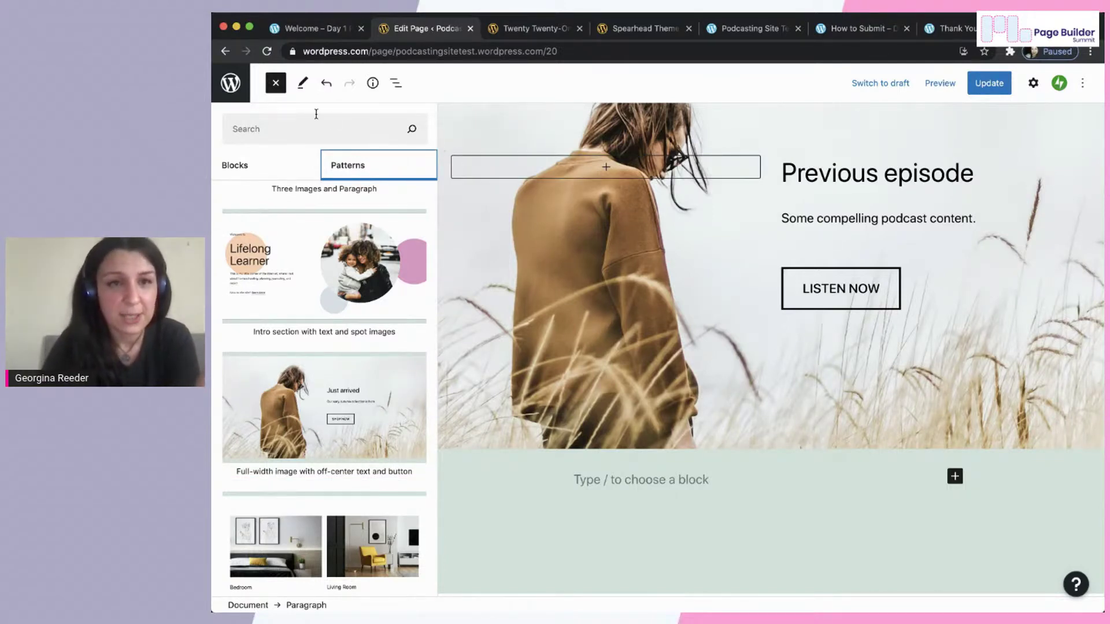
left_click(276, 84)
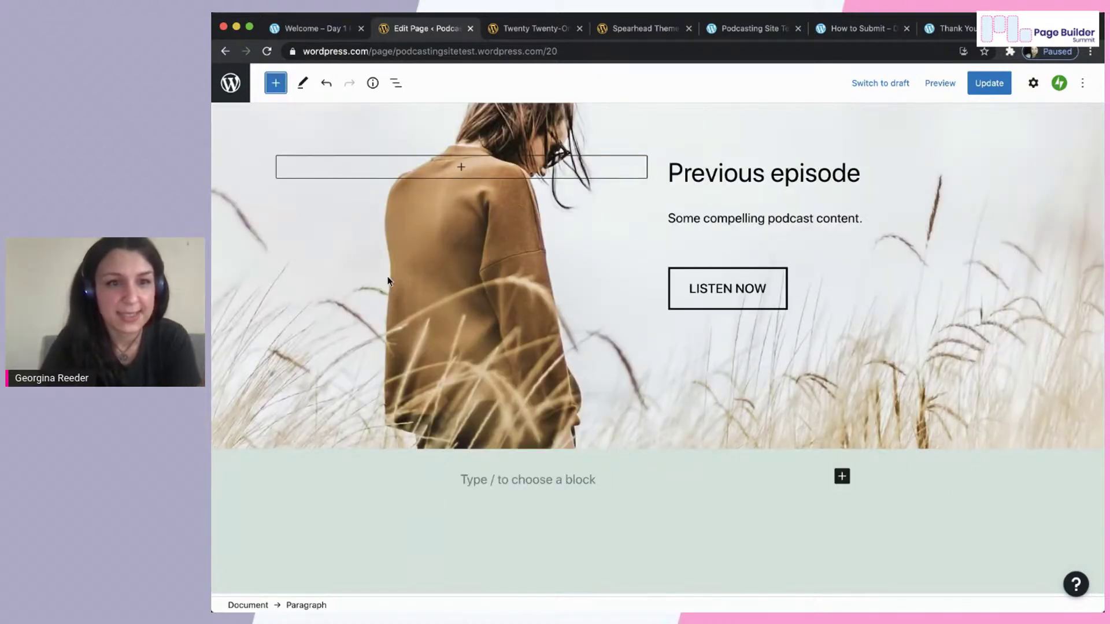
Link the LISTEN NOW button in the "Previous episode" cover to the First Episode post.
scroll(388, 281, "up", 3)
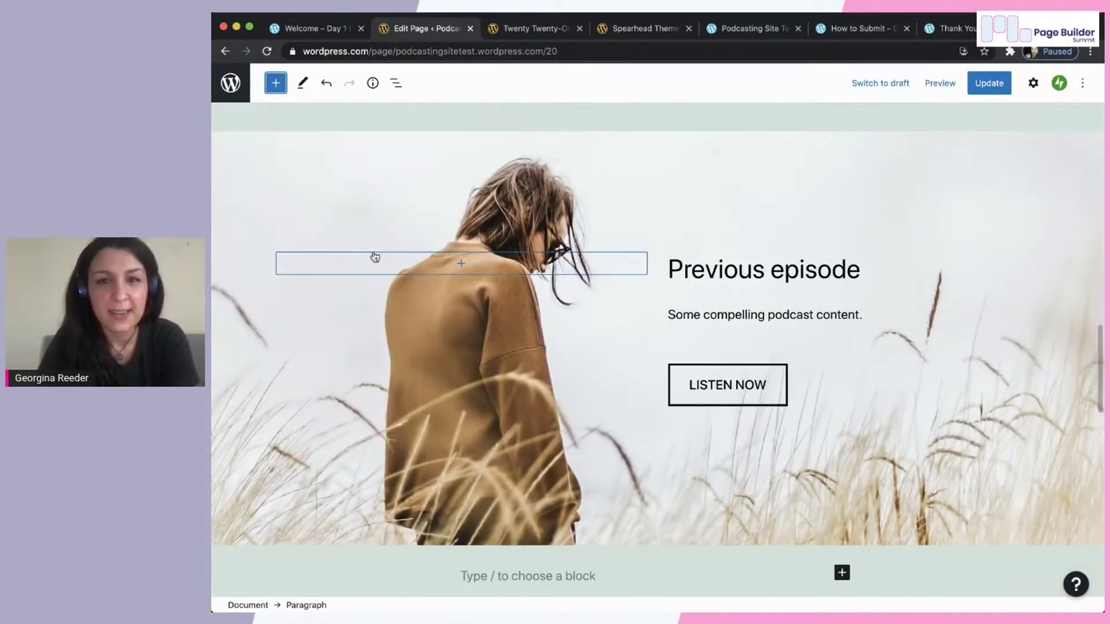
left_click(688, 277)
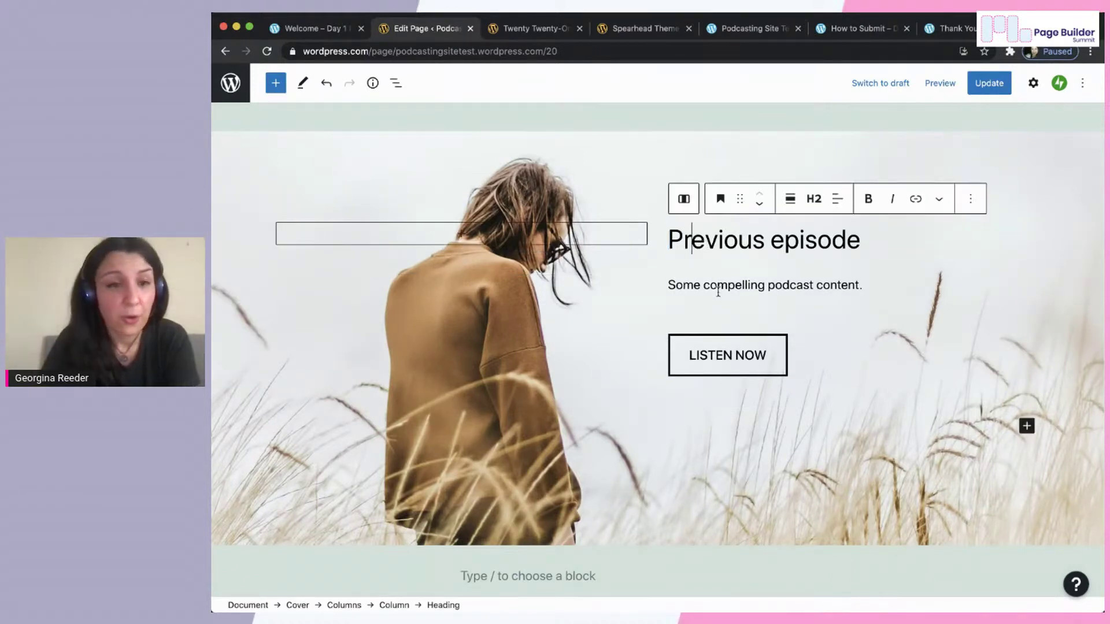
left_click(718, 361)
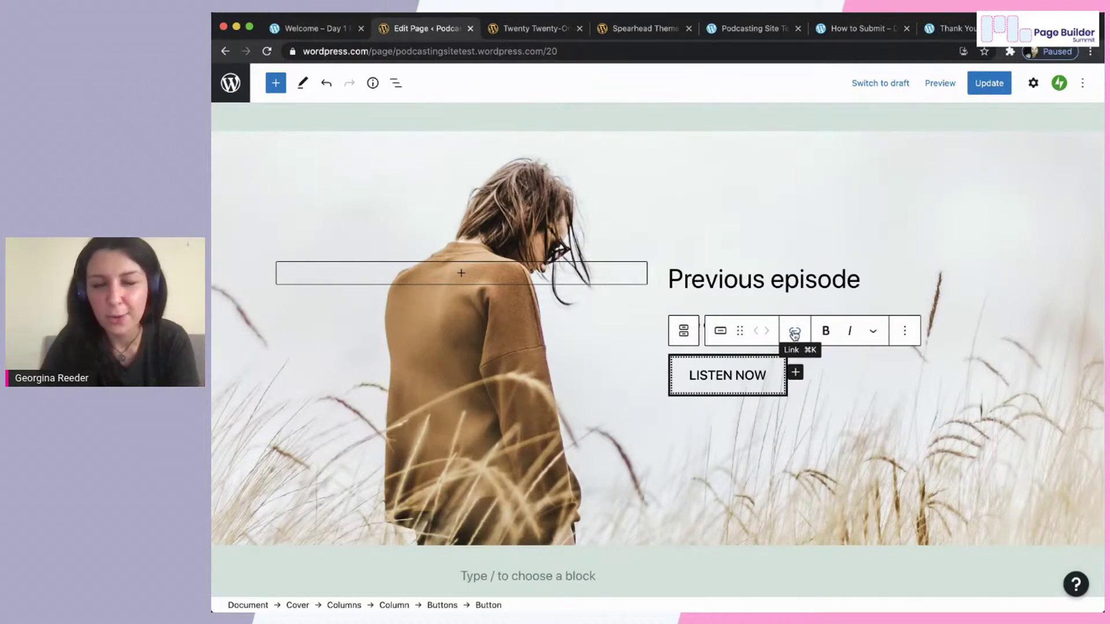
left_click(795, 334)
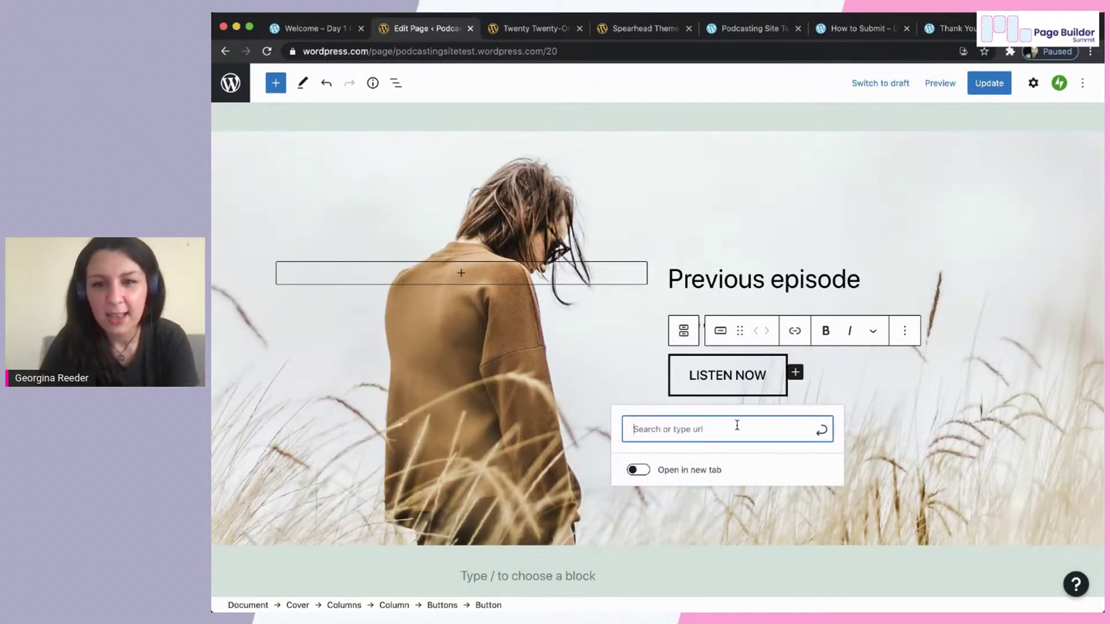
type("episo")
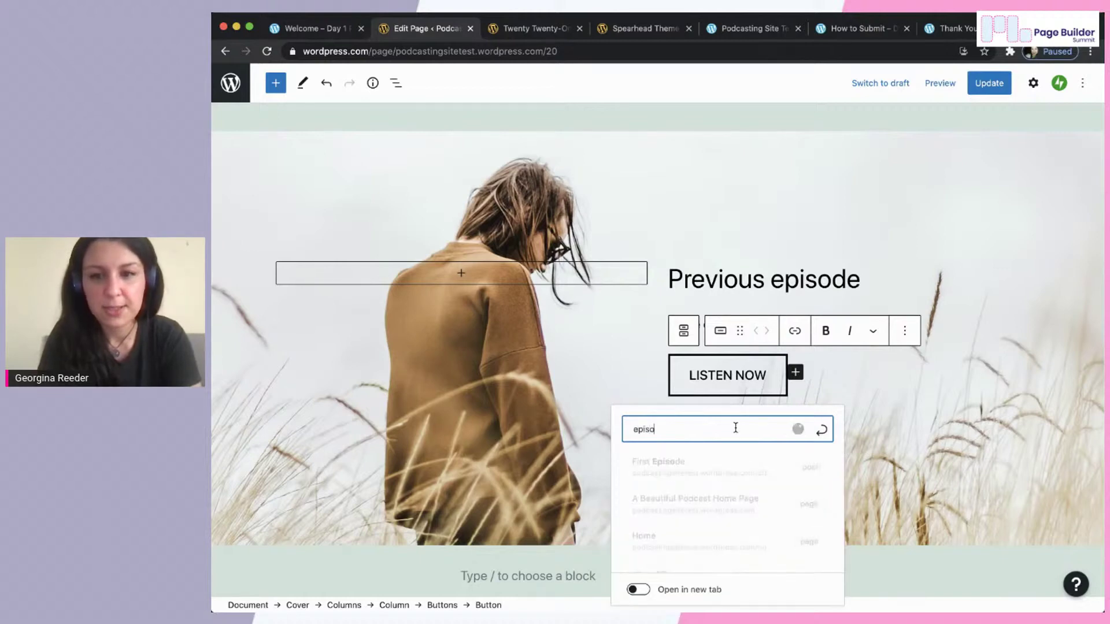
key("BackSpace")
type("d")
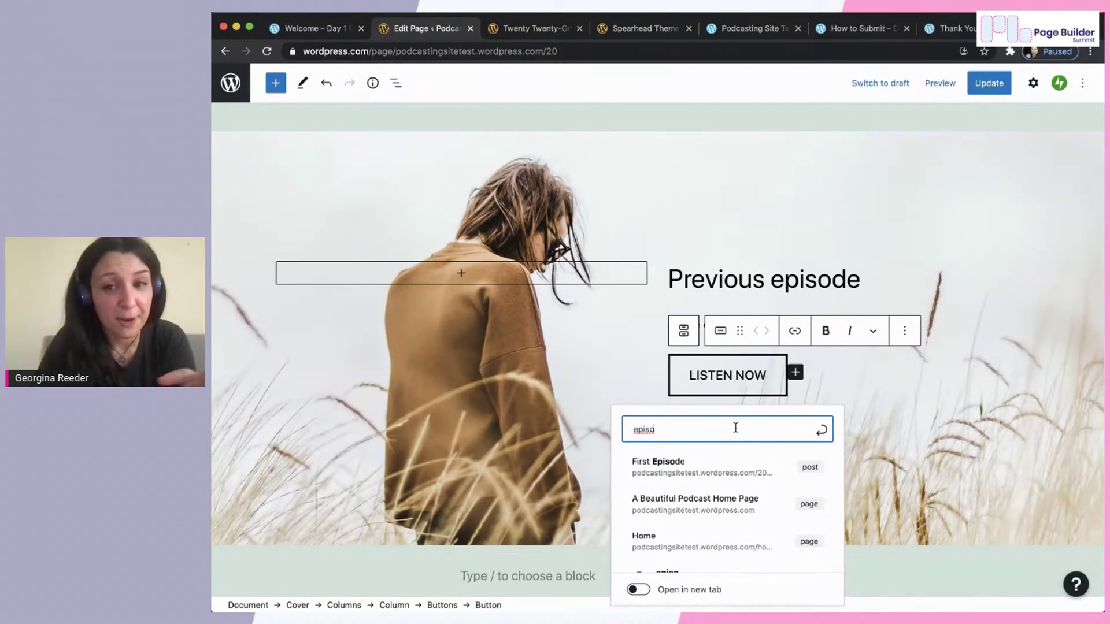
left_click(695, 467)
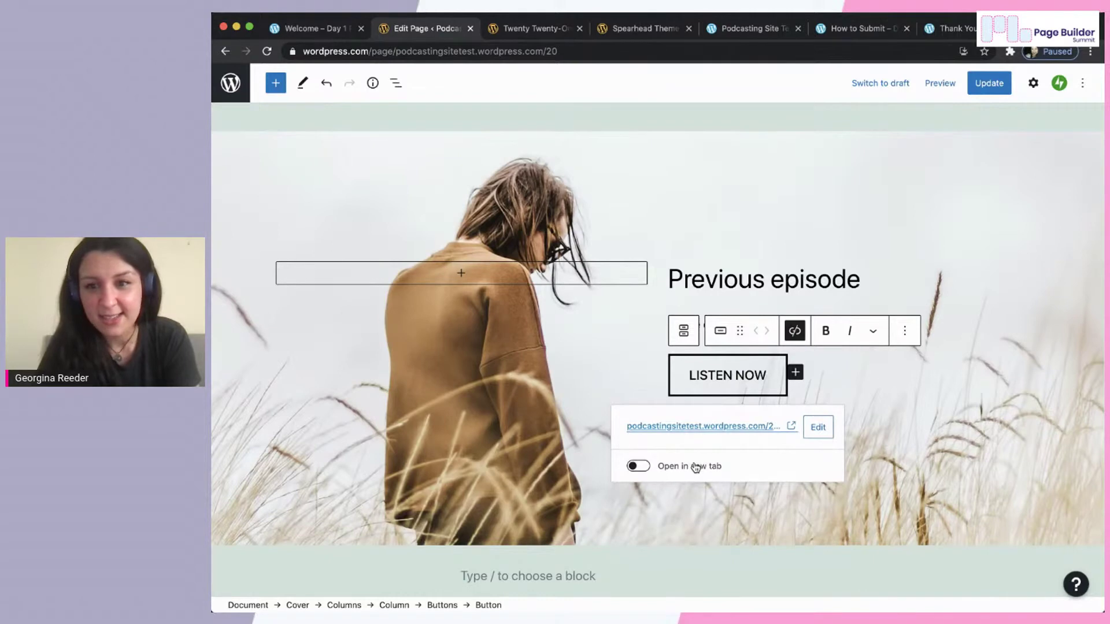
left_click(910, 398)
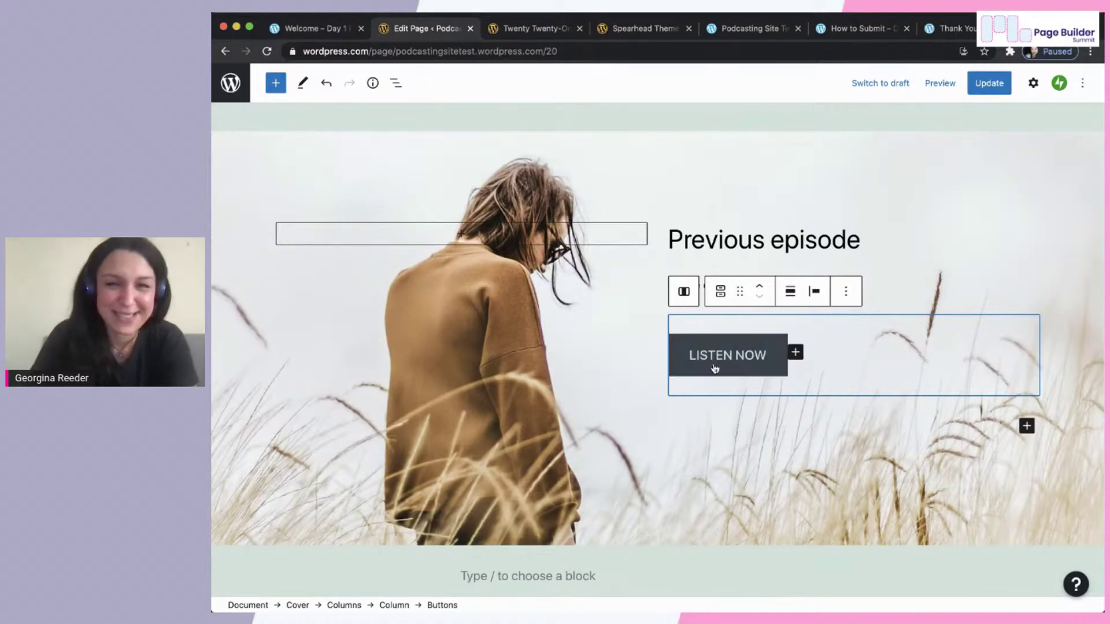
Review the published podcast home page down to its "Listen now!" section, and switch to the Day 1 Podcasting Site's welcome page.
left_click(758, 30)
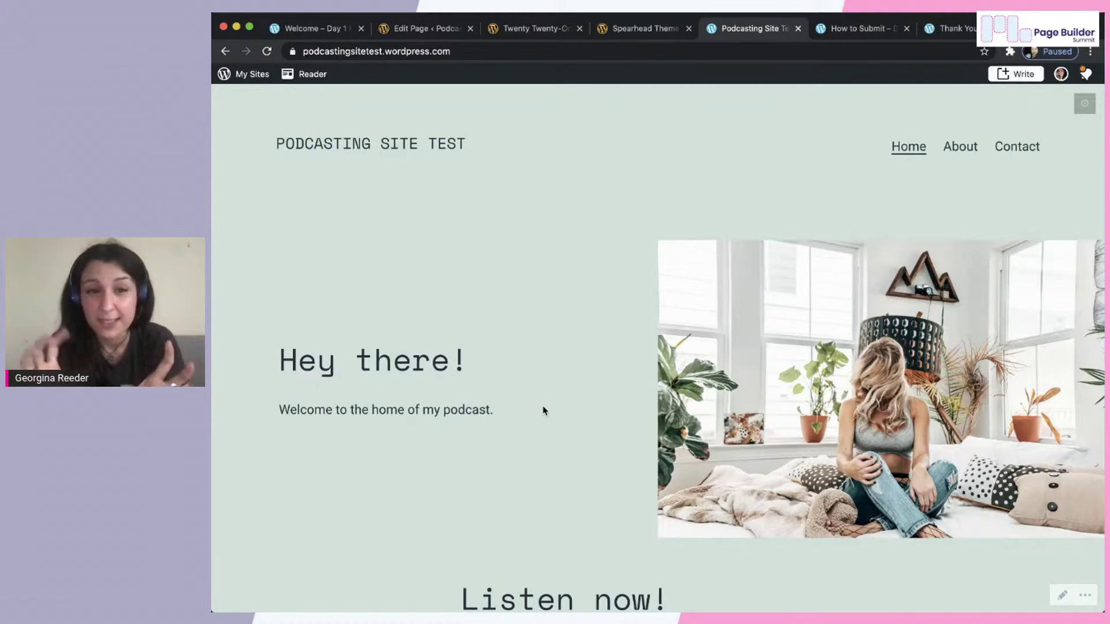
scroll(541, 477, "down", 3)
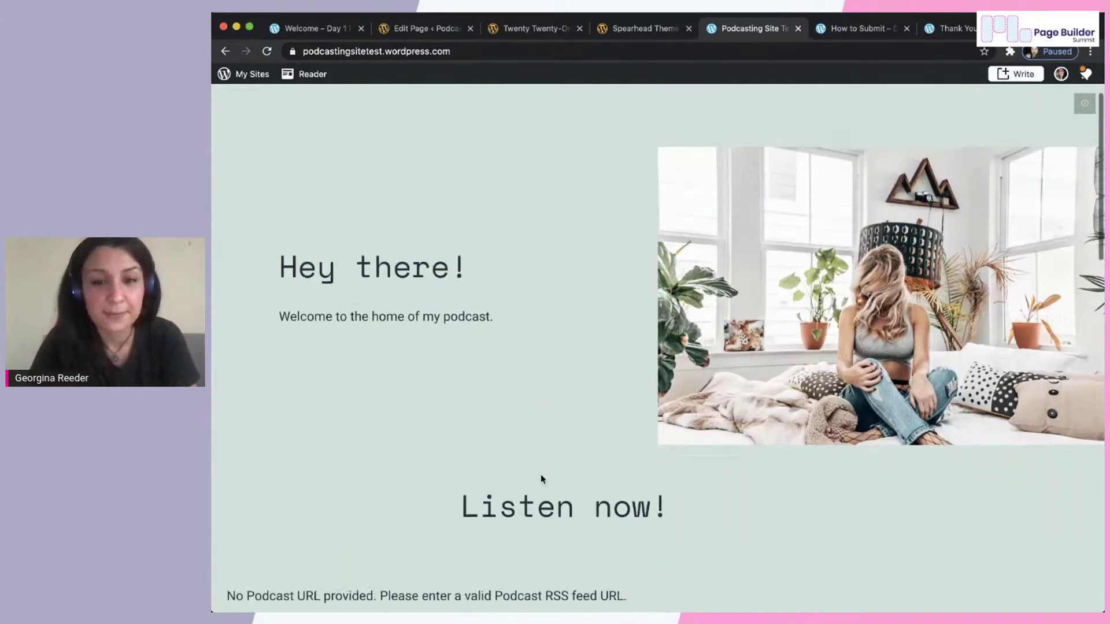
scroll(540, 474, "down", 1)
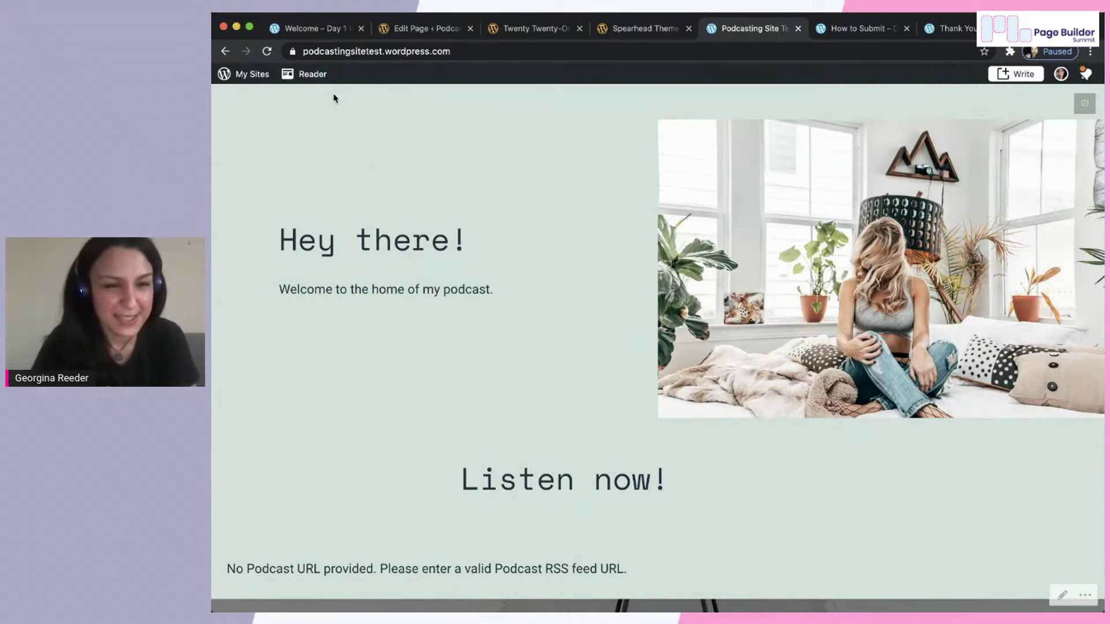
left_click(316, 32)
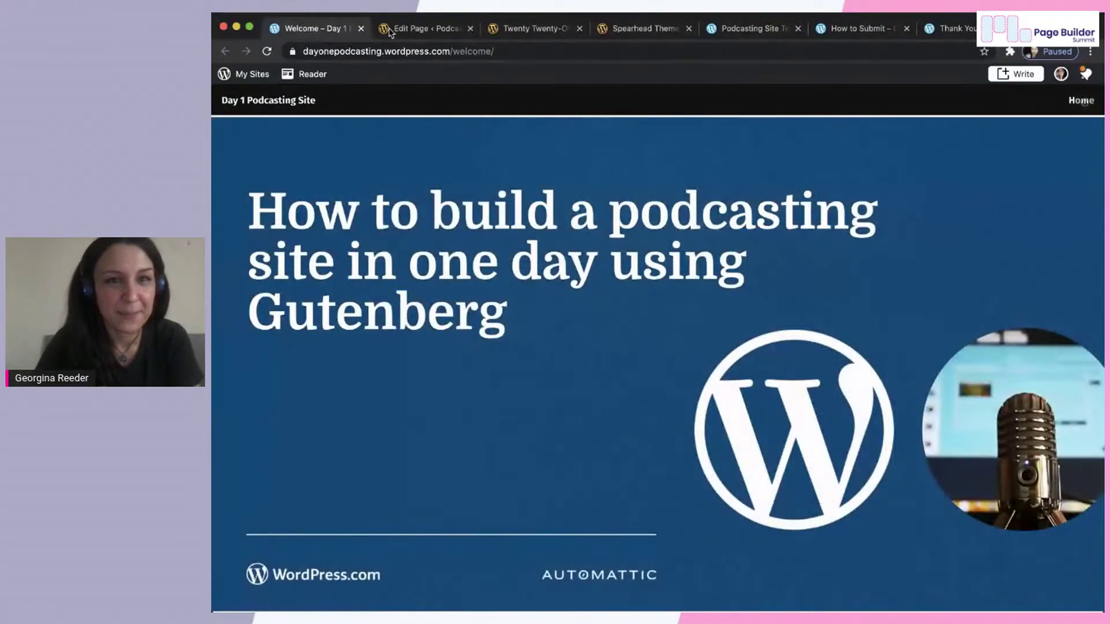
Switch to the page editor tab, open "A Beautiful Podcast Home Page" from the site's pages list, and dismiss the autosave notice.
left_click(428, 28)
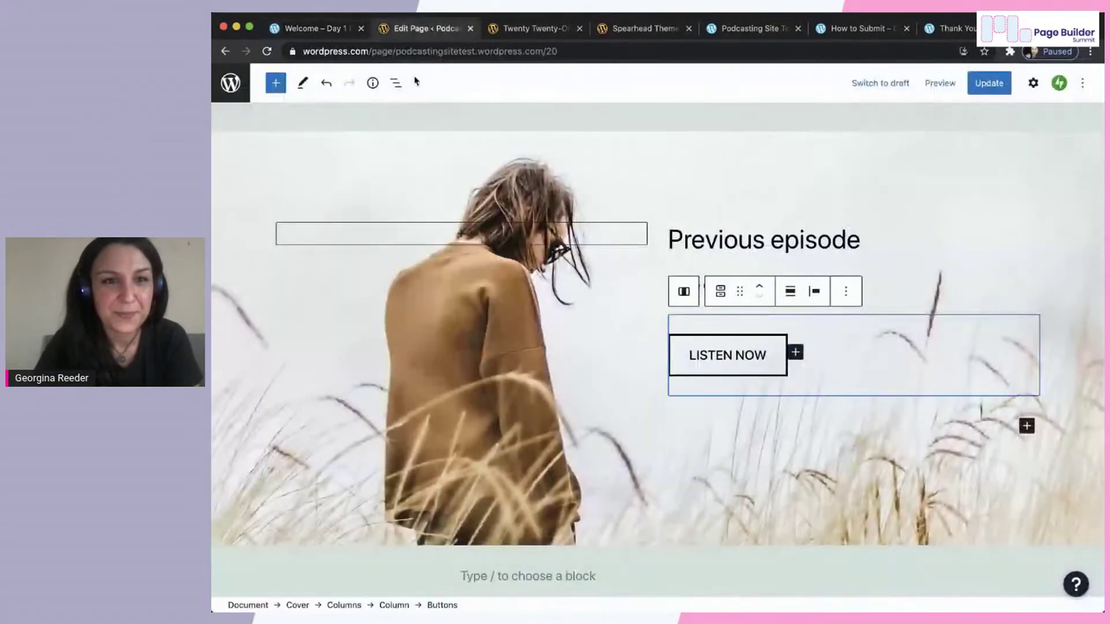
left_click(231, 89)
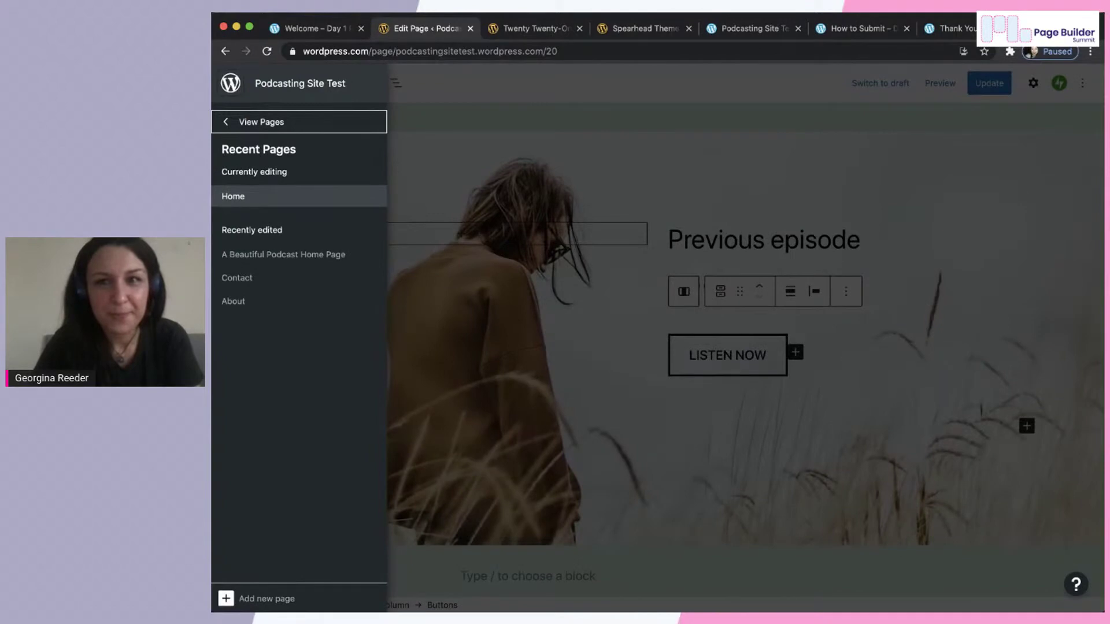
key("Return")
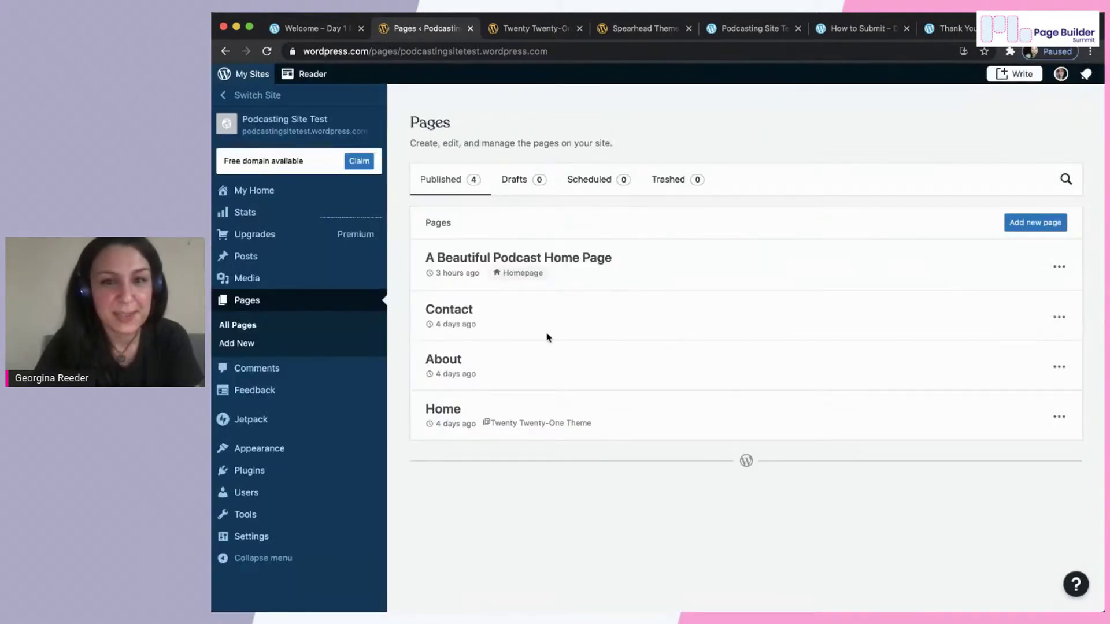
left_click(552, 264)
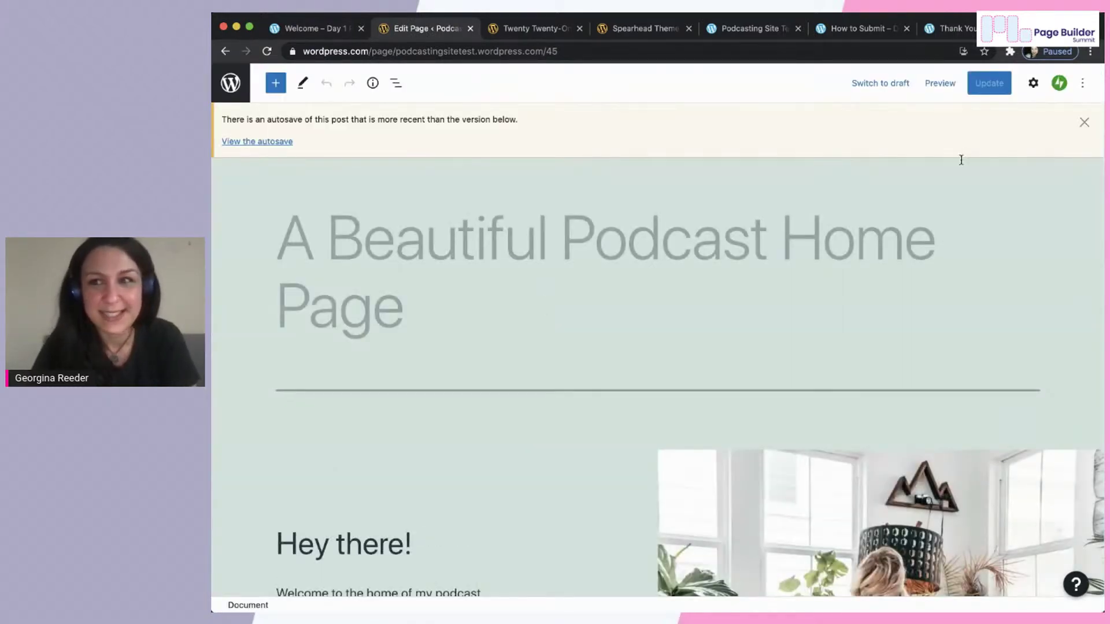
left_click(1084, 124)
scroll(783, 281, "down", 3)
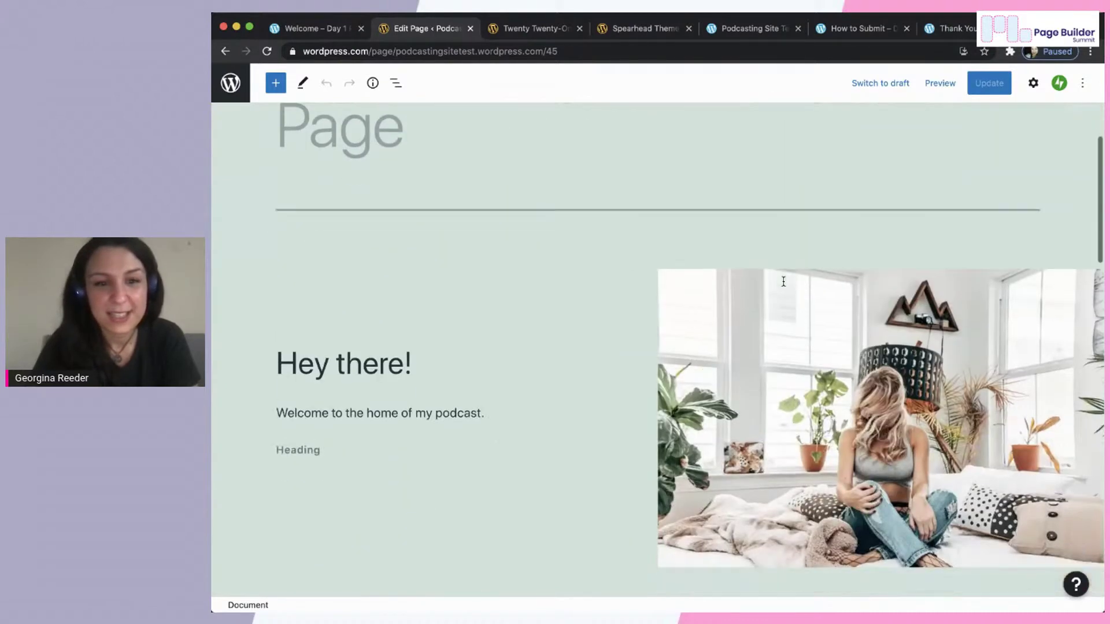
scroll(783, 282, "down", 5)
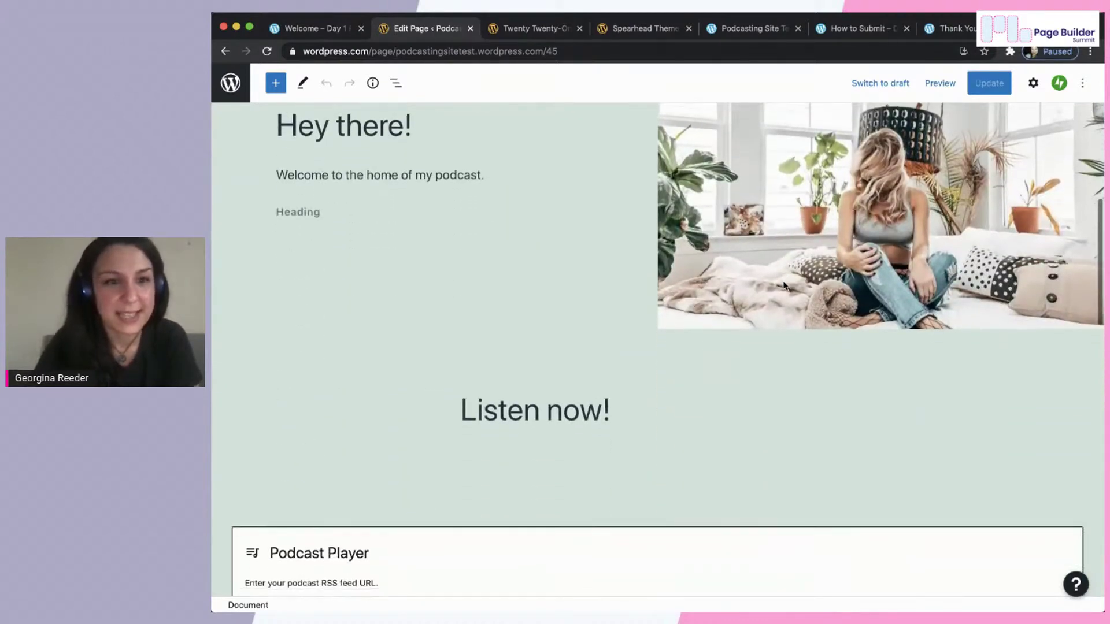
scroll(784, 285, "down", 3)
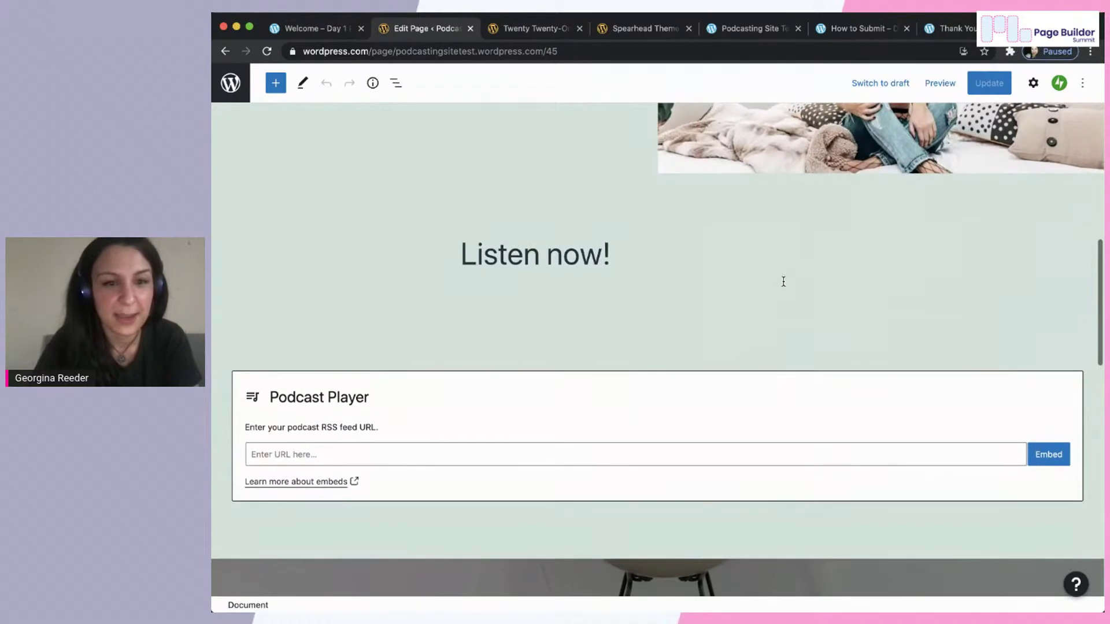
left_click(596, 457)
type("https://podcastingsitetest.wordpress.com/category/podcasting/feed/")
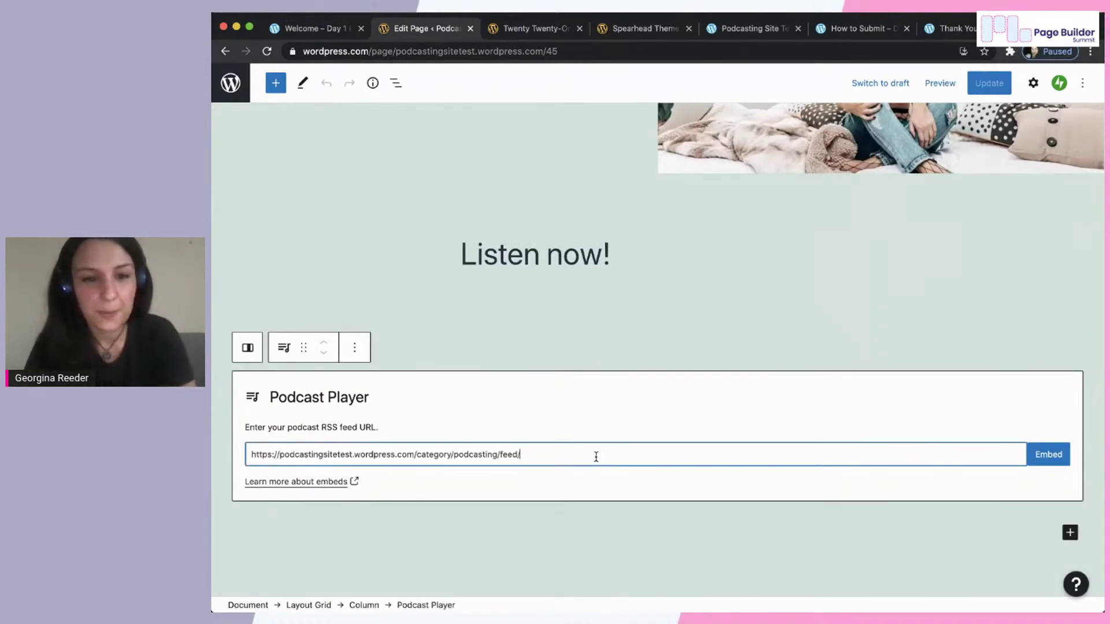
left_click(1048, 455)
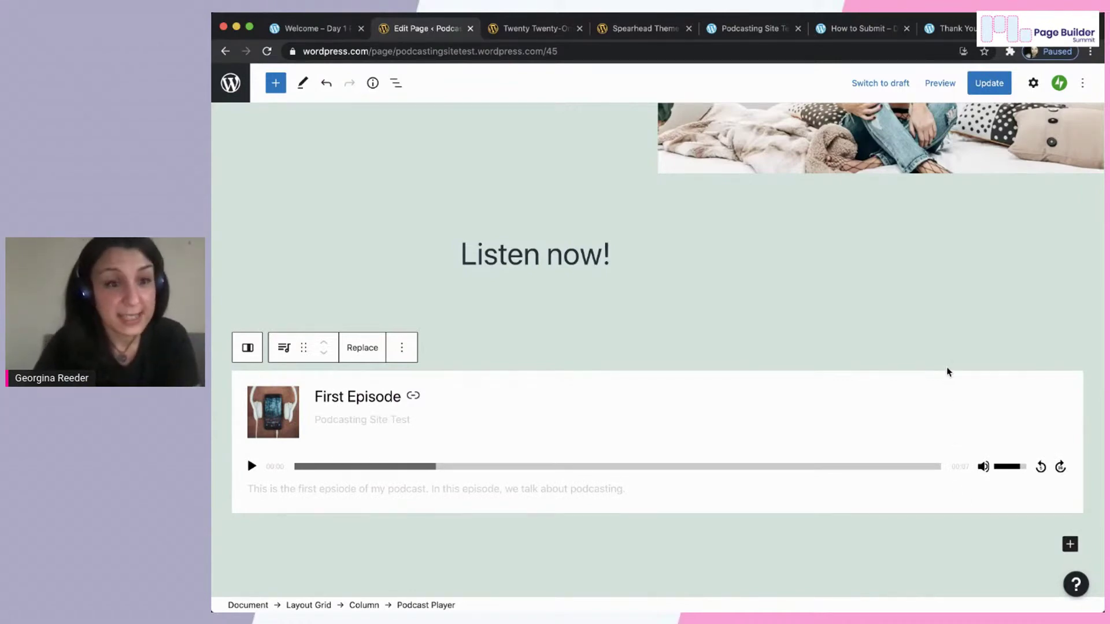
Select the "Hey there!" Media & Text block and show its block settings.
scroll(948, 372, "up", 2)
scroll(948, 372, "up", 5)
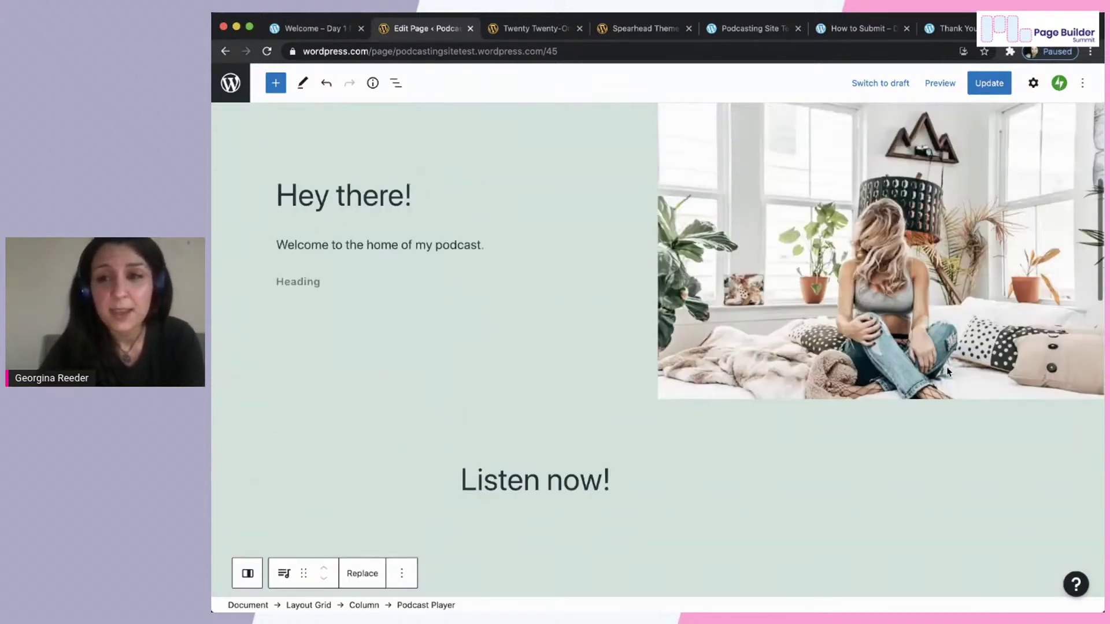
scroll(947, 370, "up", 2)
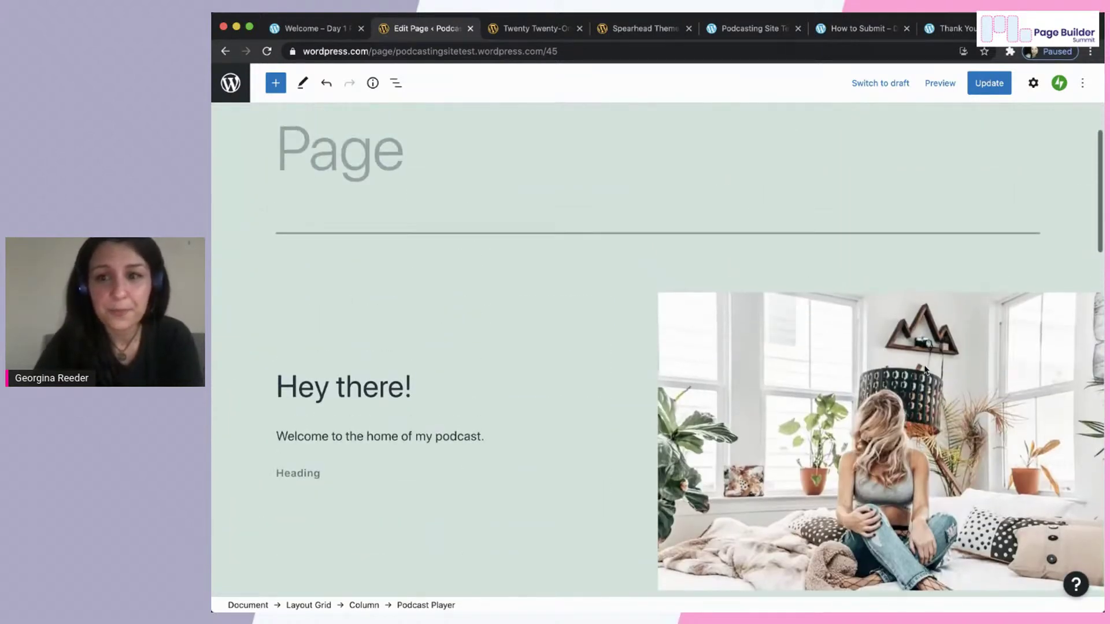
left_click(923, 370)
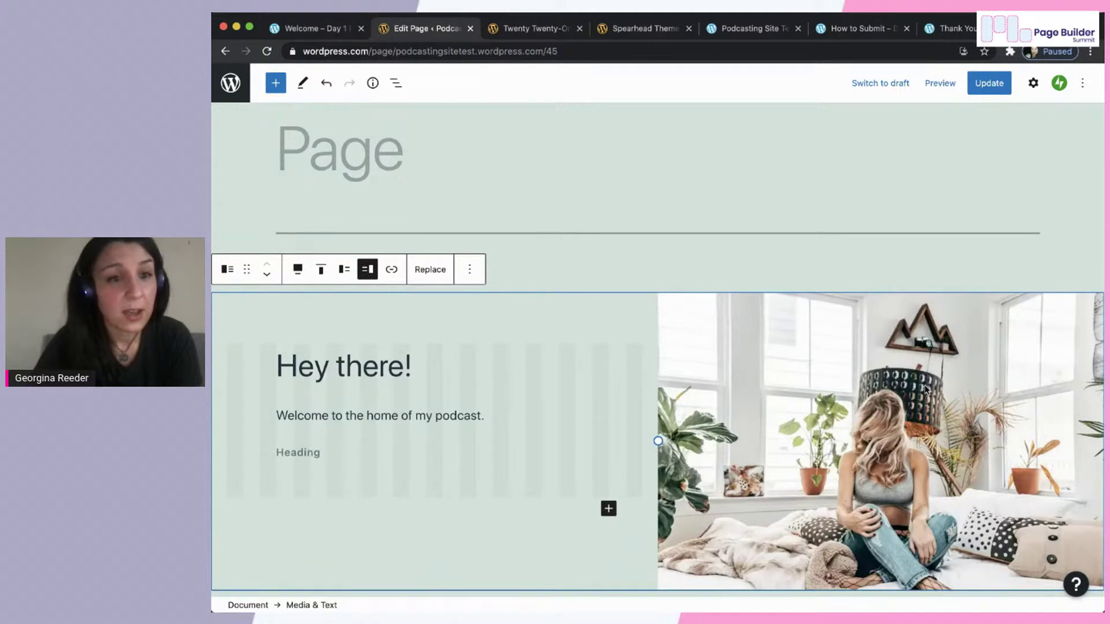
left_click(1033, 84)
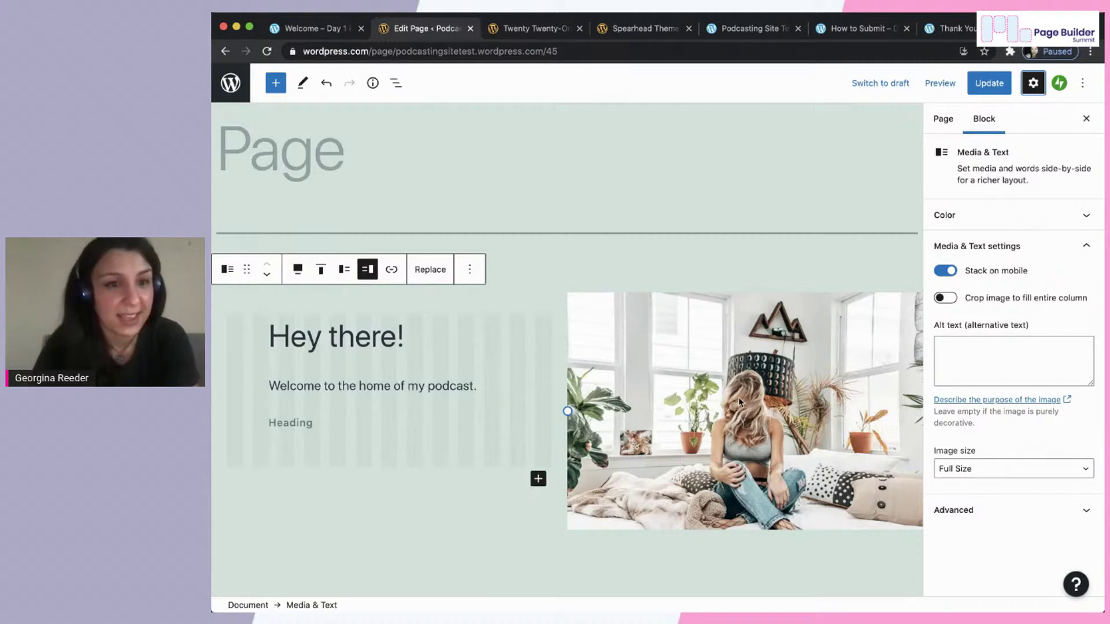
Review the page from the "Hey there!" section down to "New episodes in your inbox", and select its Subscription Form block to examine the settings.
scroll(740, 401, "down", 3)
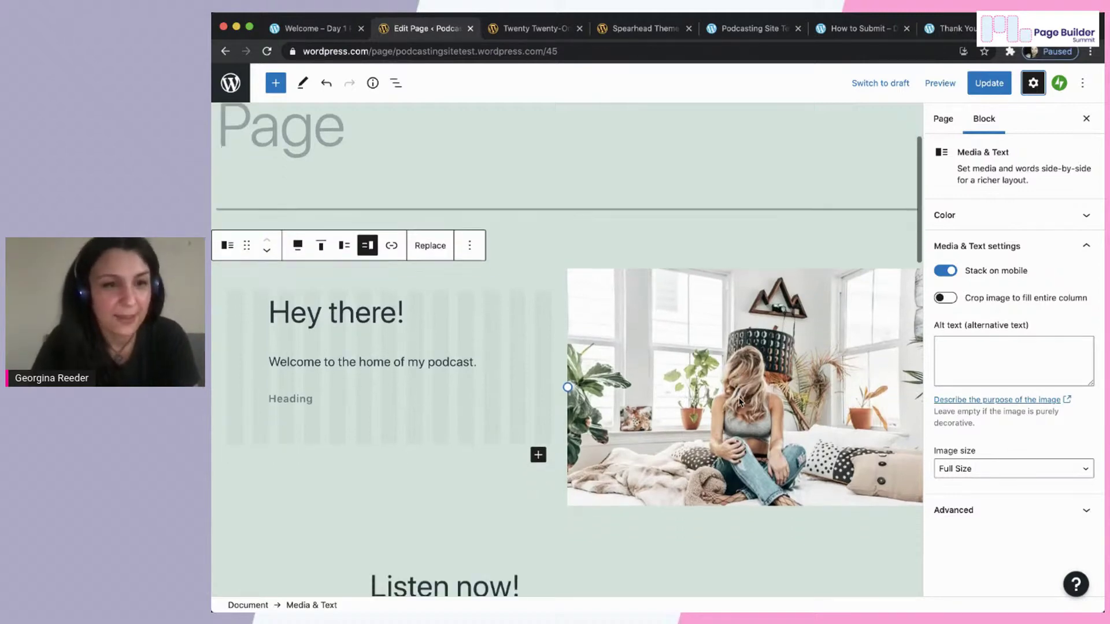
scroll(740, 401, "down", 2)
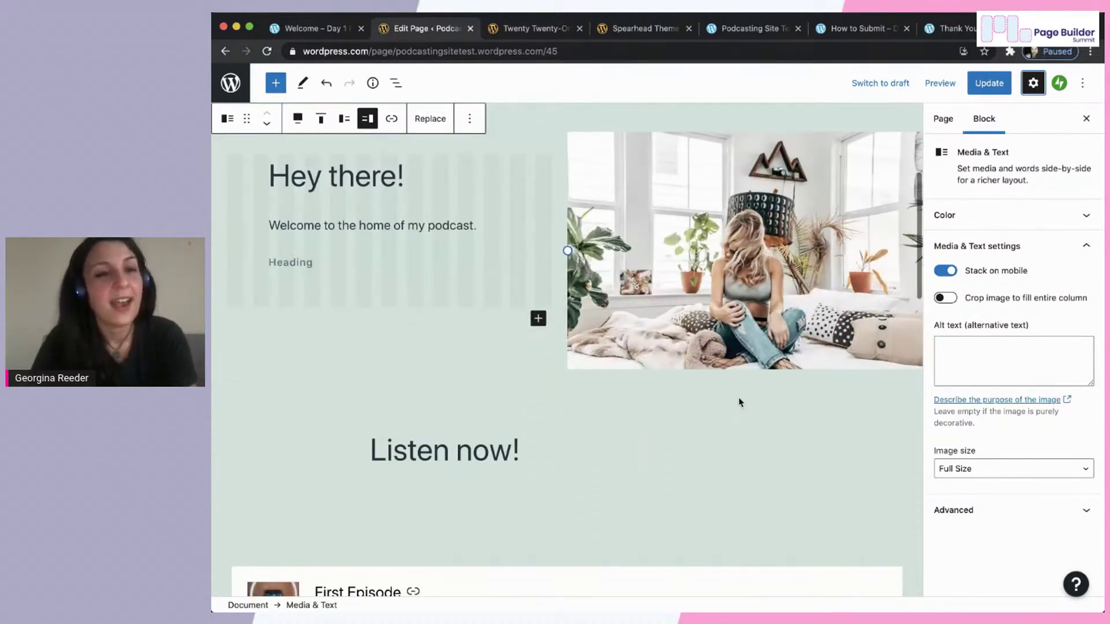
scroll(740, 402, "down", 5)
scroll(740, 402, "down", 1)
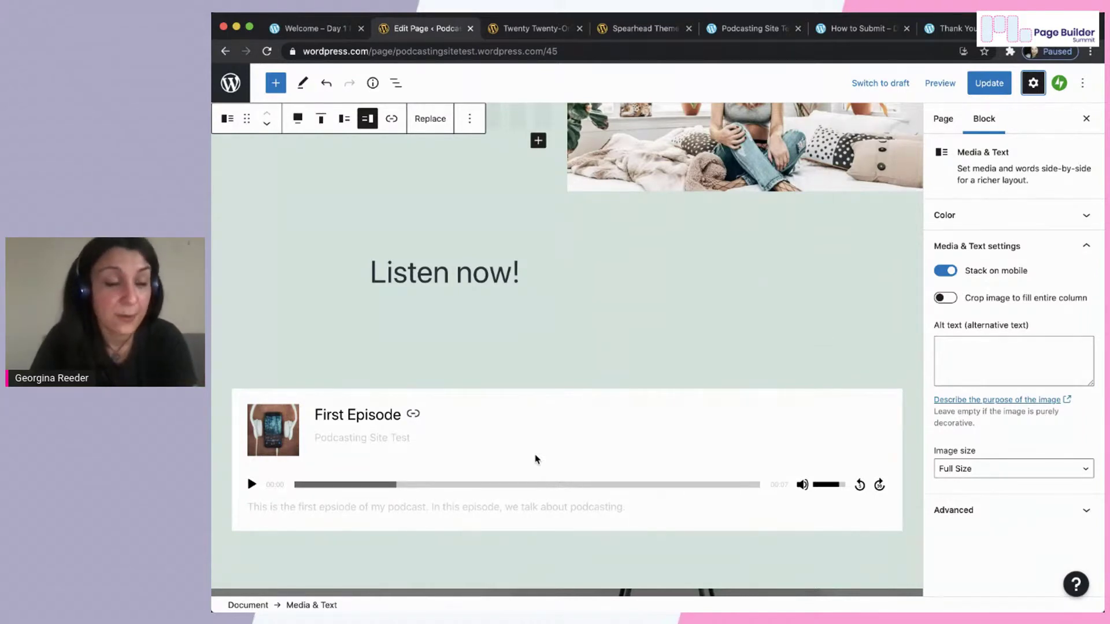
scroll(535, 459, "down", 2)
scroll(535, 459, "down", 8)
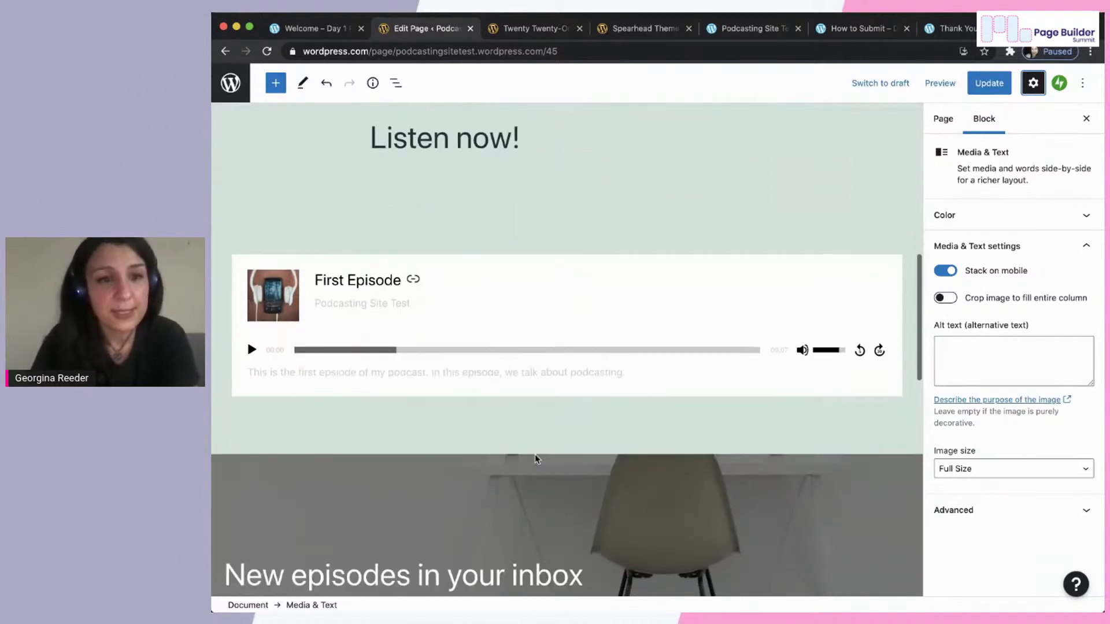
scroll(535, 459, "down", 2)
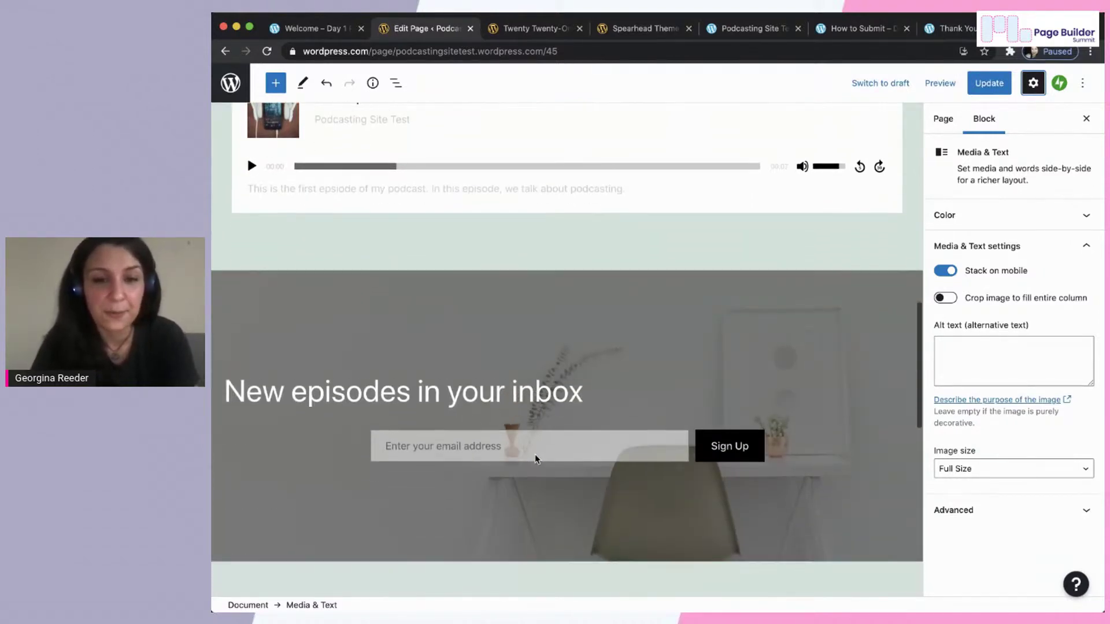
left_click(551, 459)
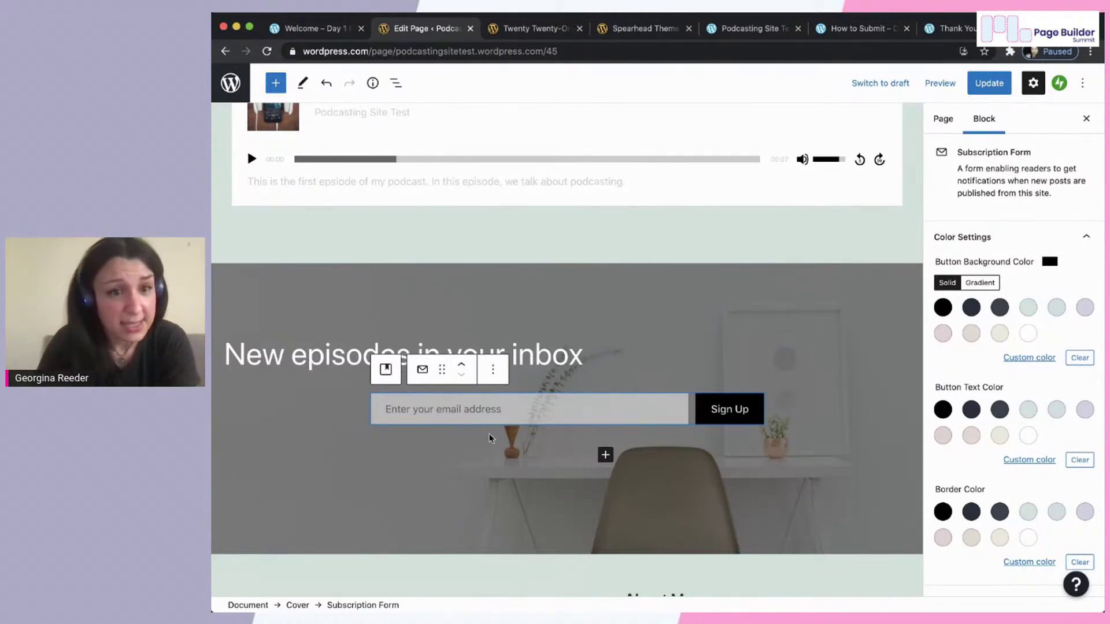
Examine the "About Me" Media & Text block with its image, biography text and "Let's hang out" social icons.
scroll(466, 463, "down", 3)
scroll(466, 463, "down", 2)
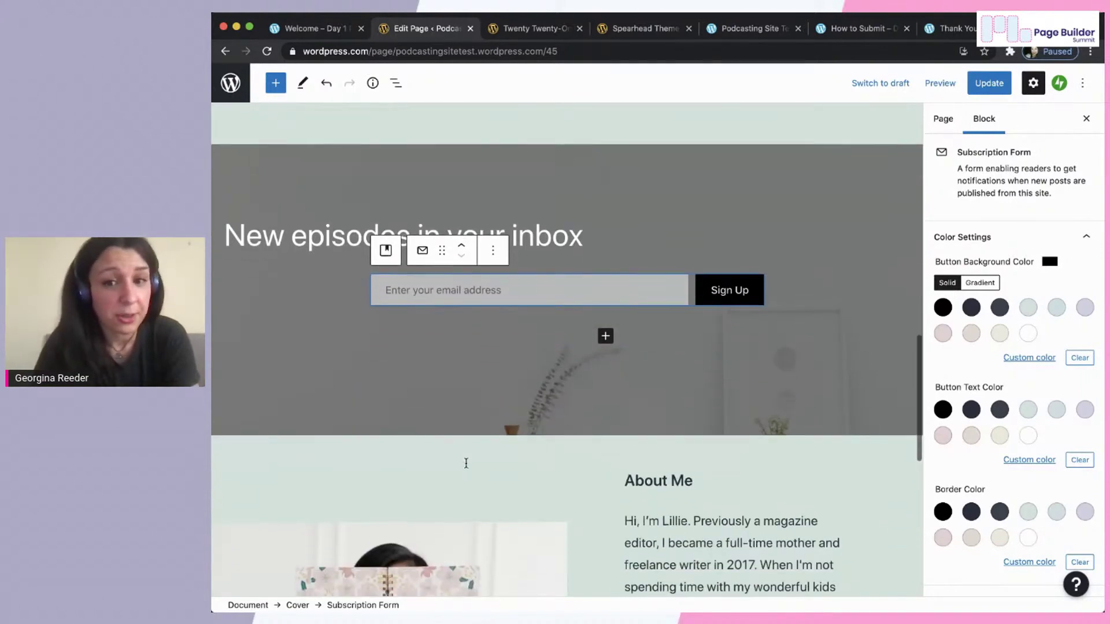
scroll(466, 463, "down", 5)
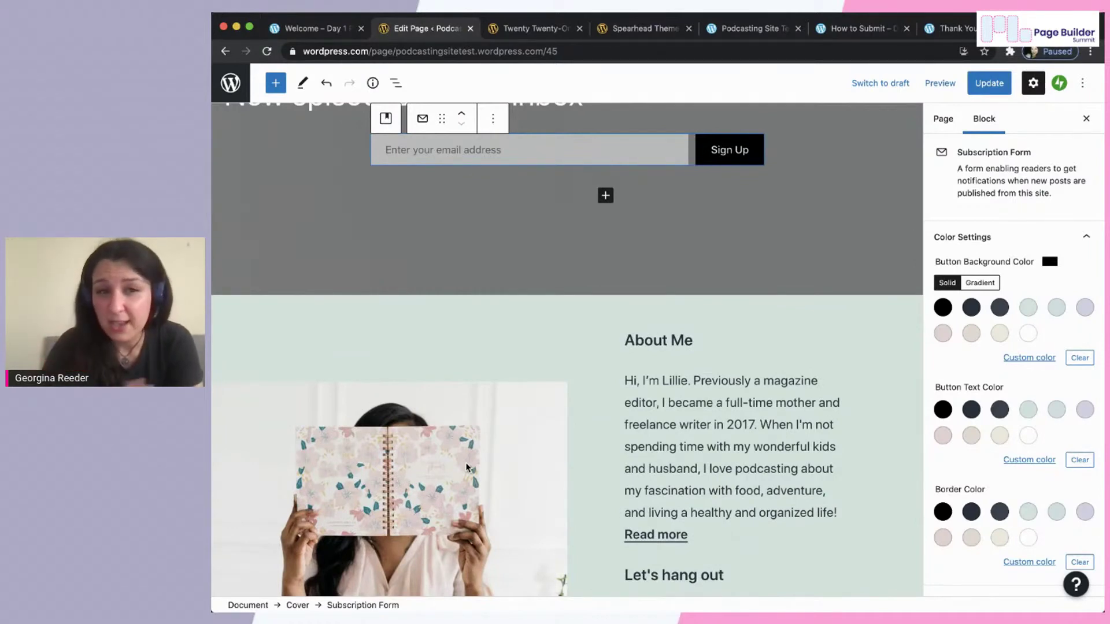
left_click(509, 435)
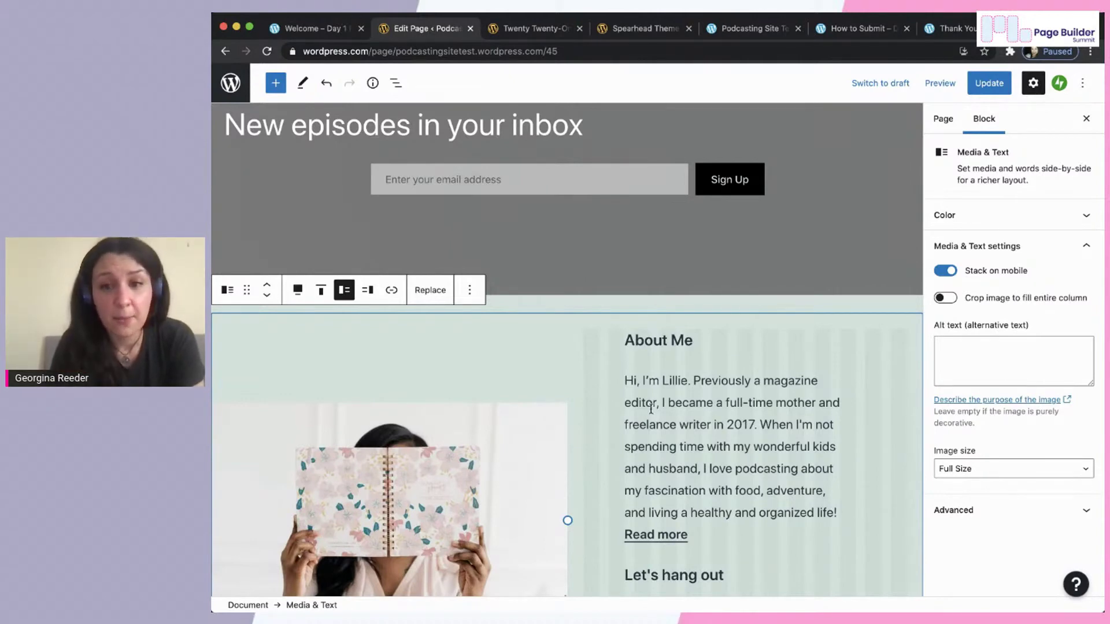
scroll(650, 408, "down", 2)
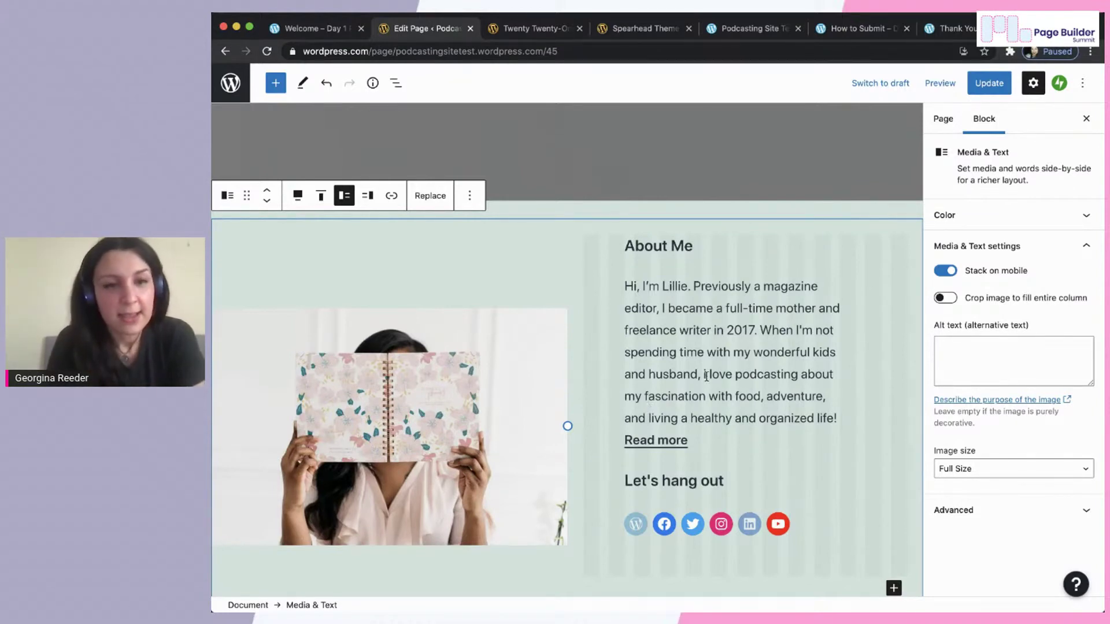
scroll(706, 376, "down", 3)
scroll(708, 377, "down", 2)
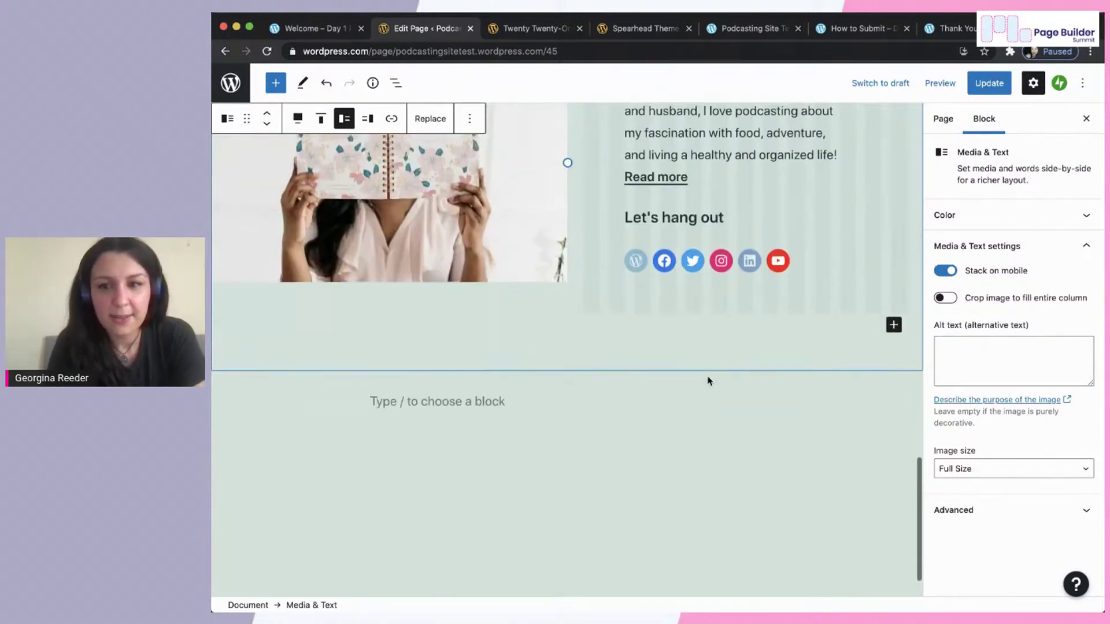
scroll(709, 379, "up", 5)
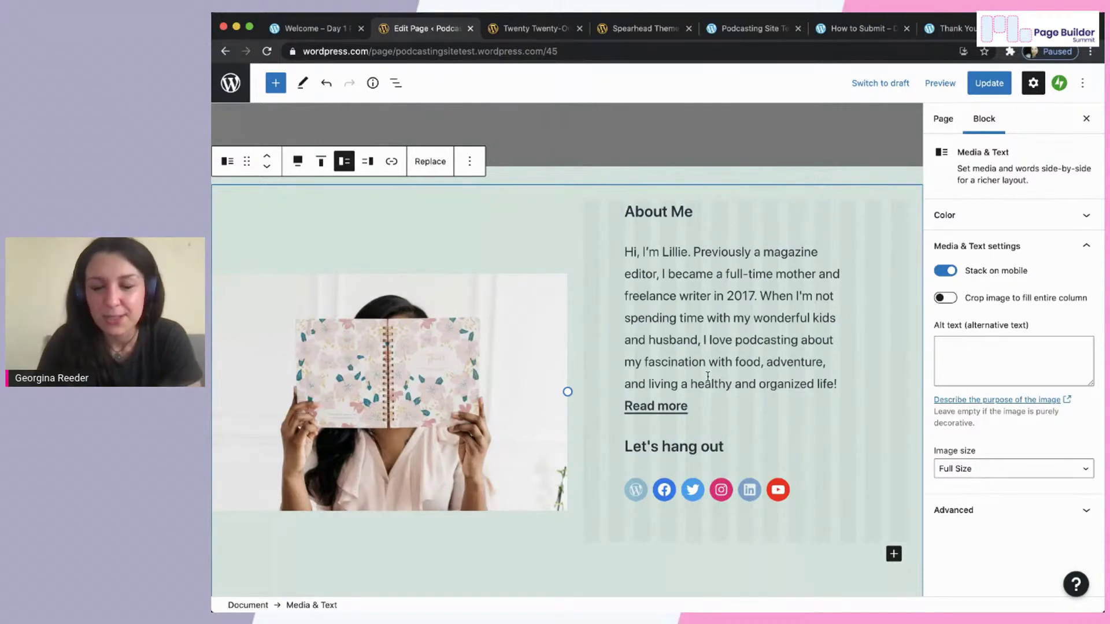
Update the page, and reload the published podcastingsitetest.wordpress.com home page in its browser tab.
left_click(984, 81)
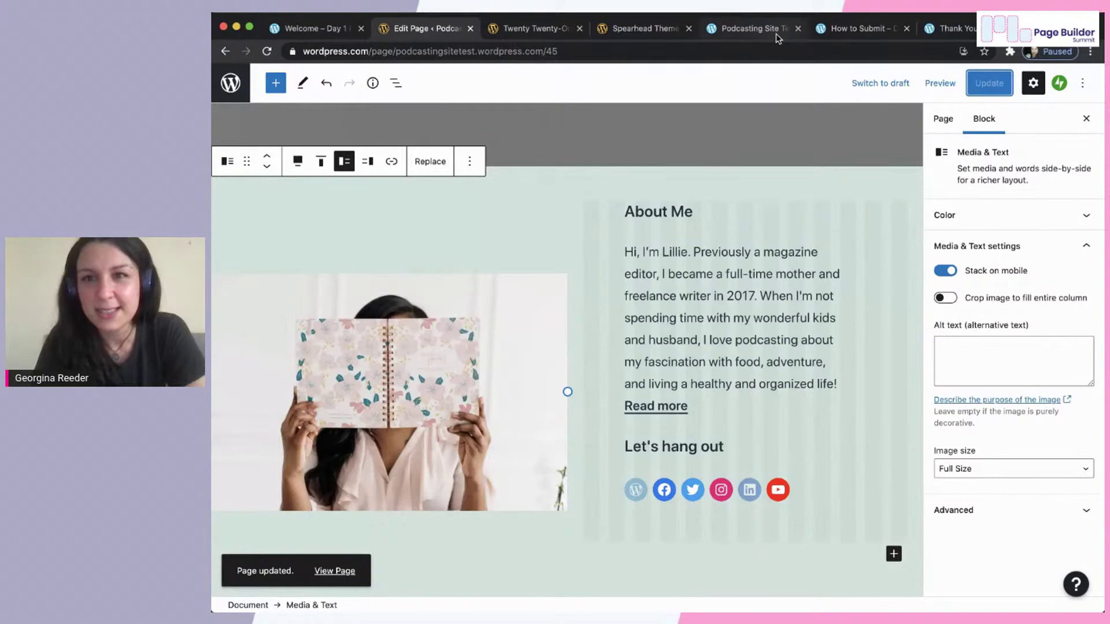
left_click(751, 29)
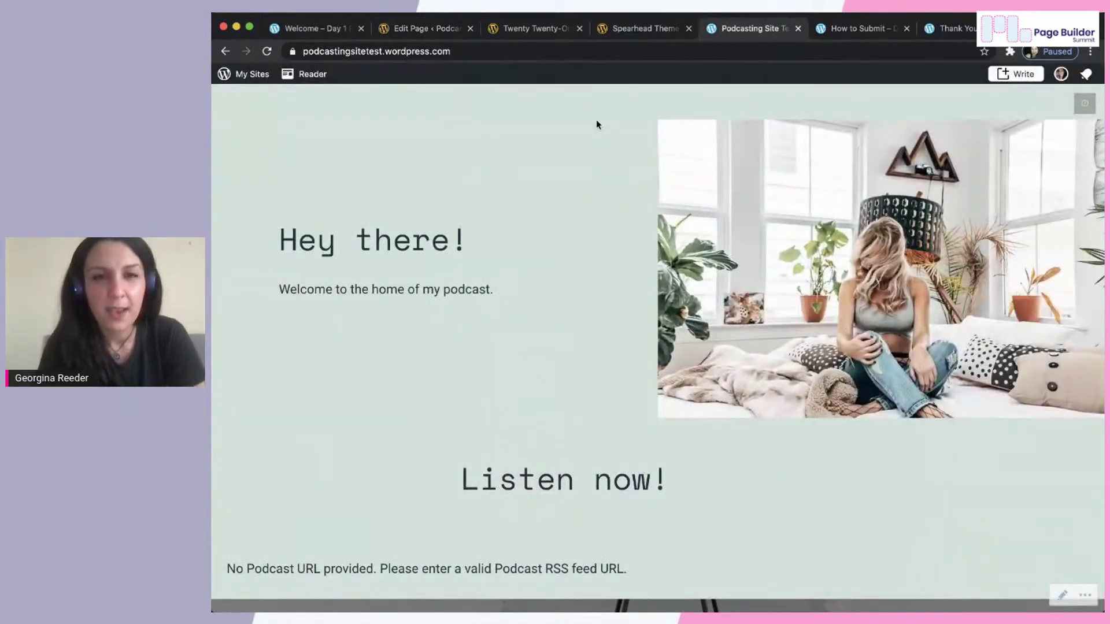
left_click(525, 49)
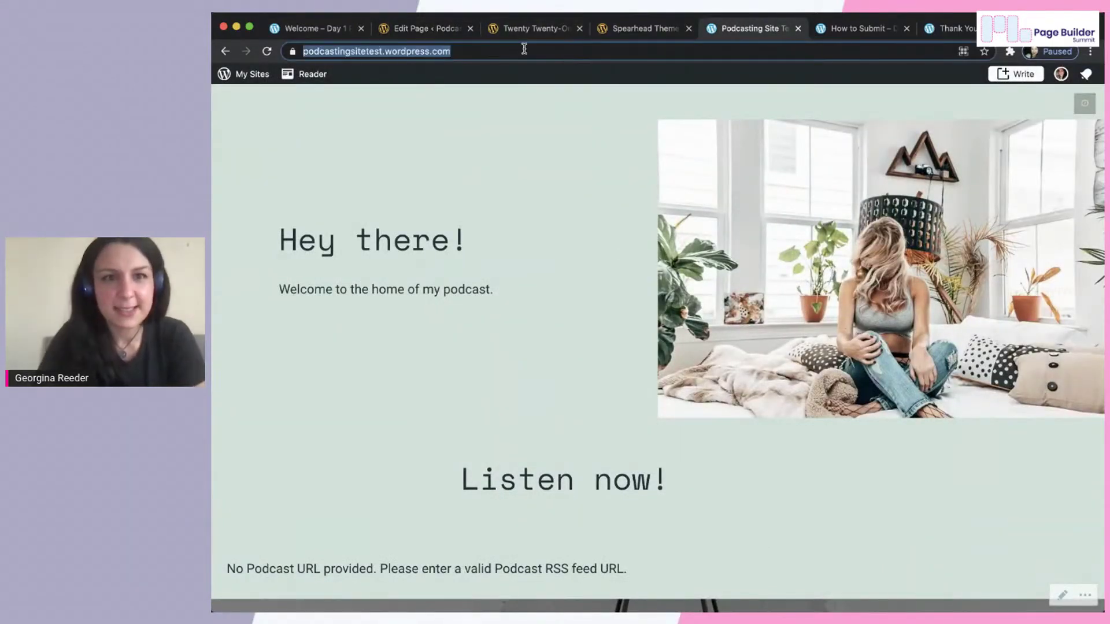
key("Return")
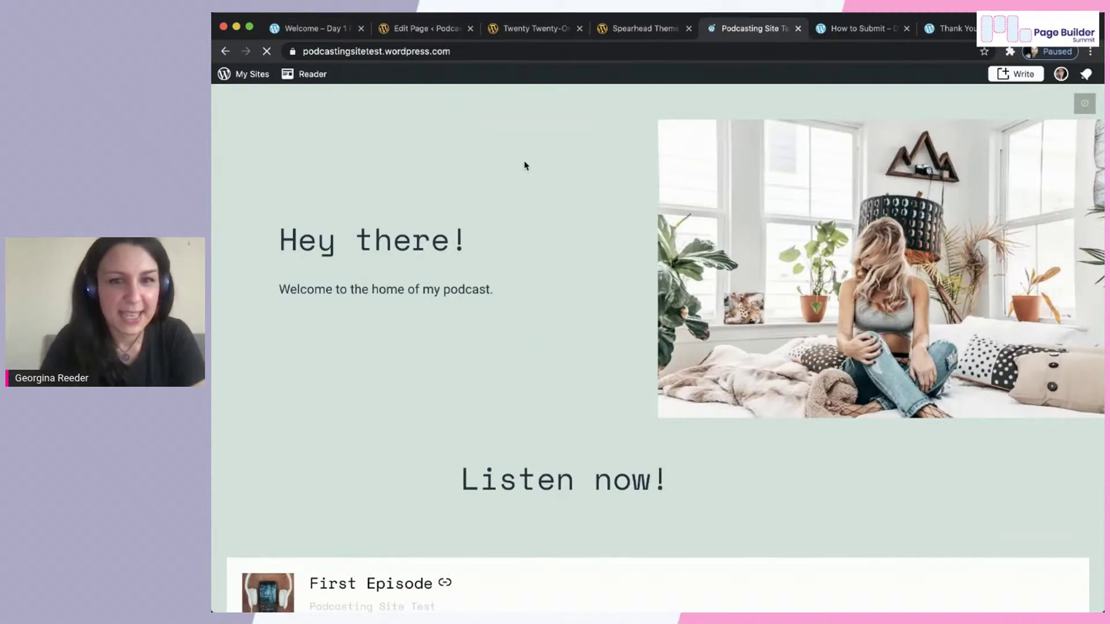
Review the published home page's First Episode player, "New episodes in your inbox" sign-up form and "About Me" section.
scroll(526, 206, "down", 3)
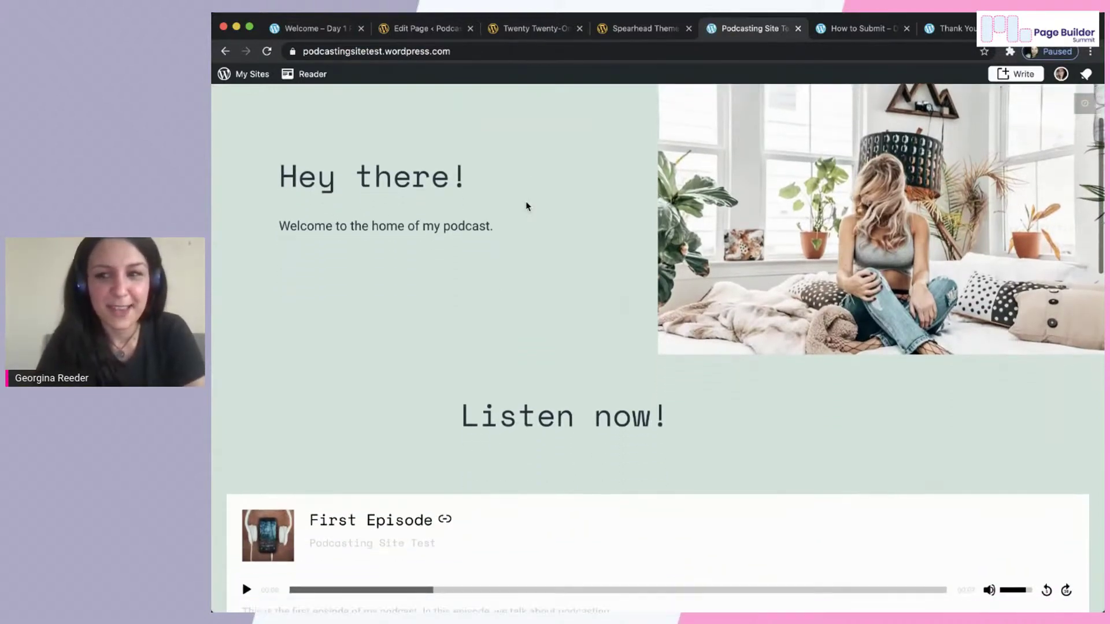
scroll(526, 206, "down", 3)
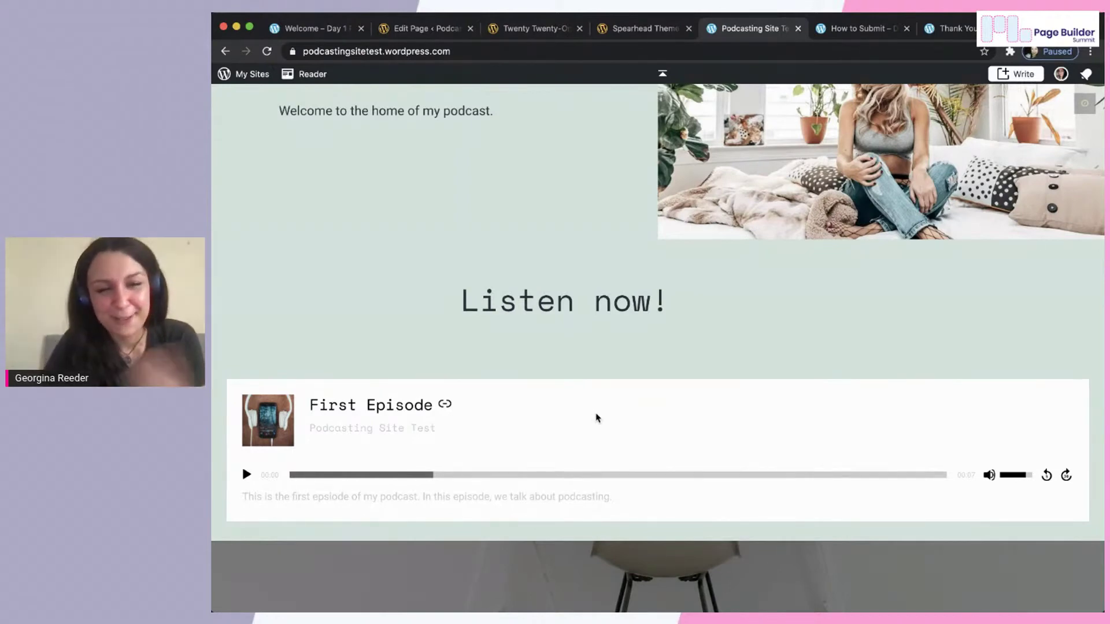
scroll(597, 417, "down", 3)
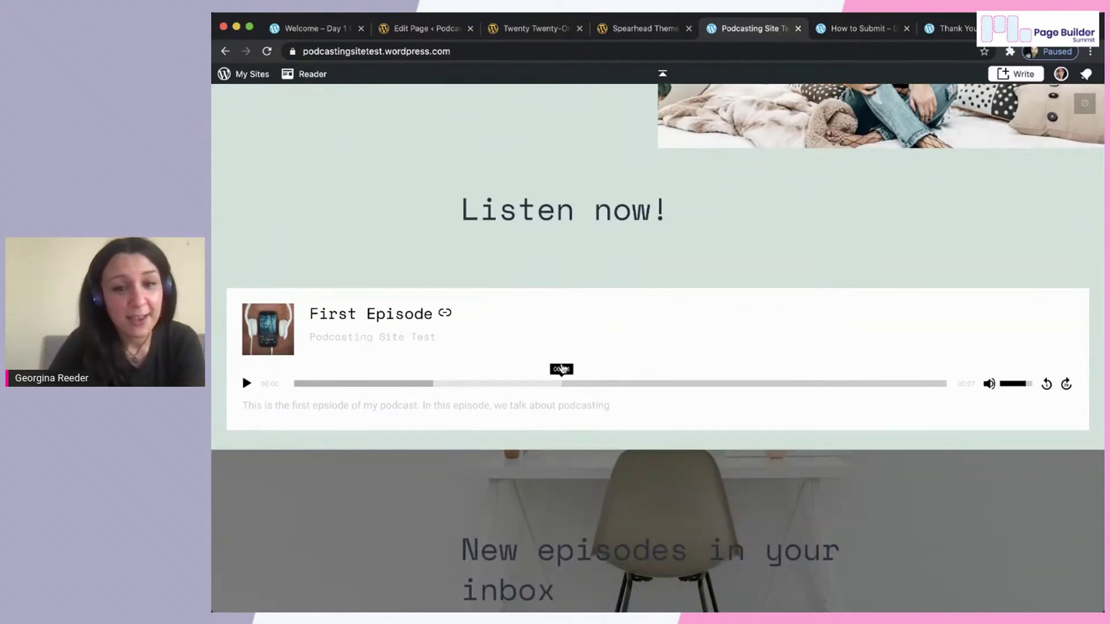
scroll(560, 369, "down", 4)
scroll(562, 369, "down", 2)
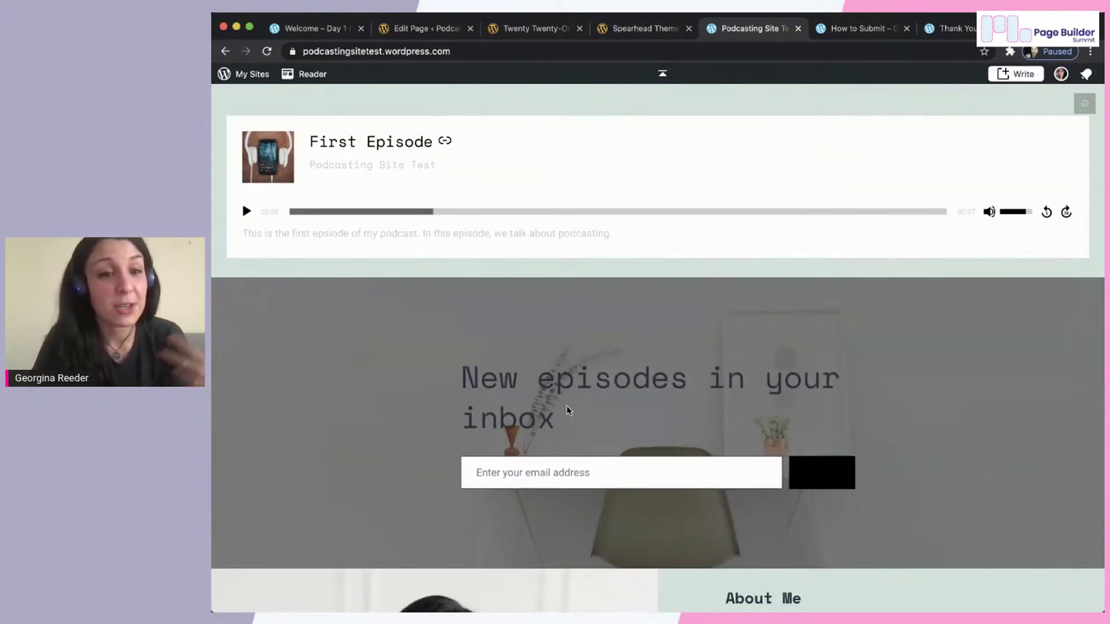
scroll(568, 411, "down", 3)
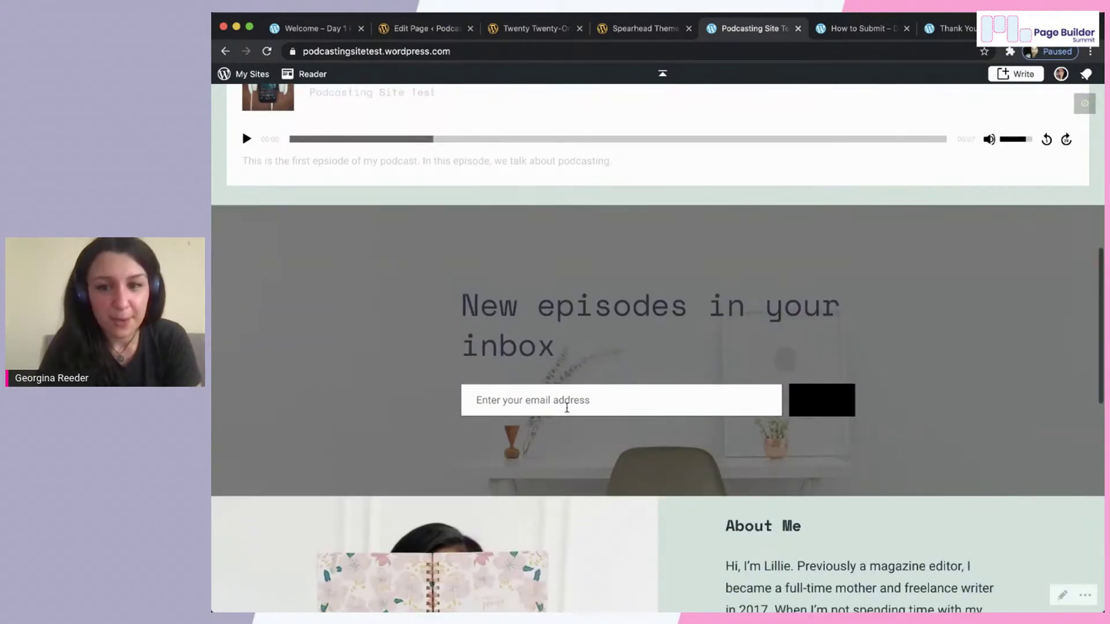
scroll(567, 408, "down", 1)
scroll(567, 407, "up", 4)
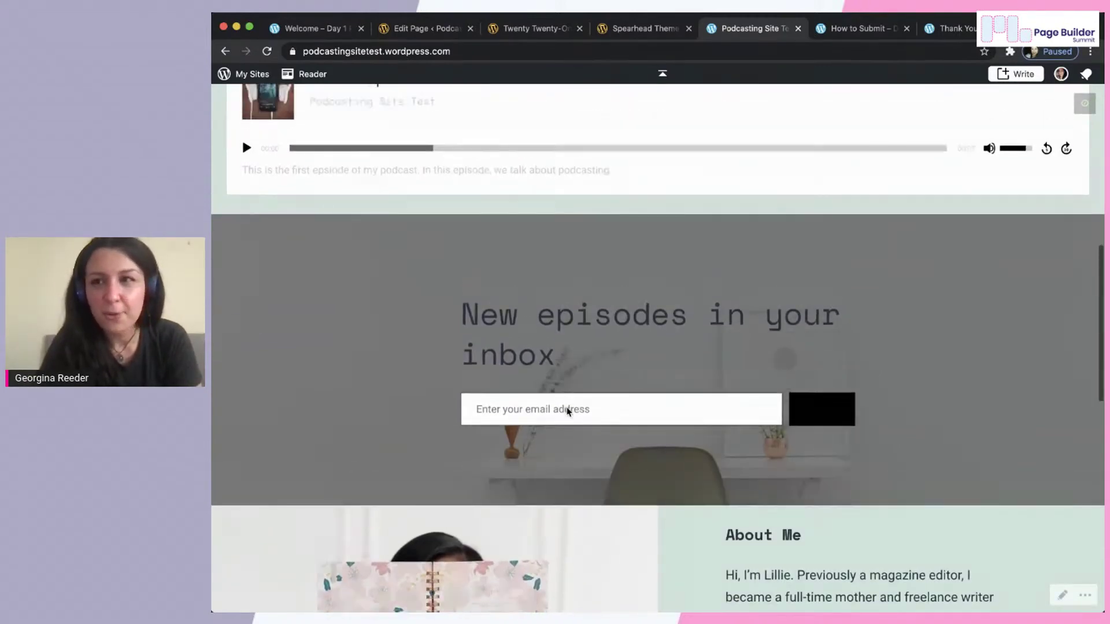
Return to the home page header, open the site's About page and review its "About the Podcaster" section.
scroll(566, 409, "up", 12)
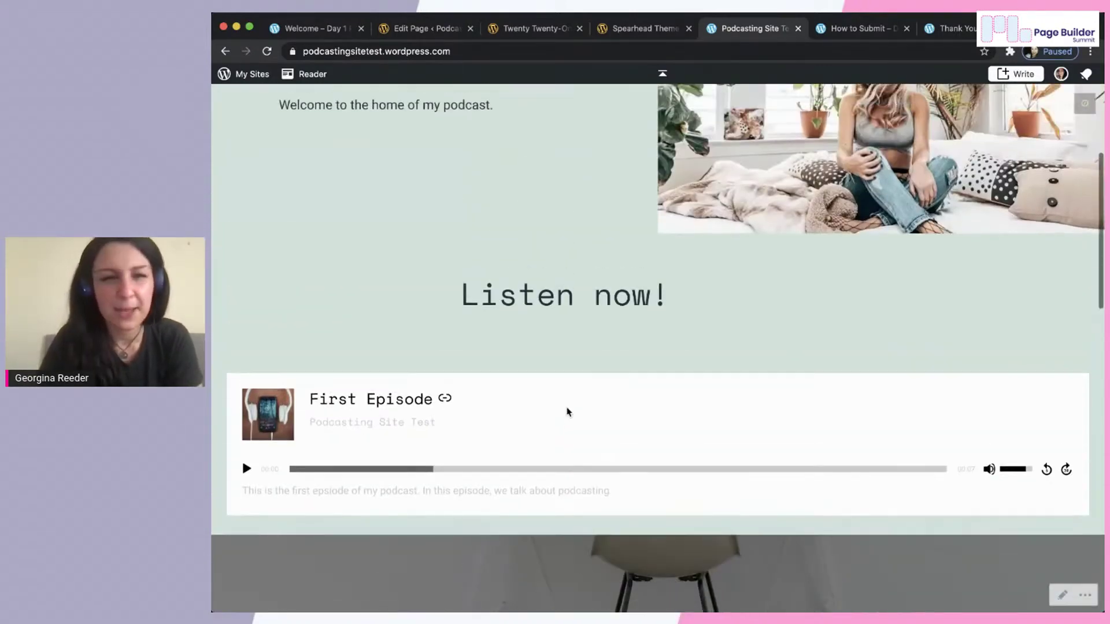
scroll(567, 411, "up", 7)
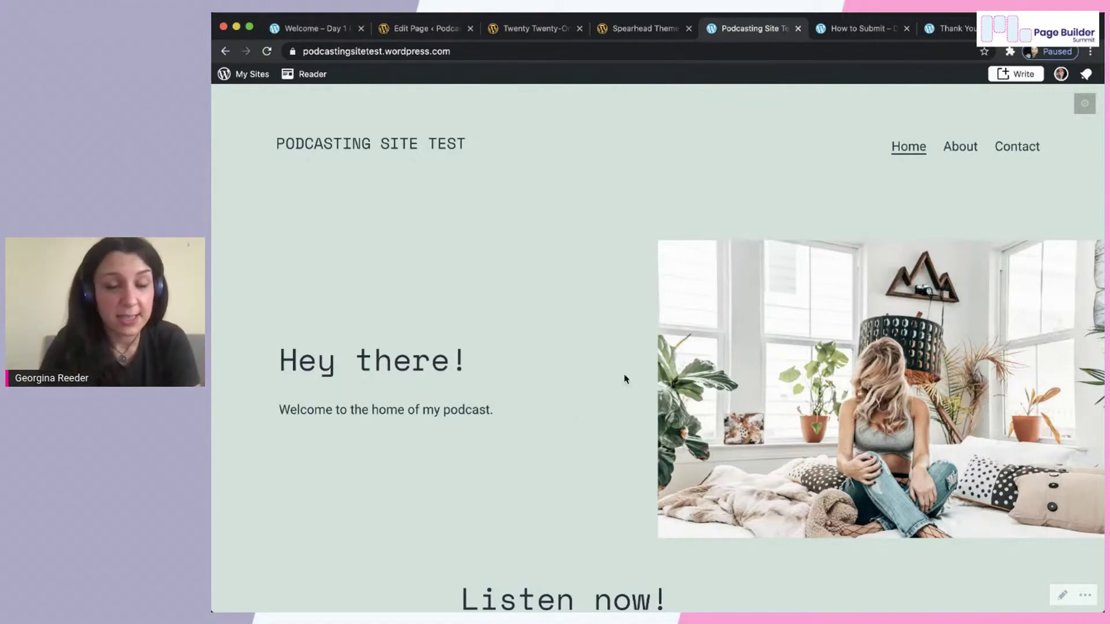
left_click(974, 145)
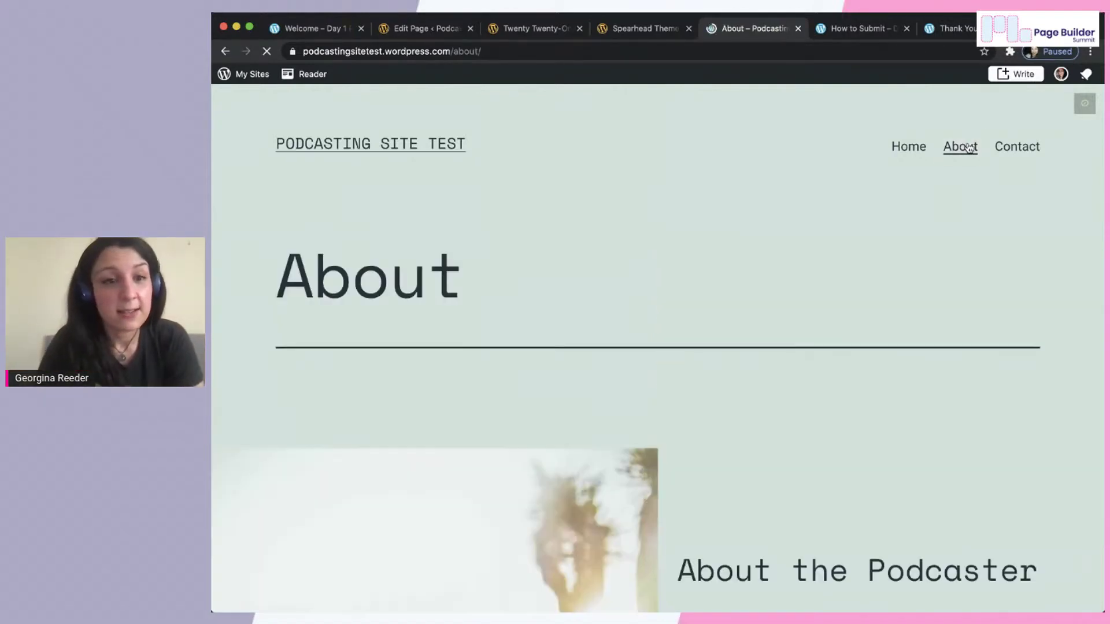
scroll(875, 317, "down", 2)
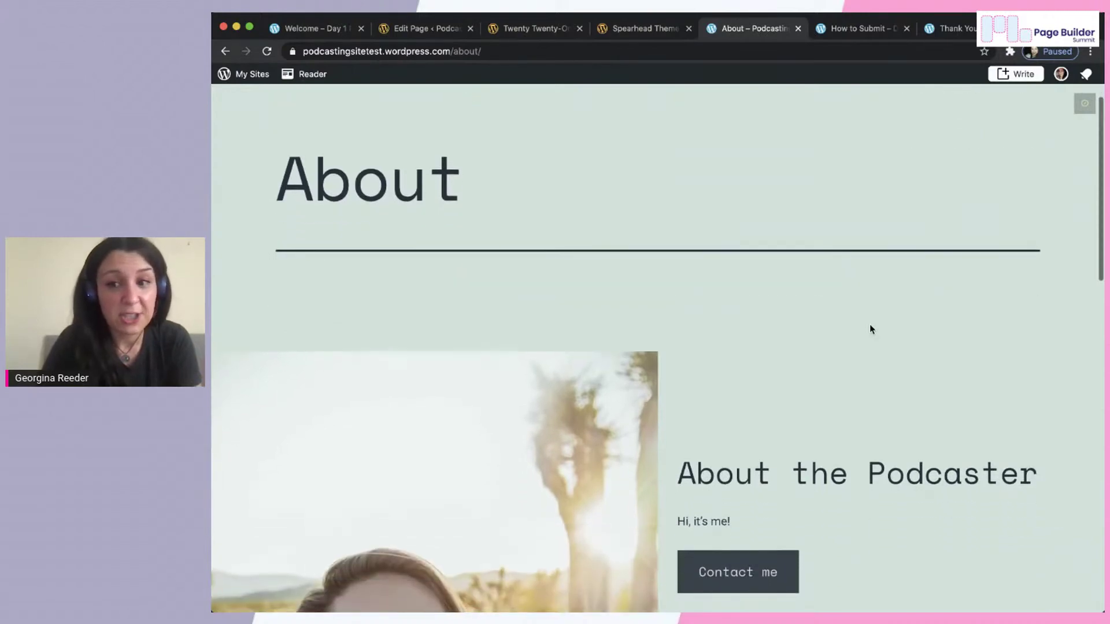
scroll(872, 329, "down", 1)
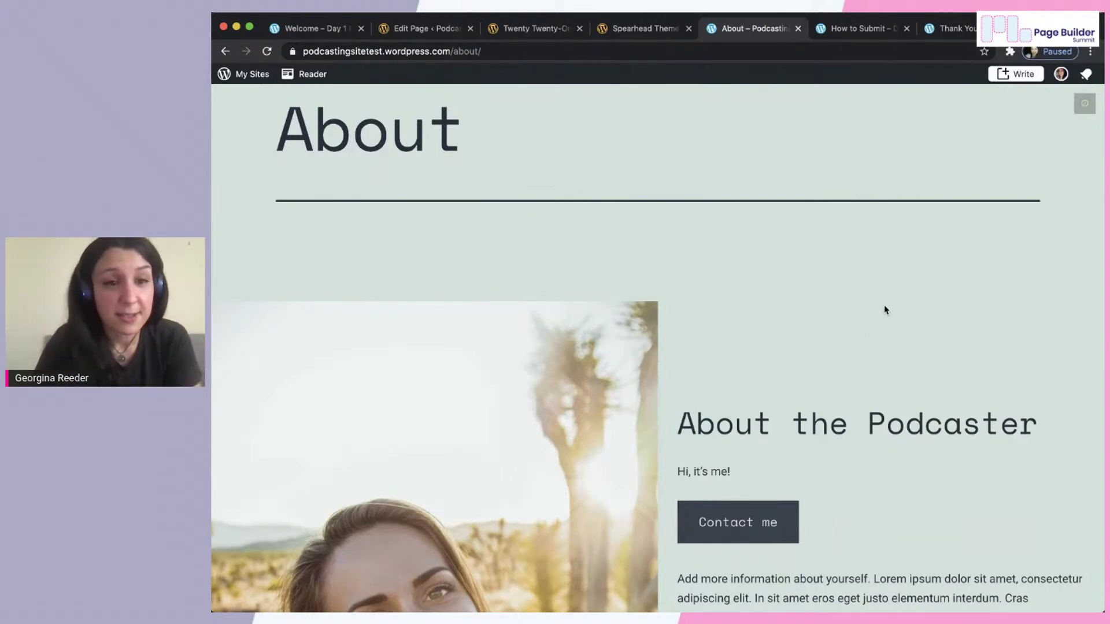
scroll(886, 306, "up", 1)
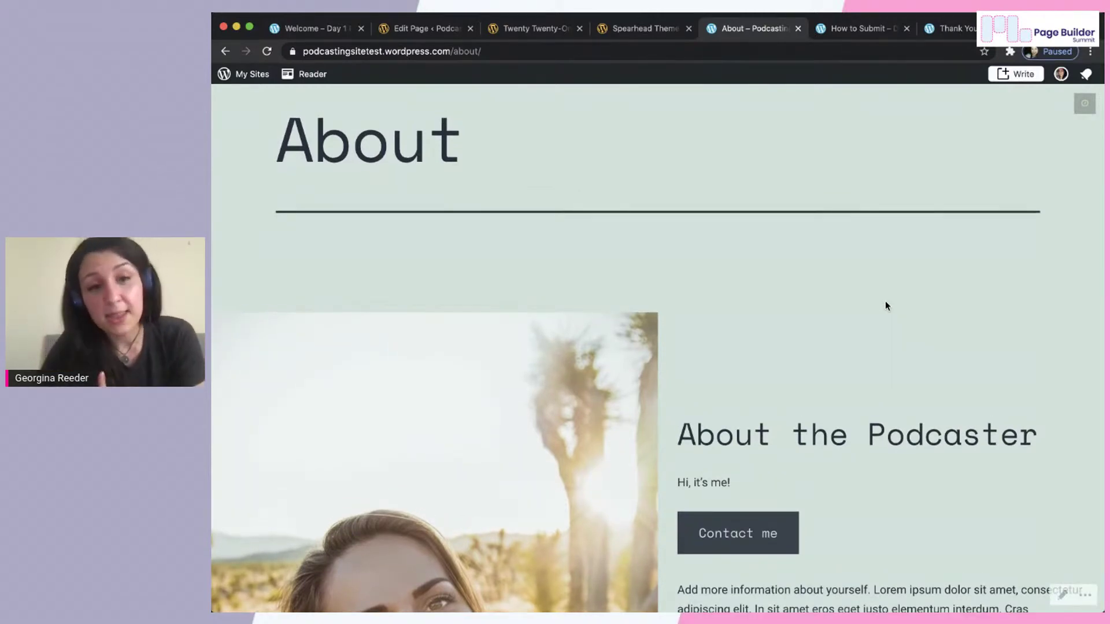
scroll(886, 304, "up", 4)
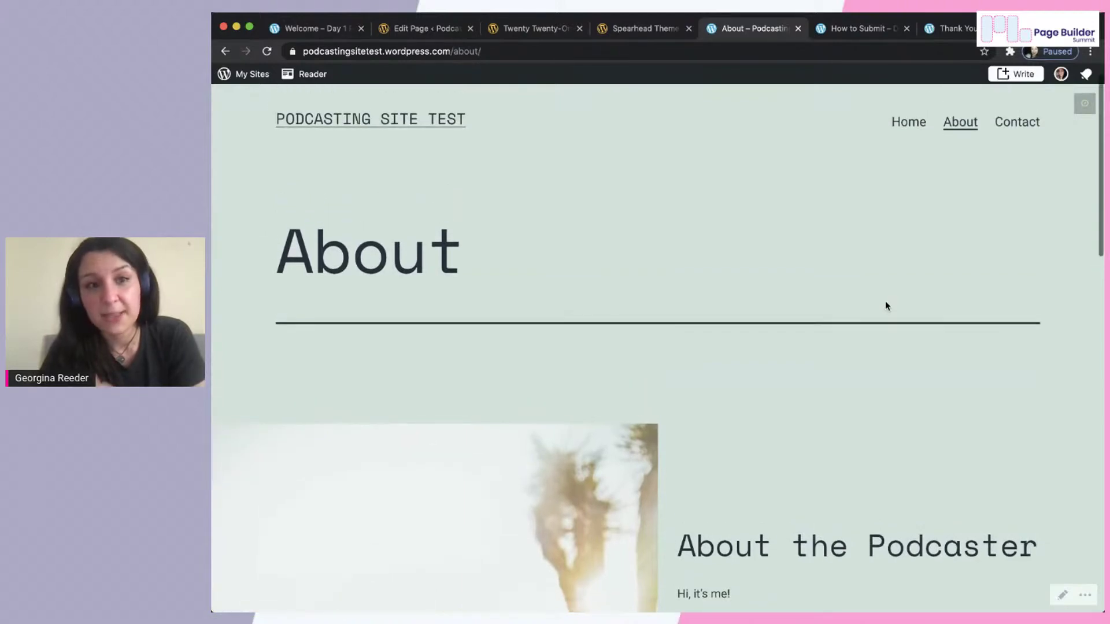
Open the site's Contact page, review its "Get in touch" details and message form, and switch to the "How to Submit" browser tab.
left_click(1018, 124)
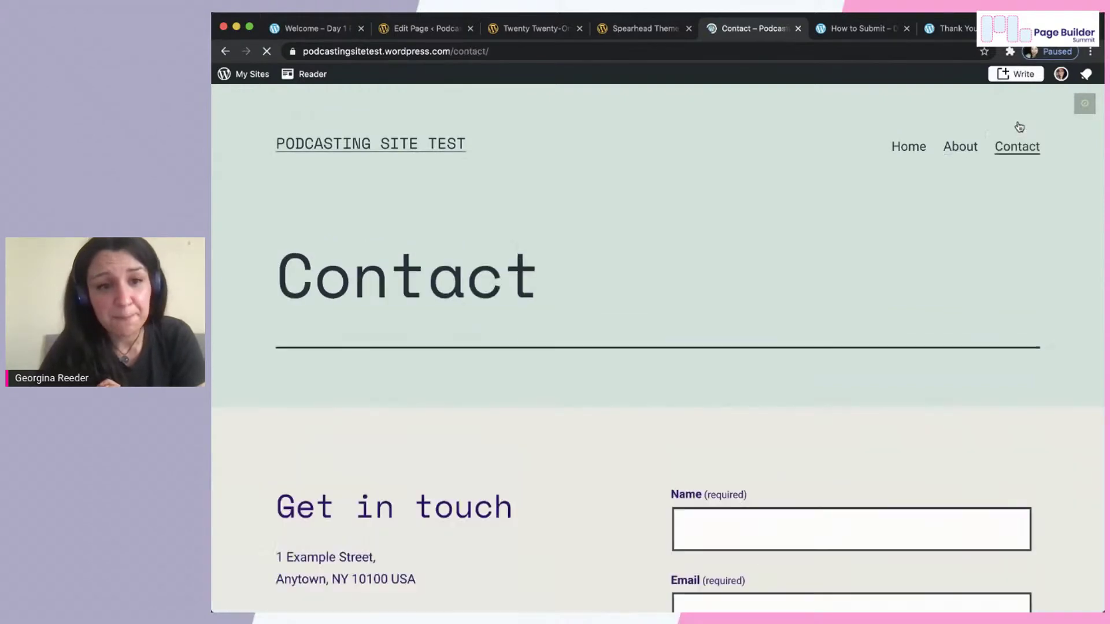
scroll(898, 272, "down", 5)
scroll(899, 272, "down", 1)
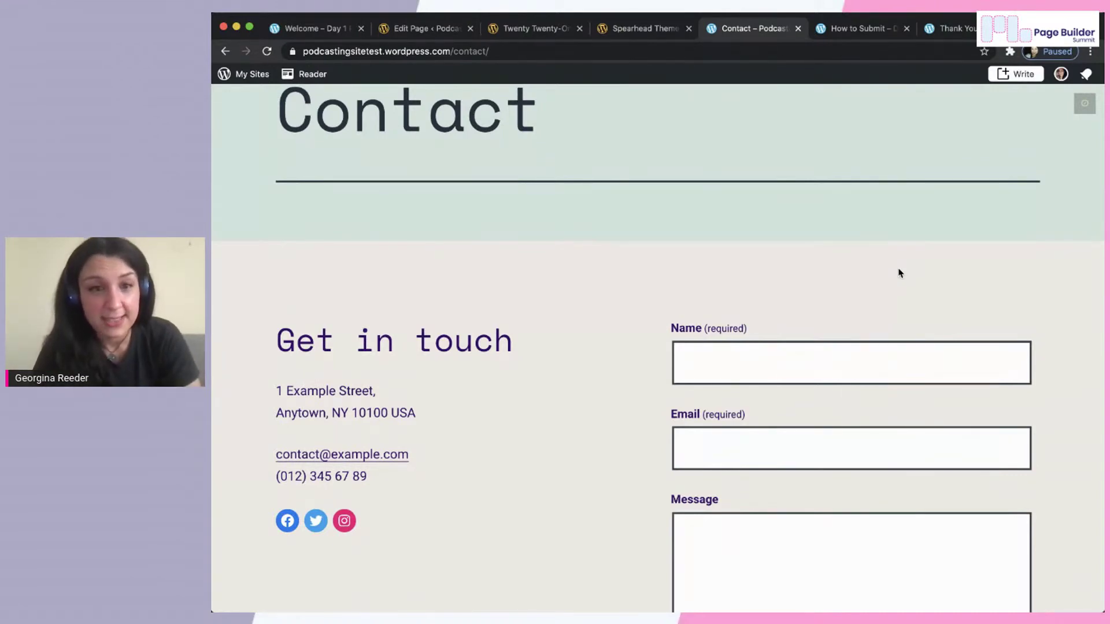
scroll(899, 273, "down", 3)
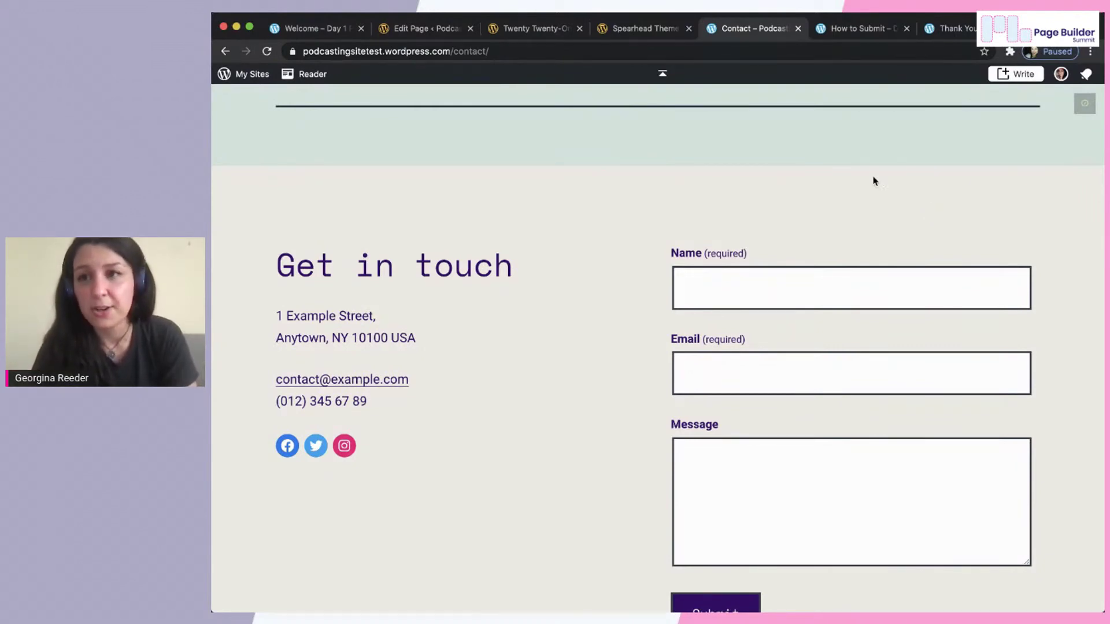
left_click(869, 34)
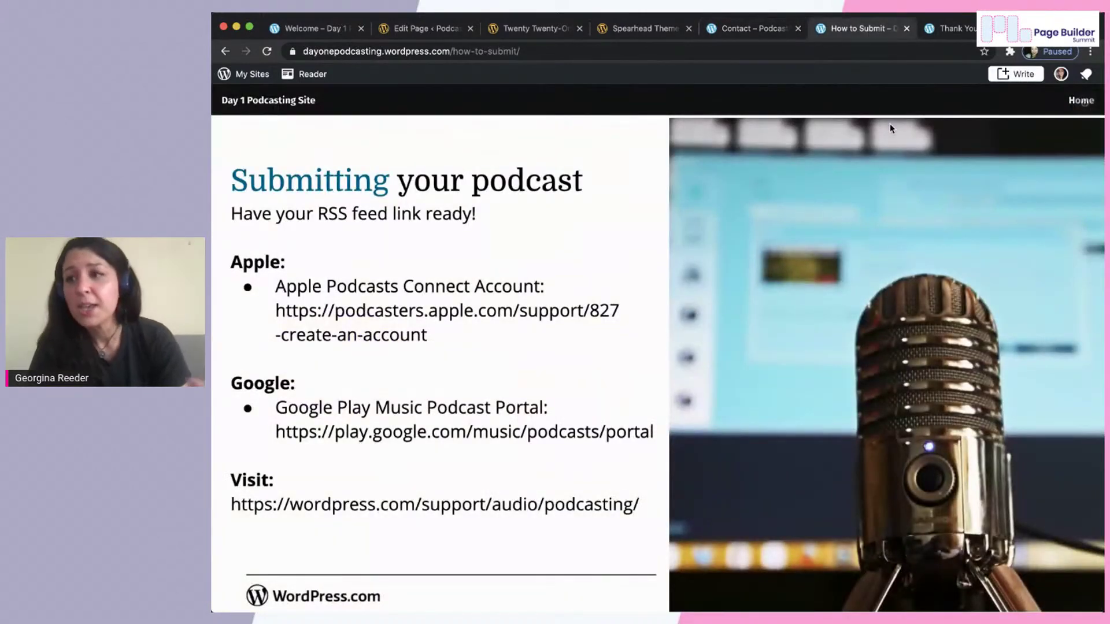